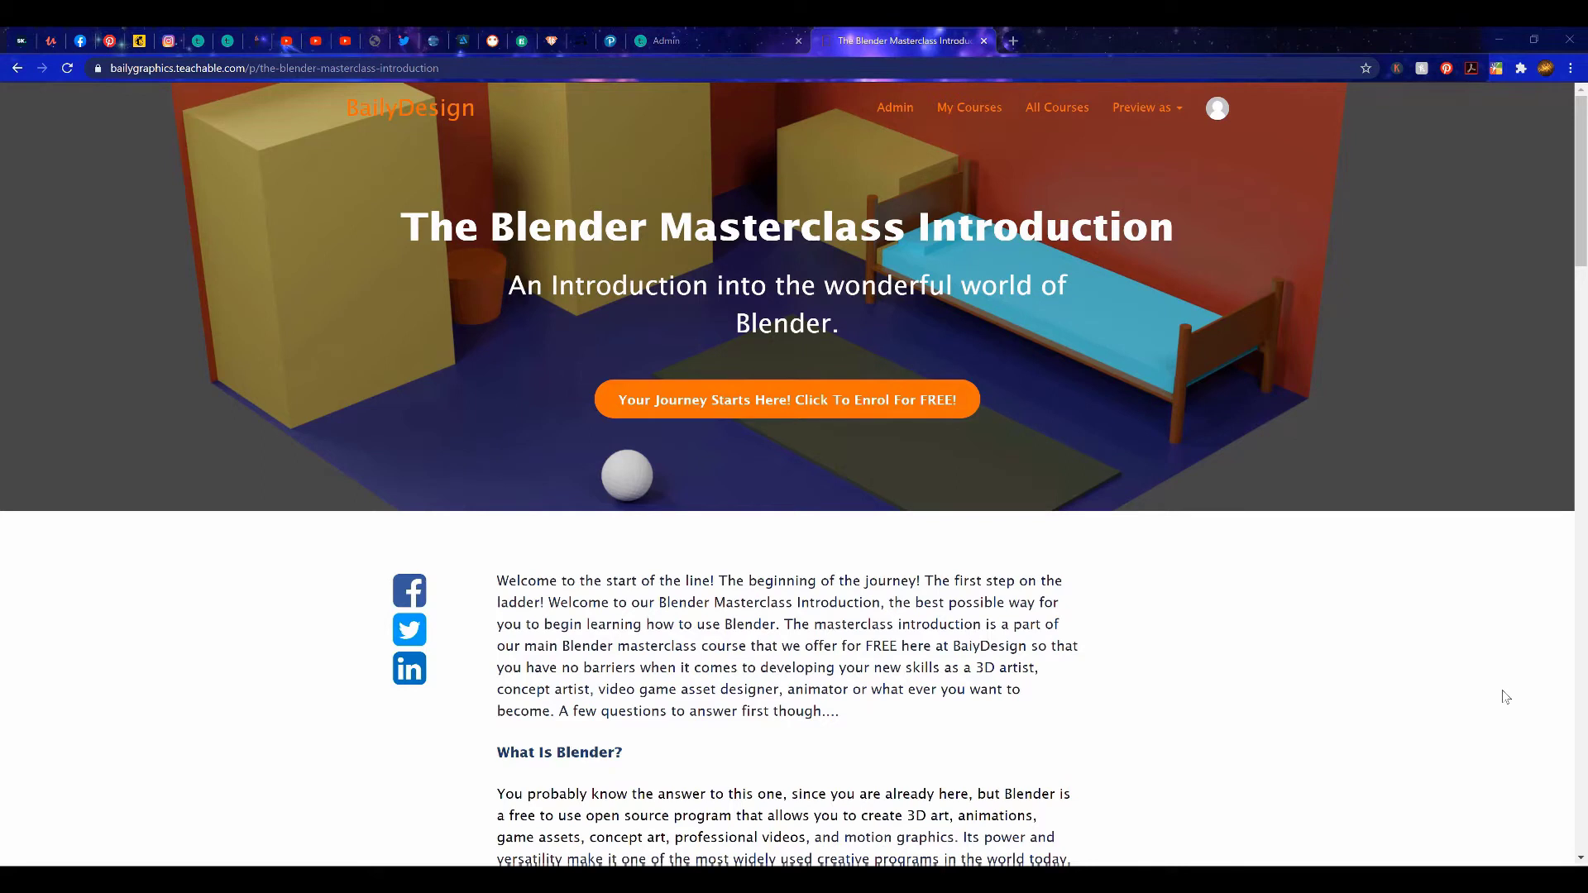
Return from the Introduction lesson to the Course Curriculum page.
key("alt+Left")
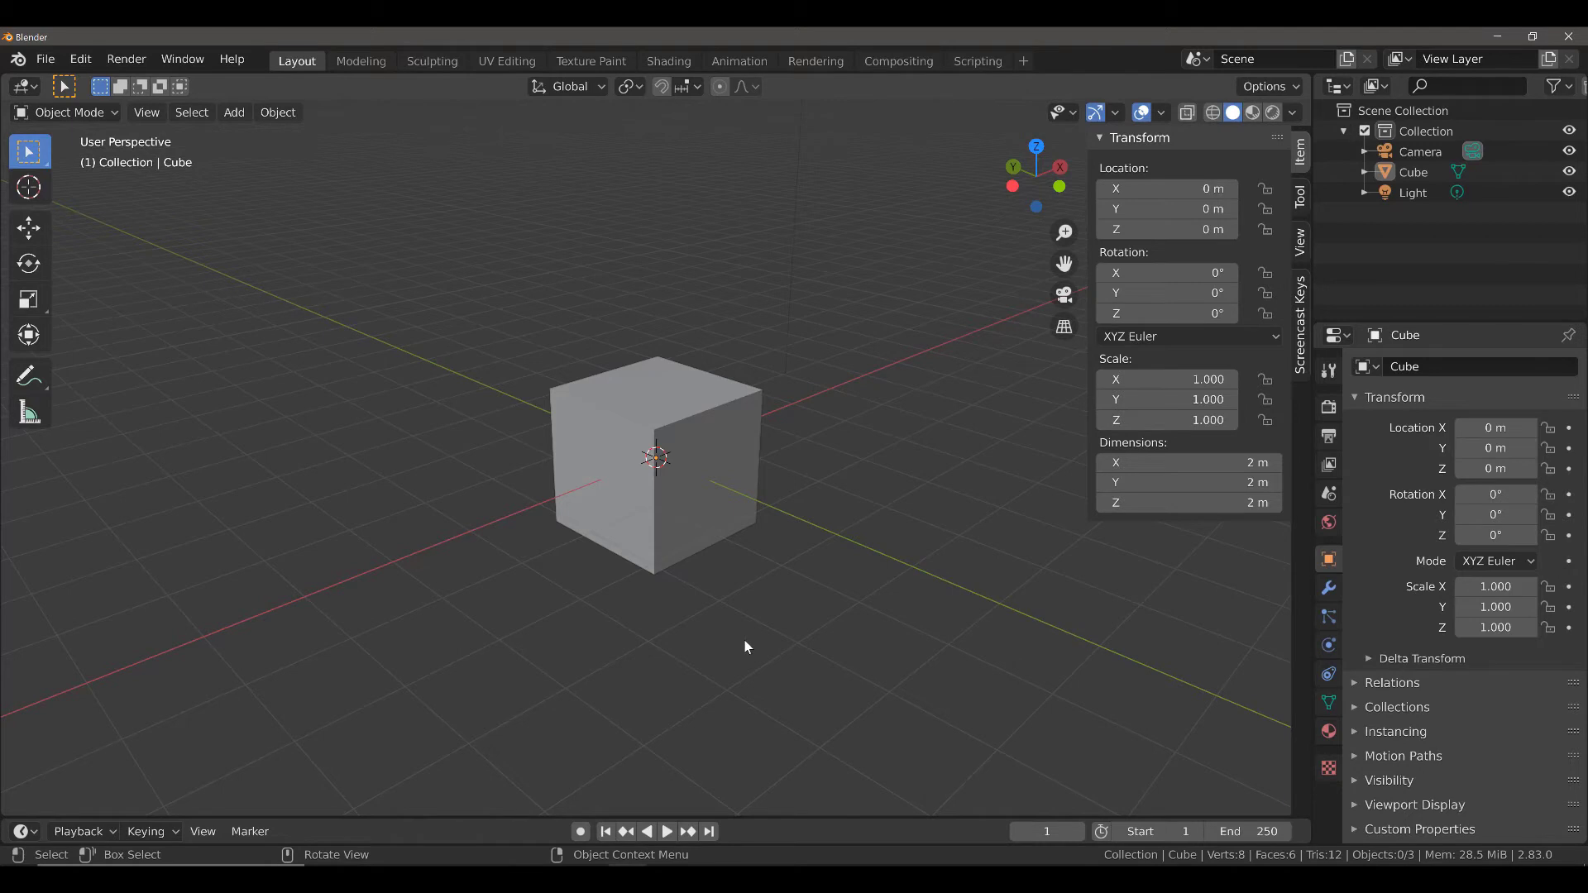
Delete the default cube and add a mesh cylinder in its place.
left_click(664, 521)
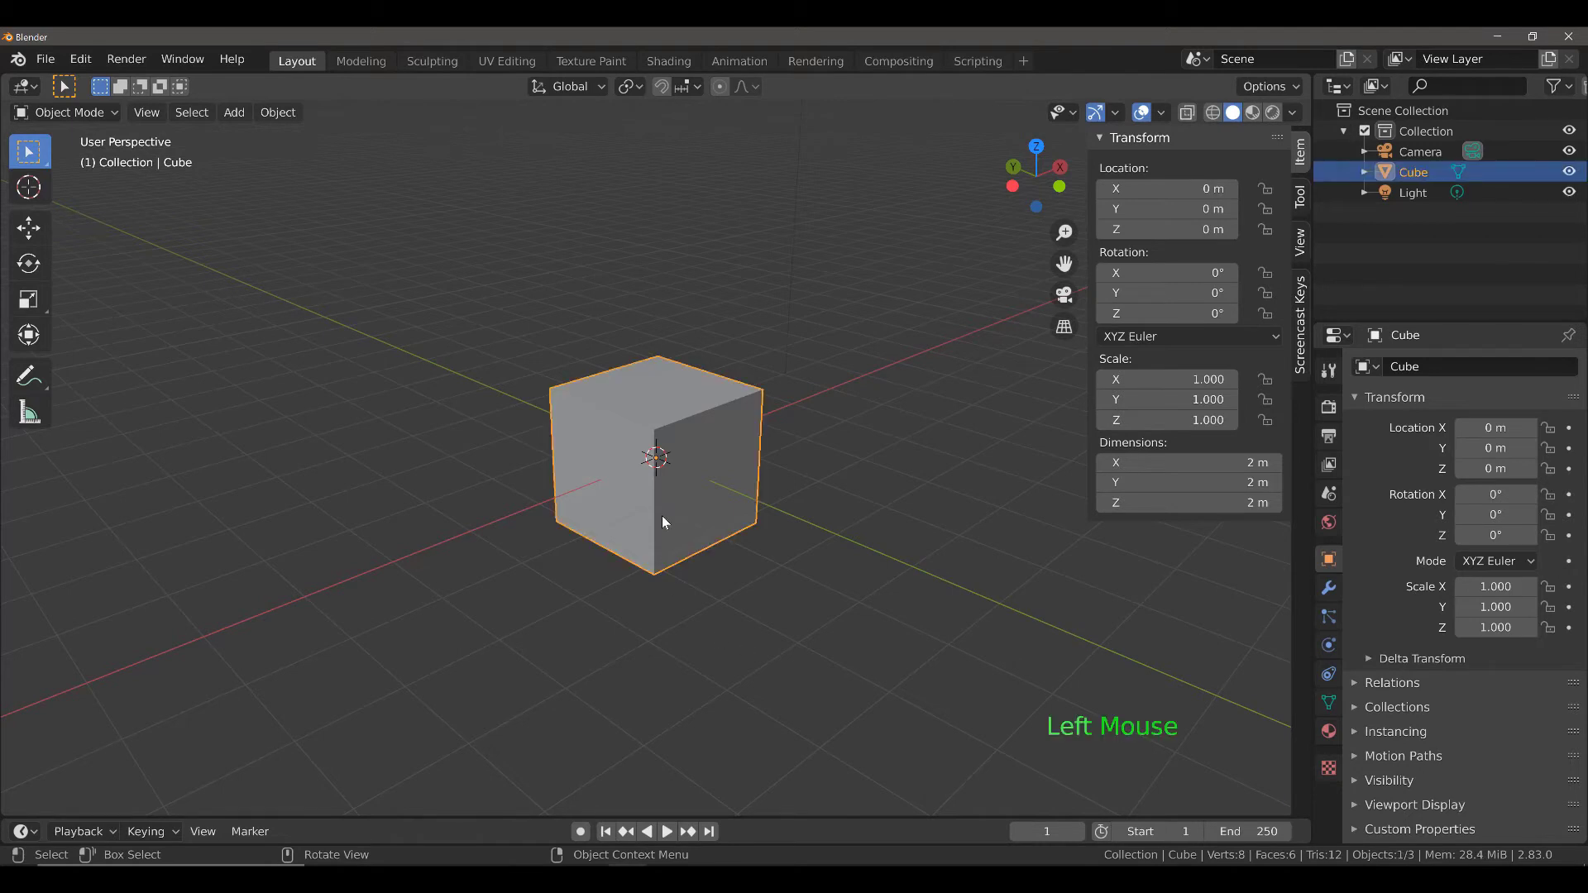
key("x")
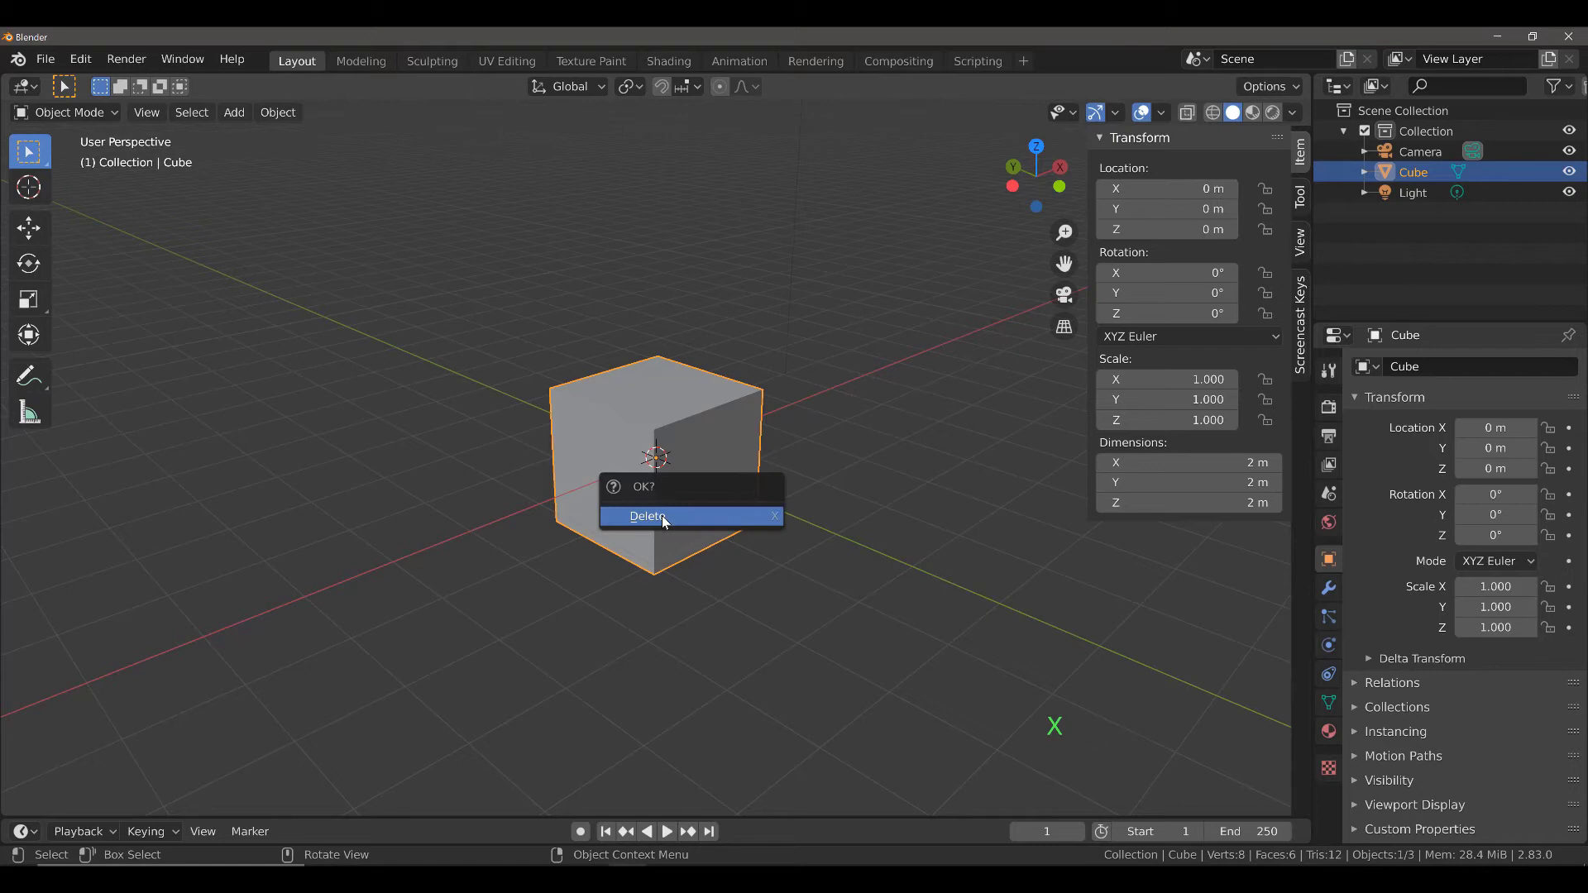
left_click(662, 516)
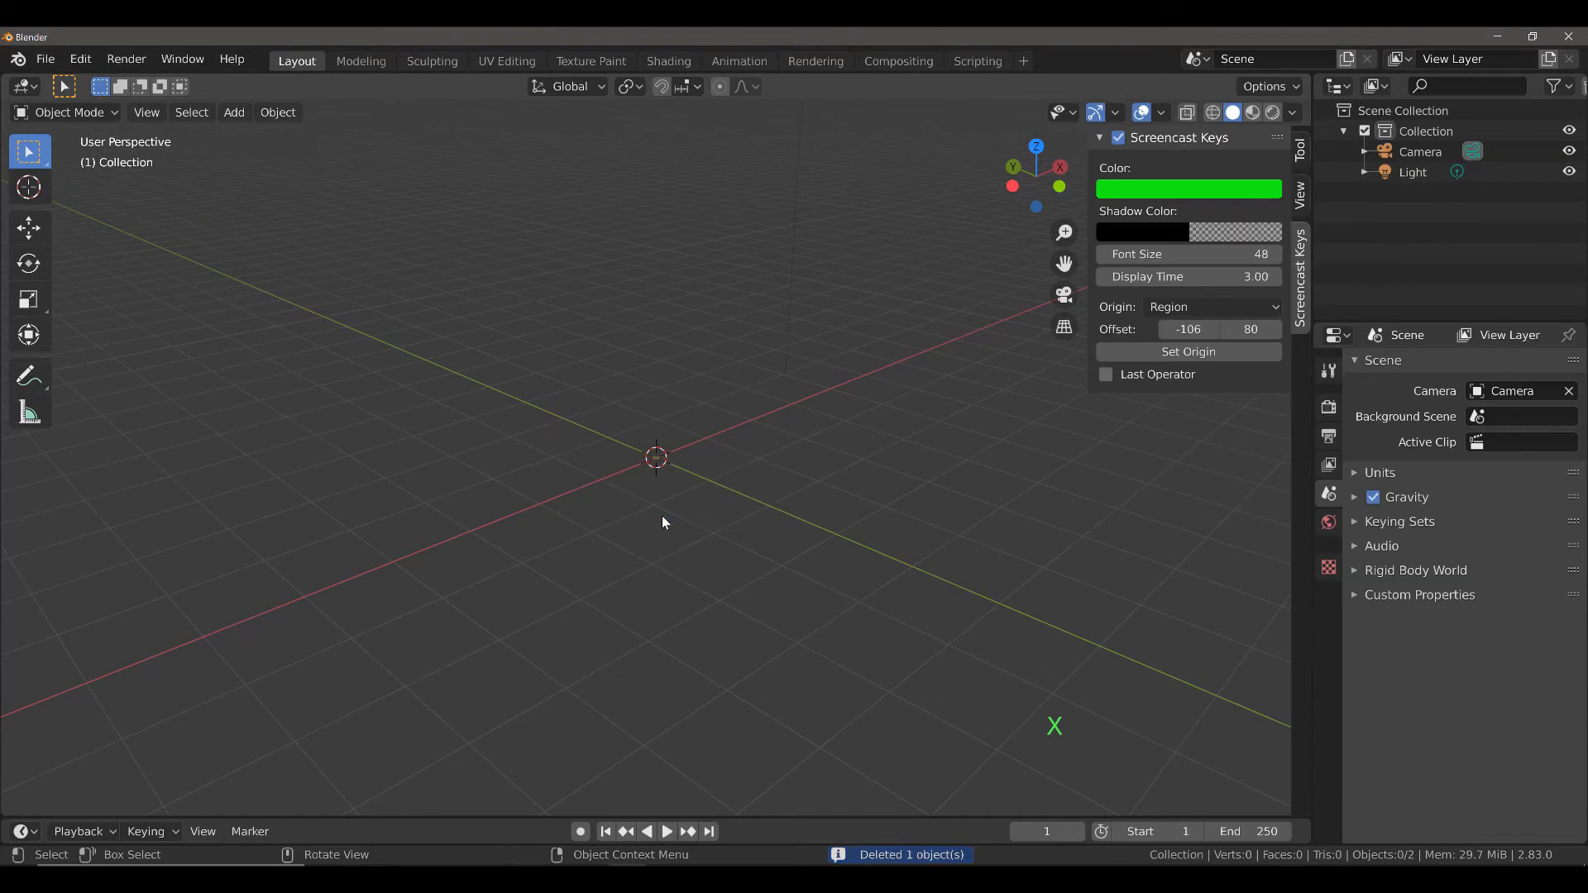
key("shift+a")
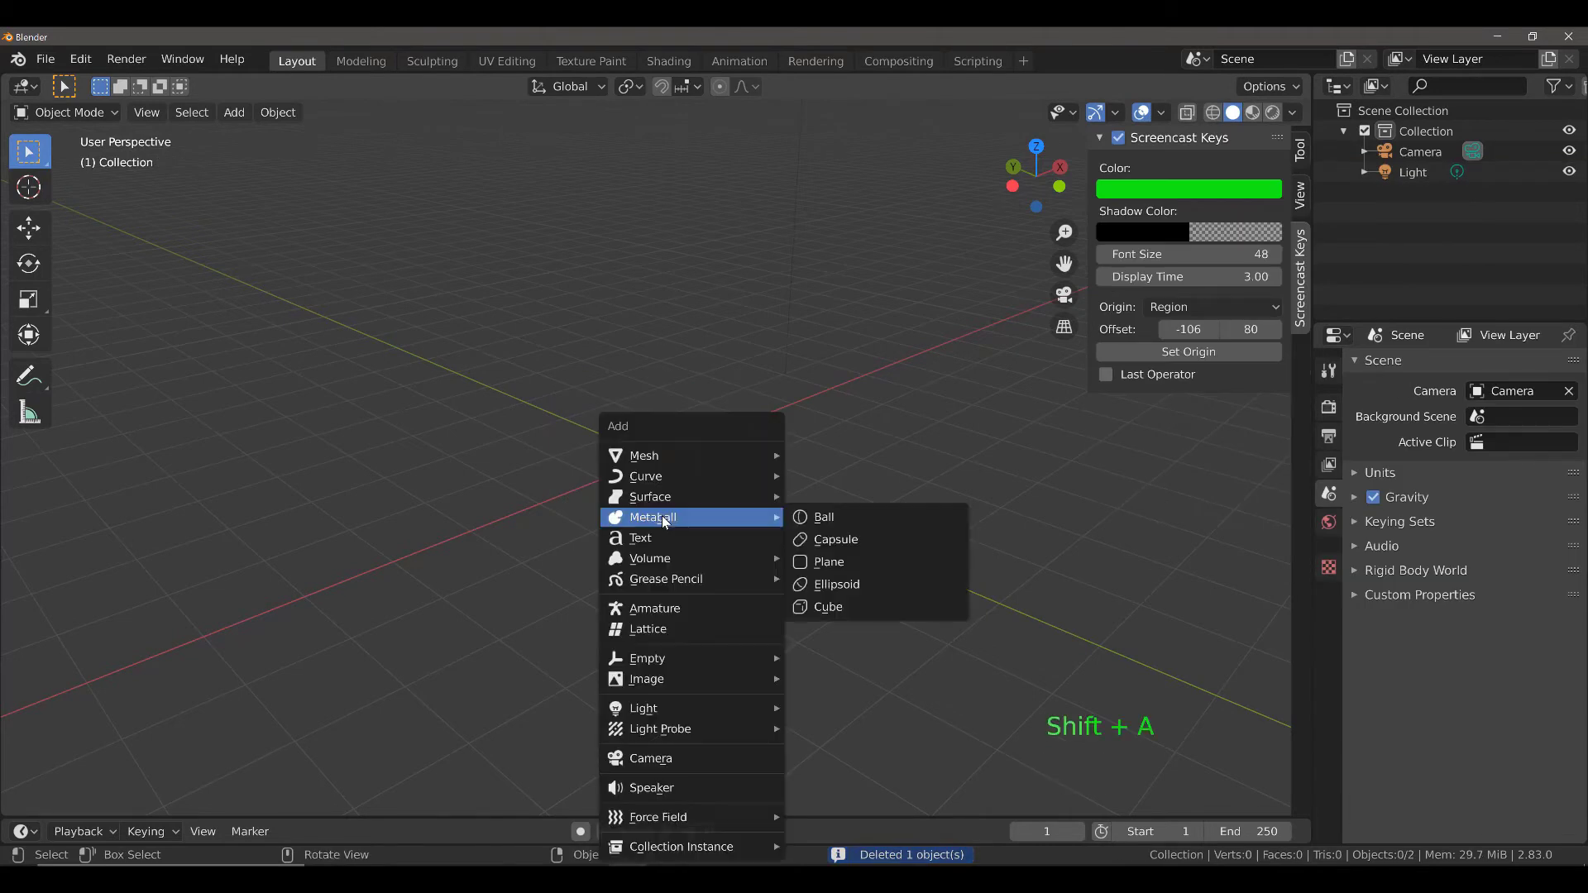
mouse_move(667, 456)
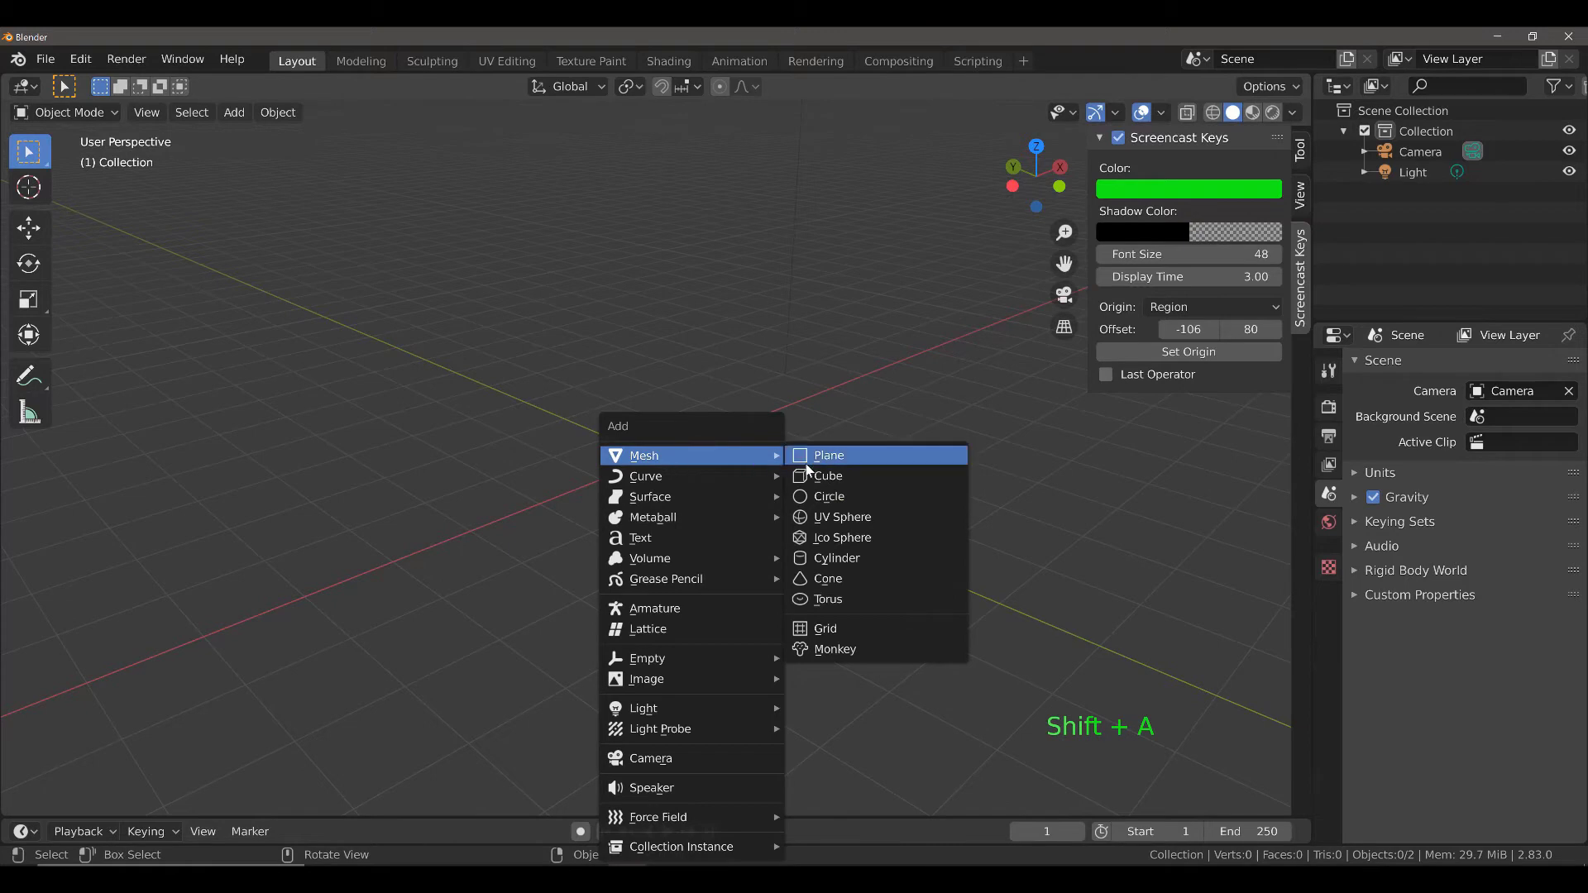
left_click(836, 558)
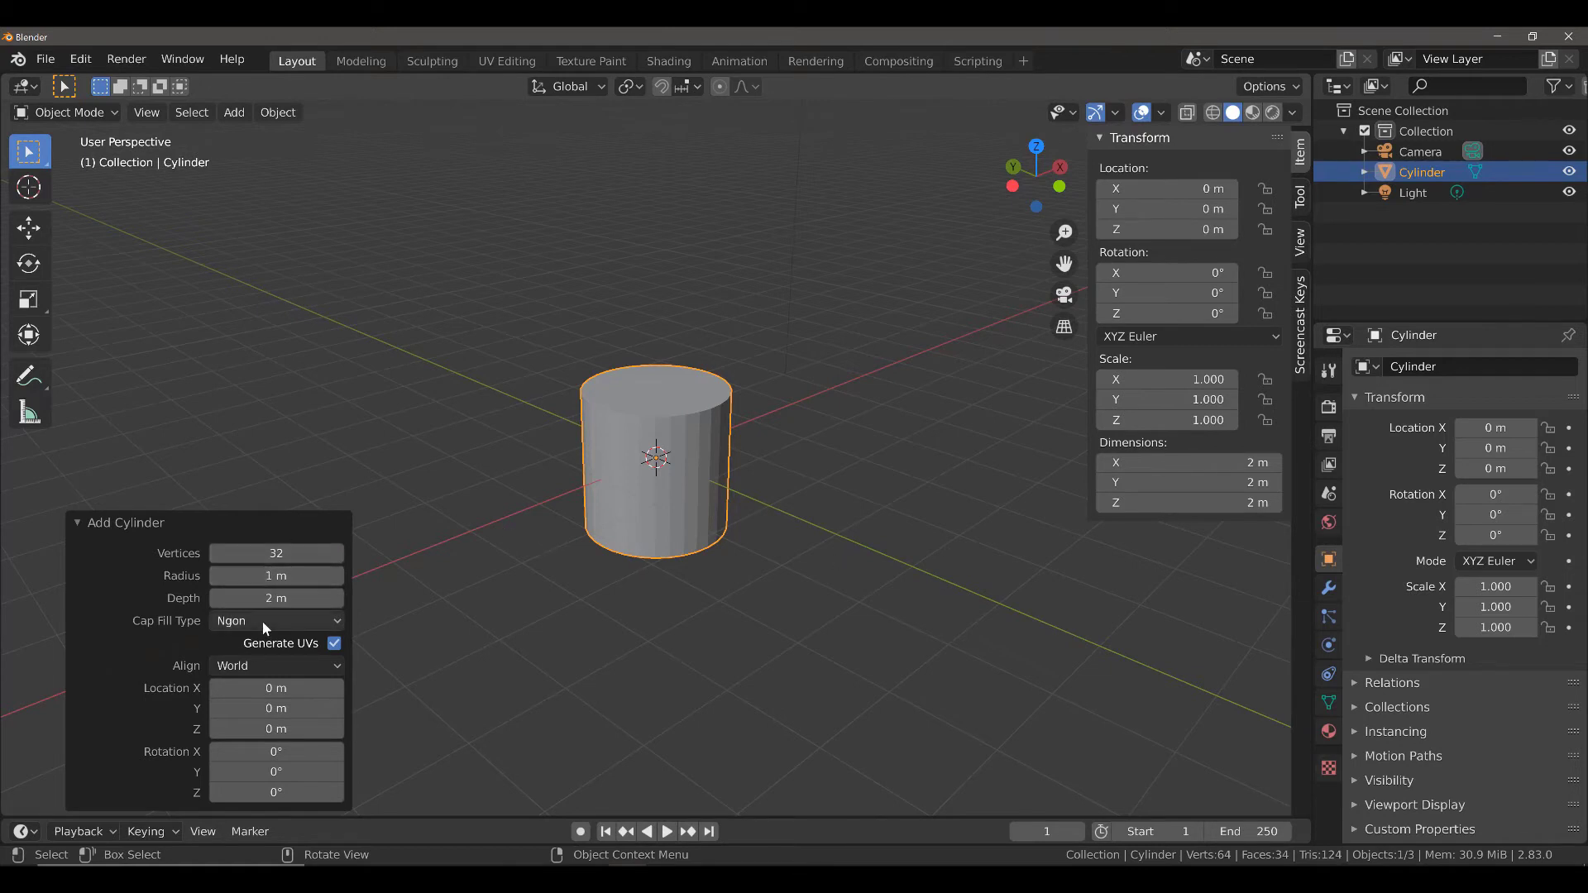
Give the cylinder 64 vertices, 0.15 m radius, 0.5 m depth and Triangle Fan caps.
left_click(282, 554)
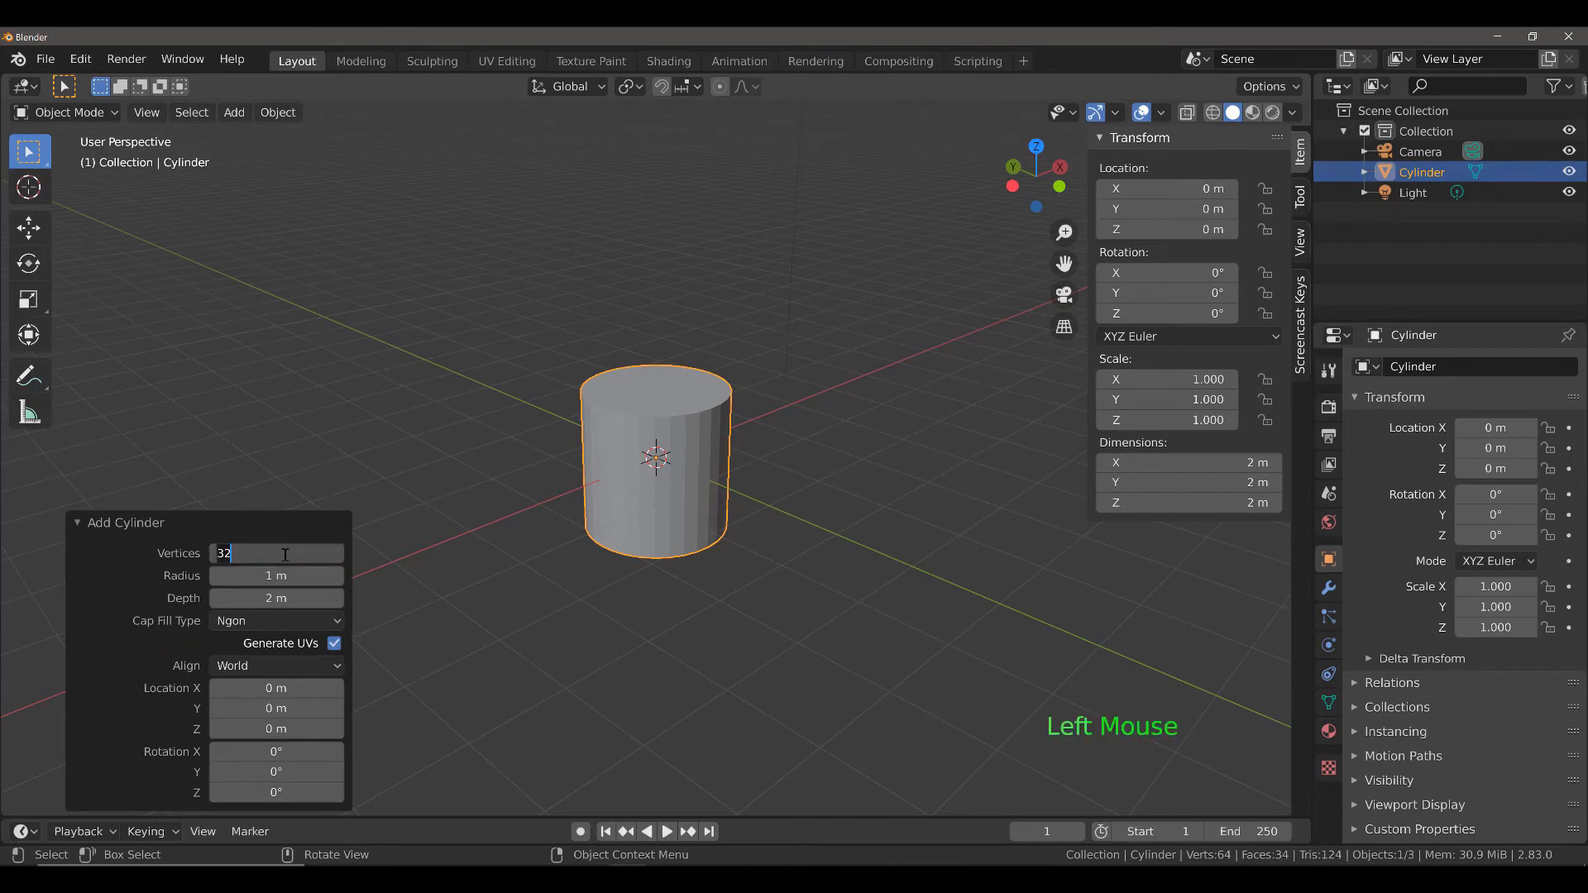
type("64")
key("Return")
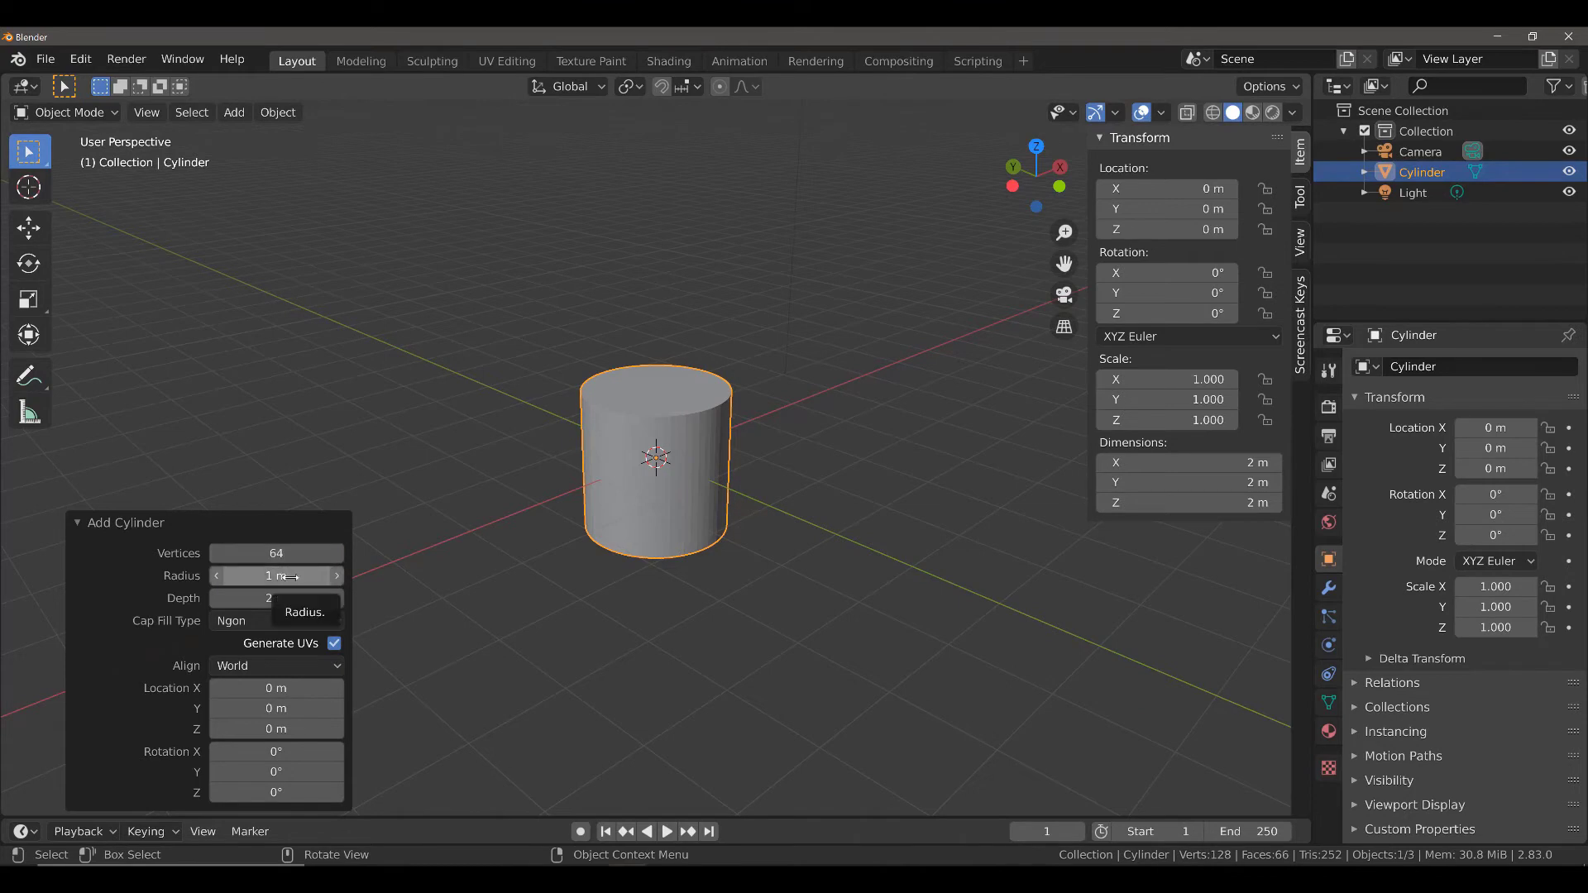
left_click(290, 576)
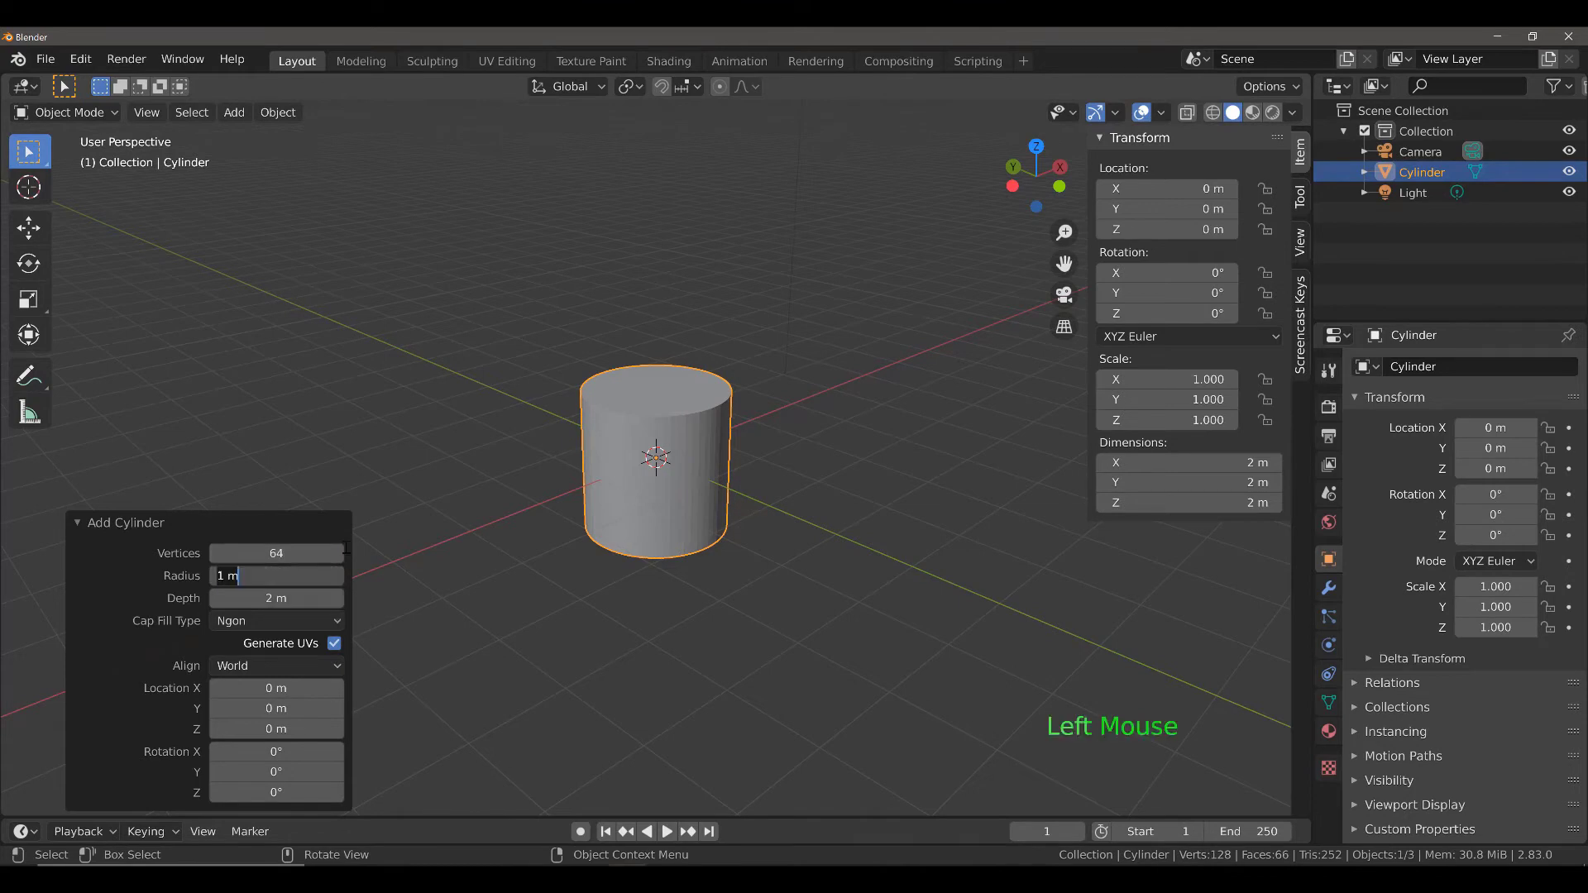
type(".15")
key("Return")
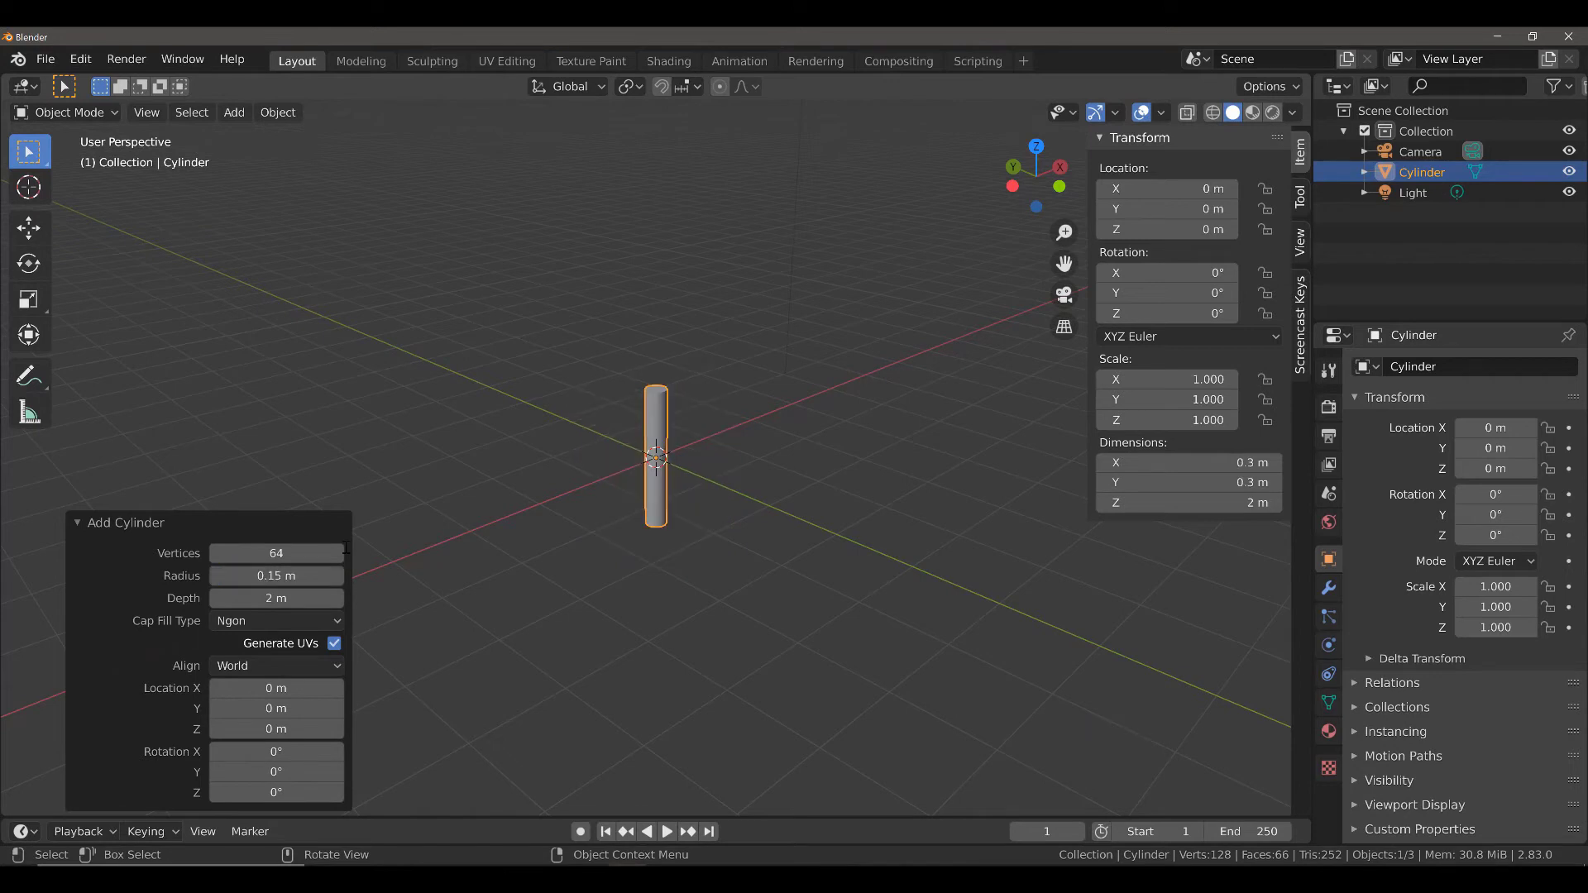
left_click(302, 598)
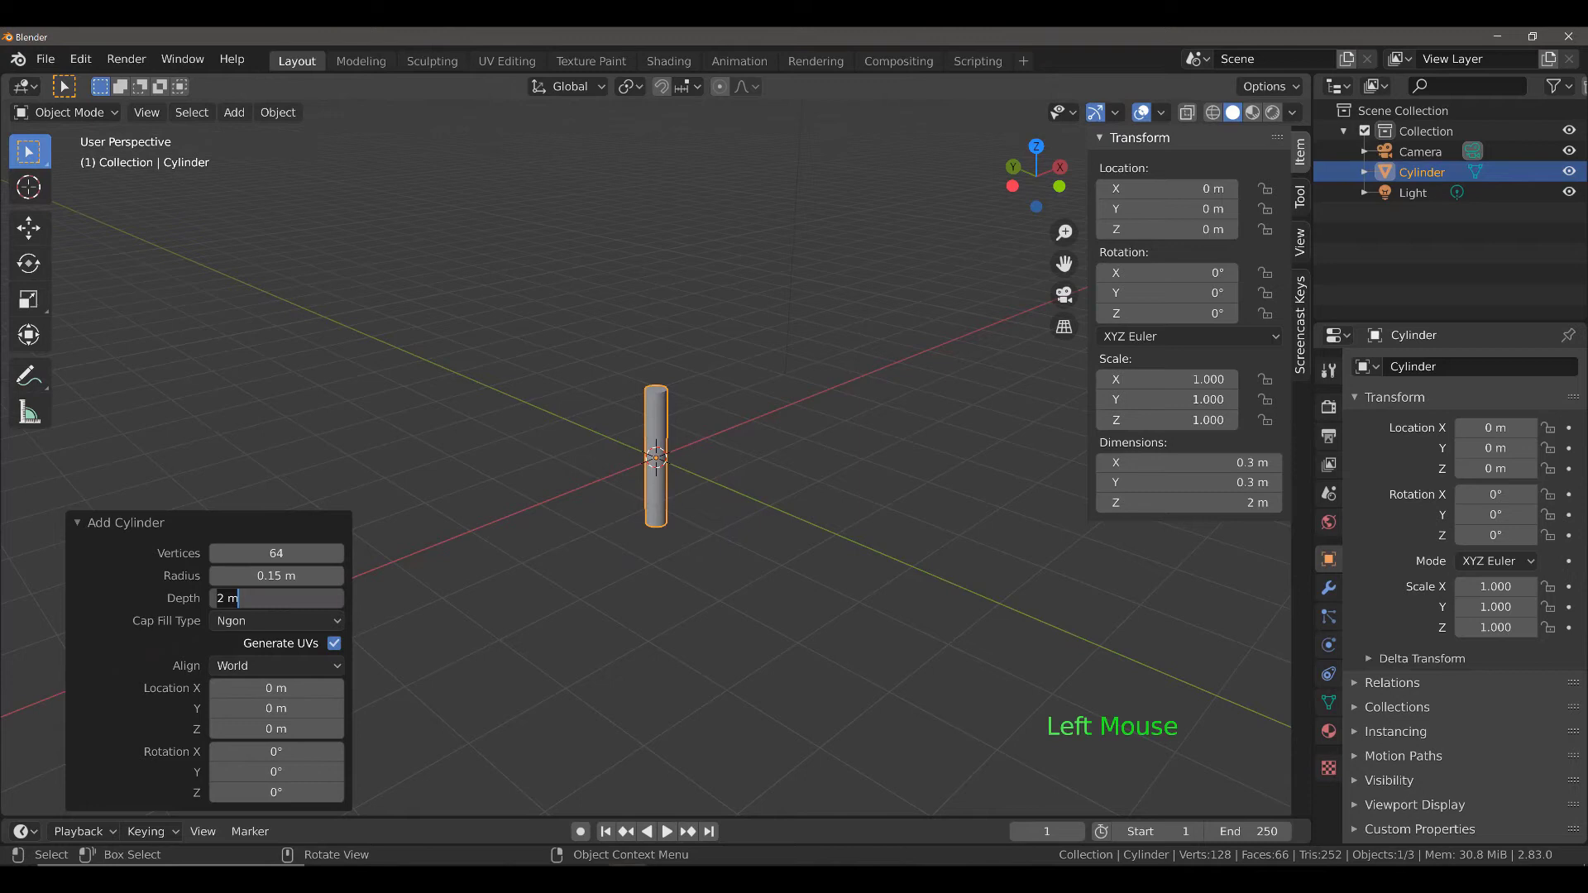
type(".5")
key("Return")
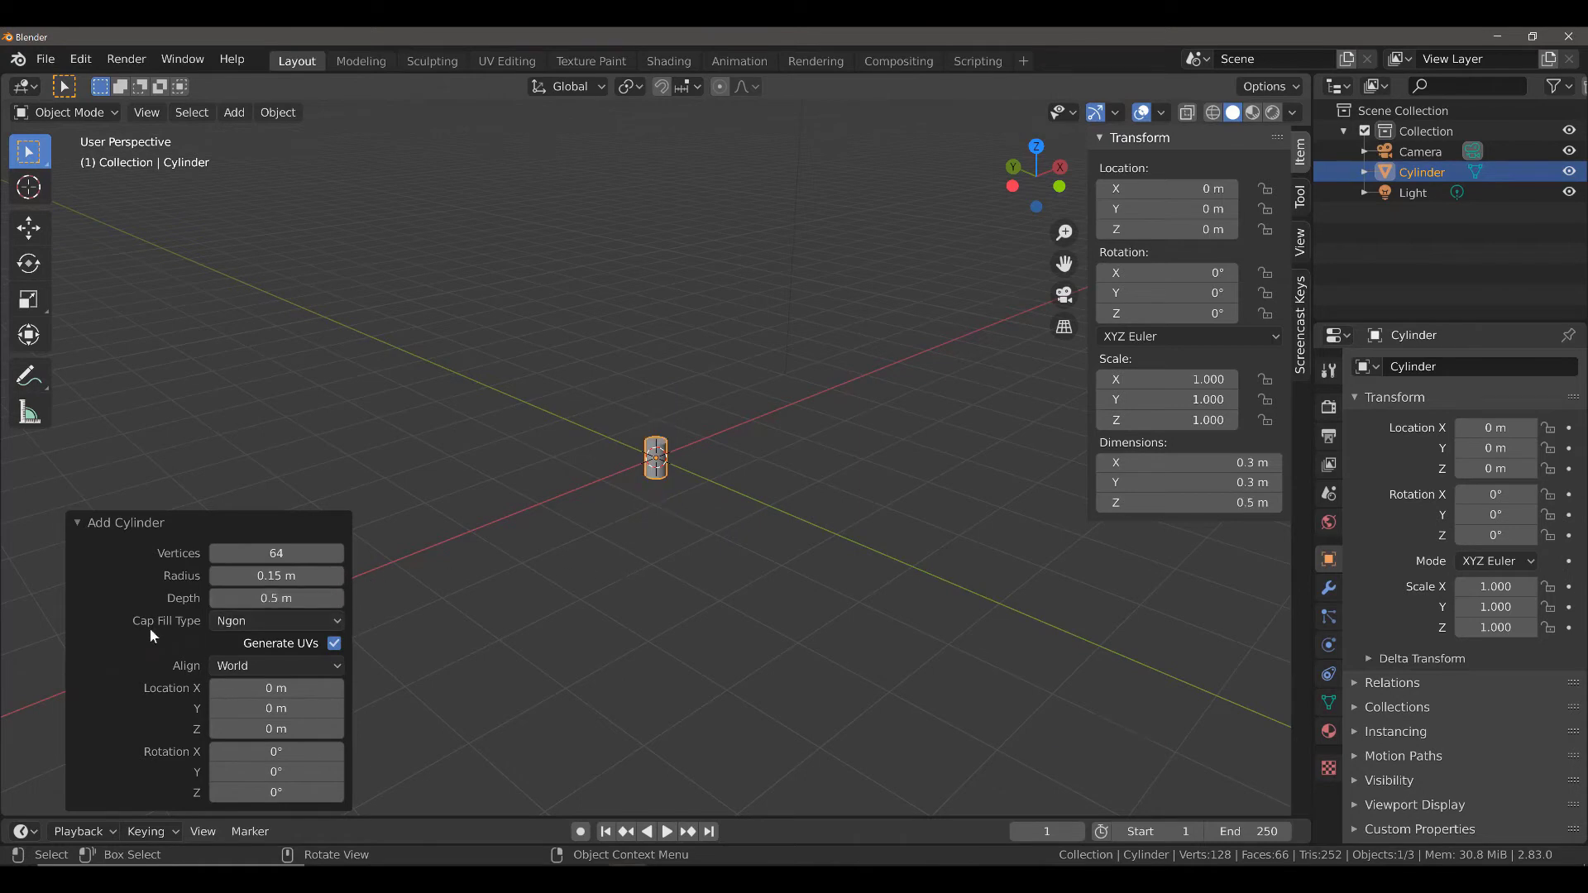
left_click(250, 622)
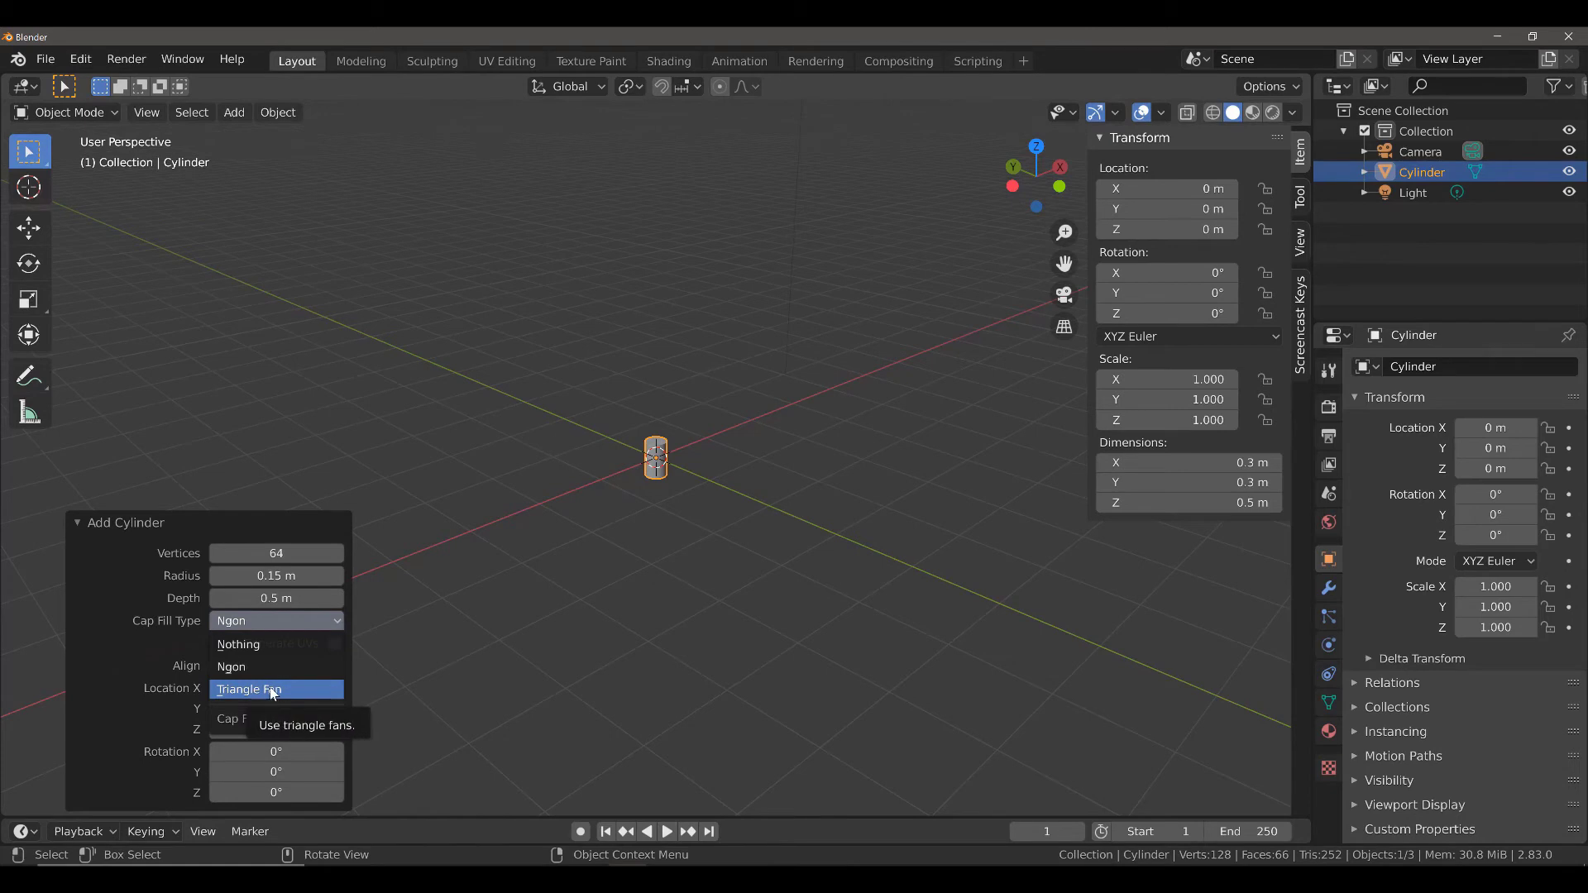
left_click(301, 620)
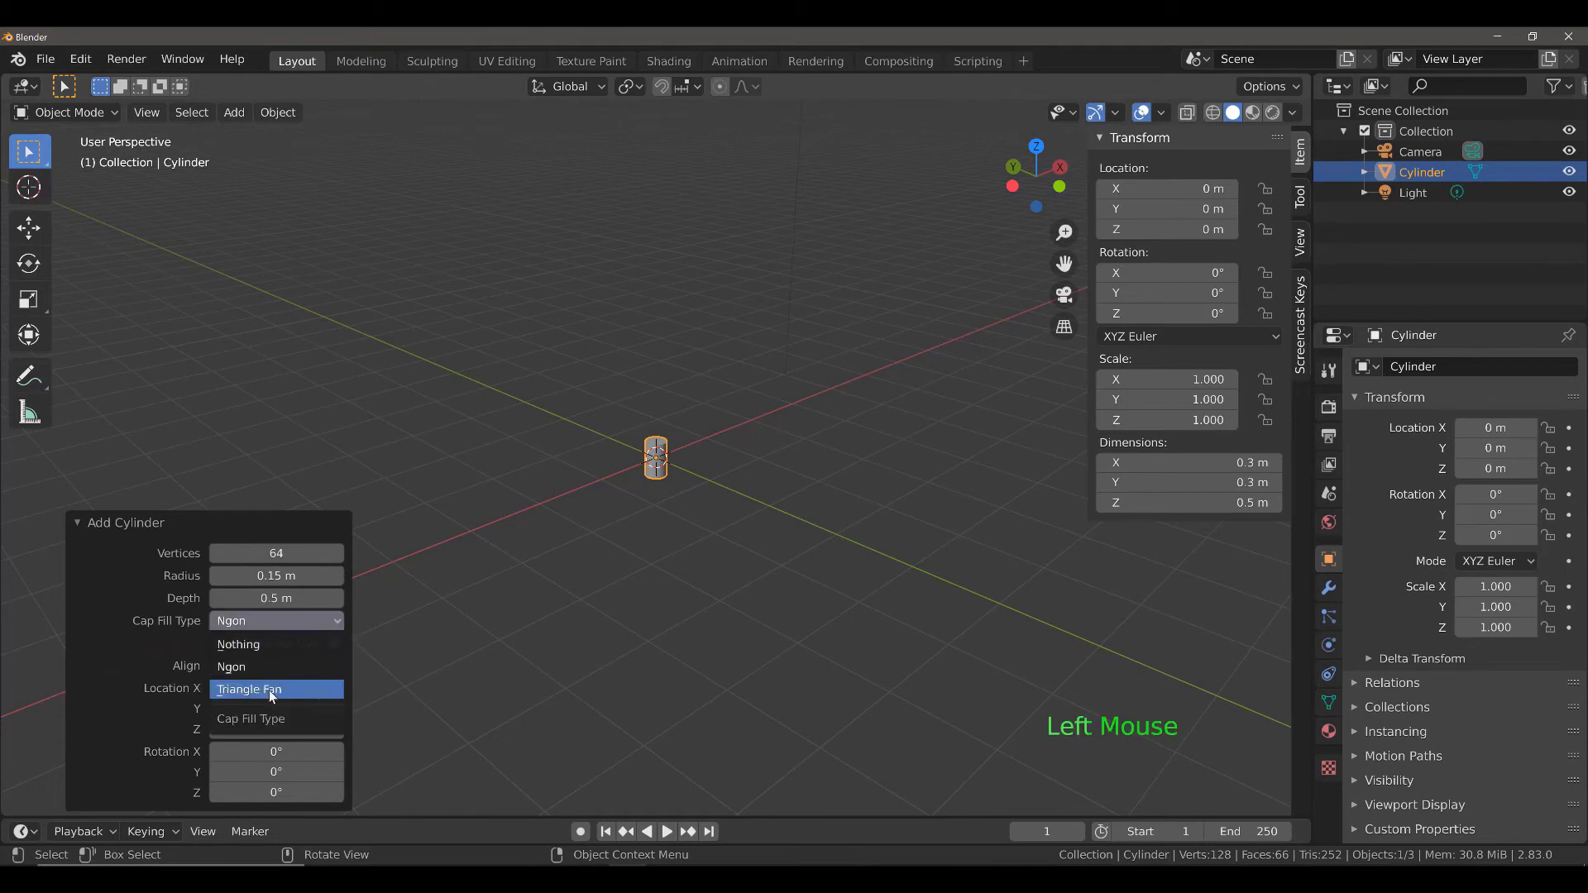
left_click(243, 691)
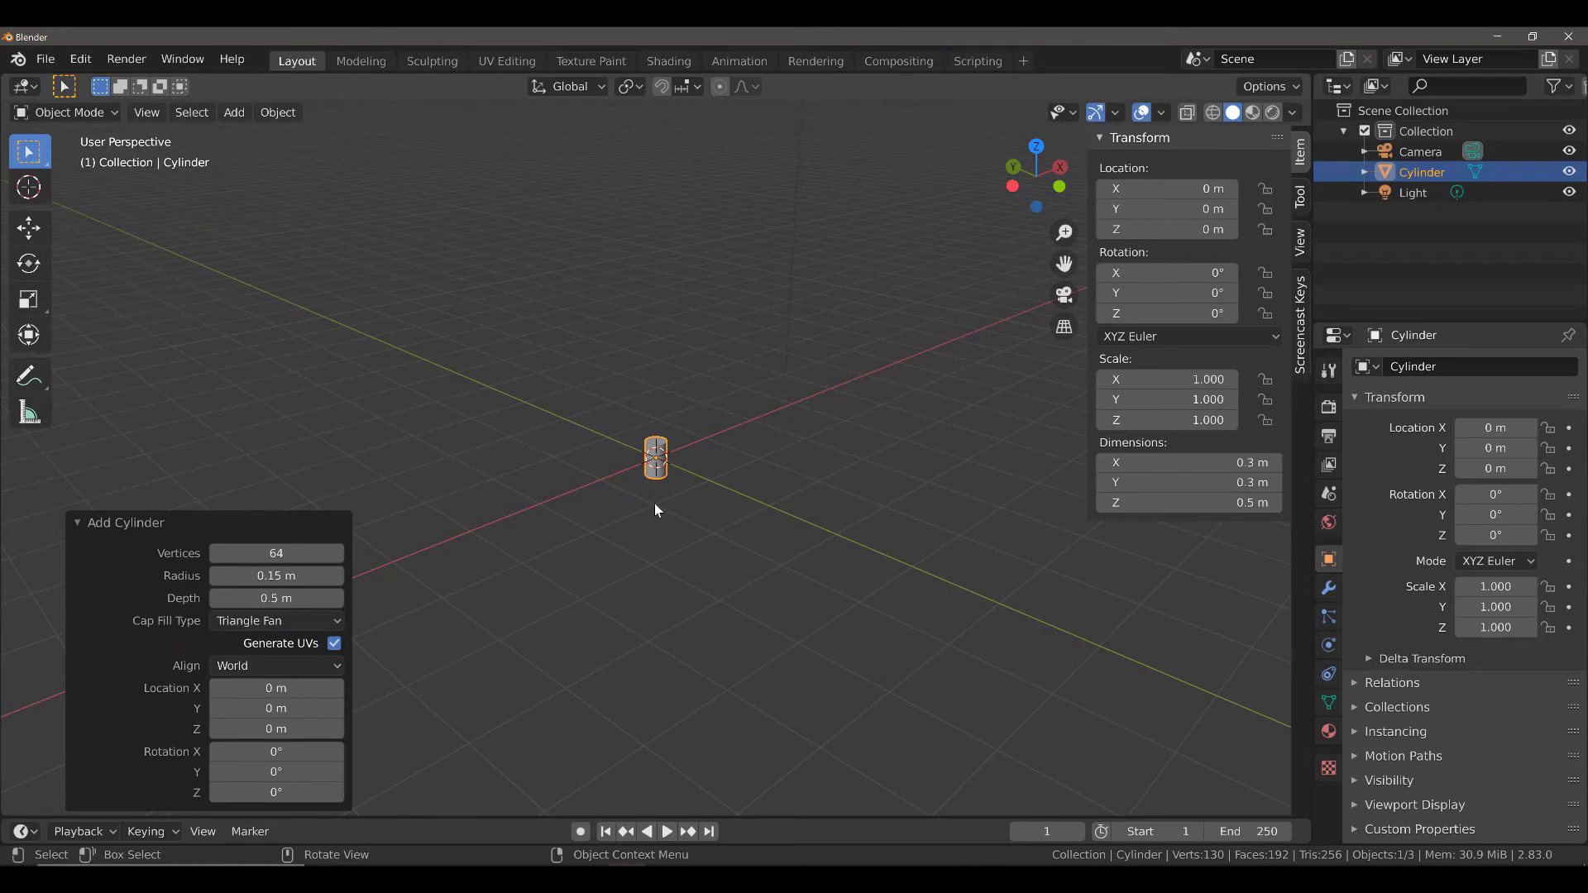
In Edit Mode, delete the top centre vertex to open the cylinder's top.
scroll(653, 506, "up", 13)
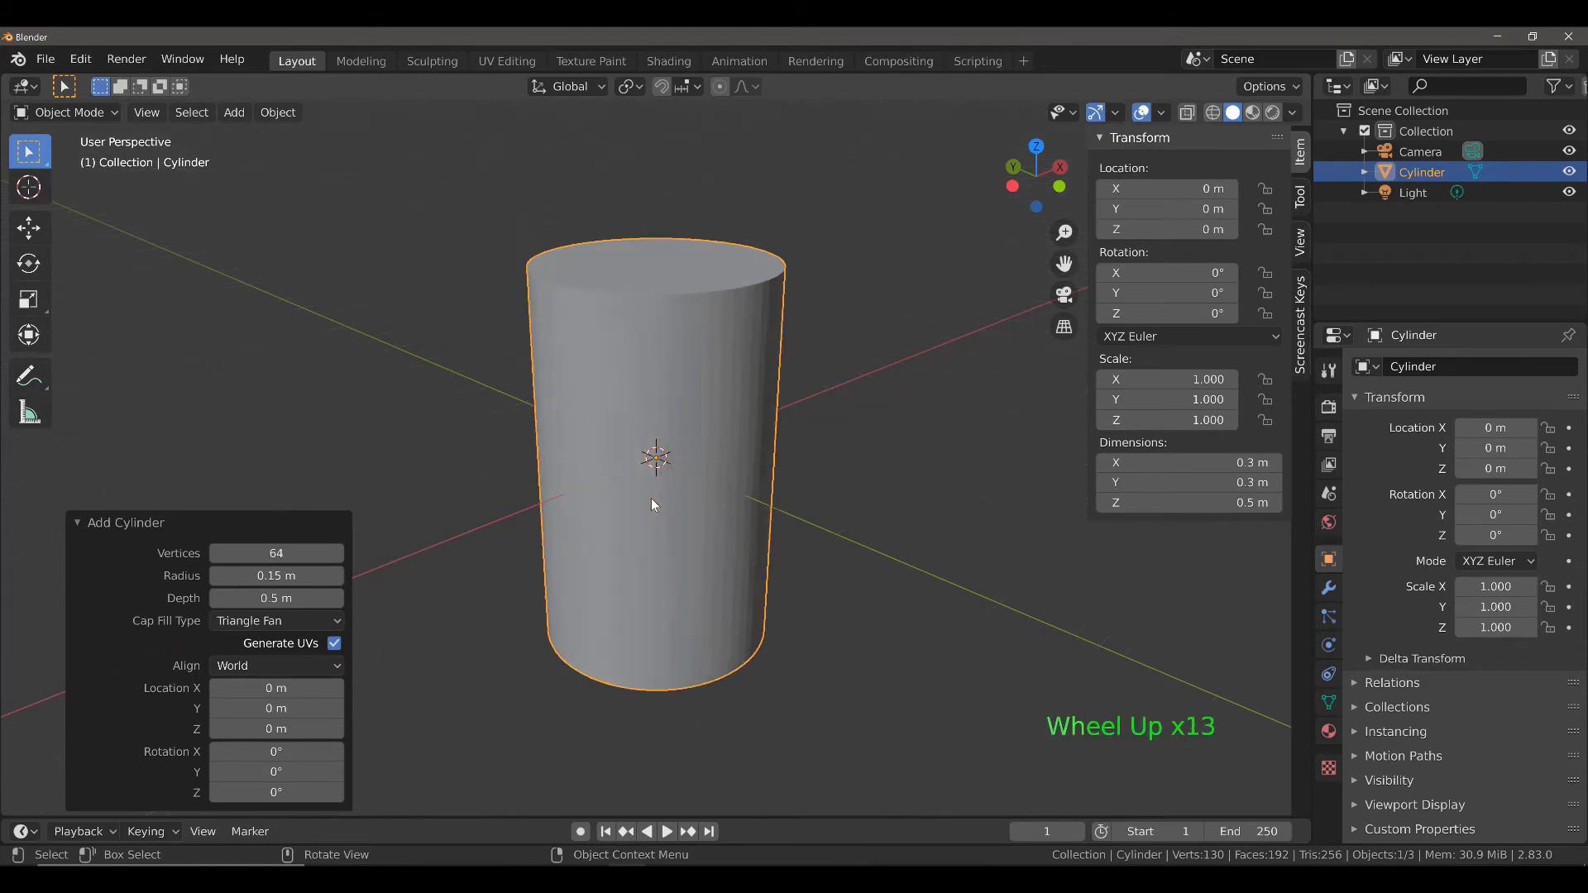
scroll(651, 498, "up", 1)
middle_click_drag(667, 488, 716, 479)
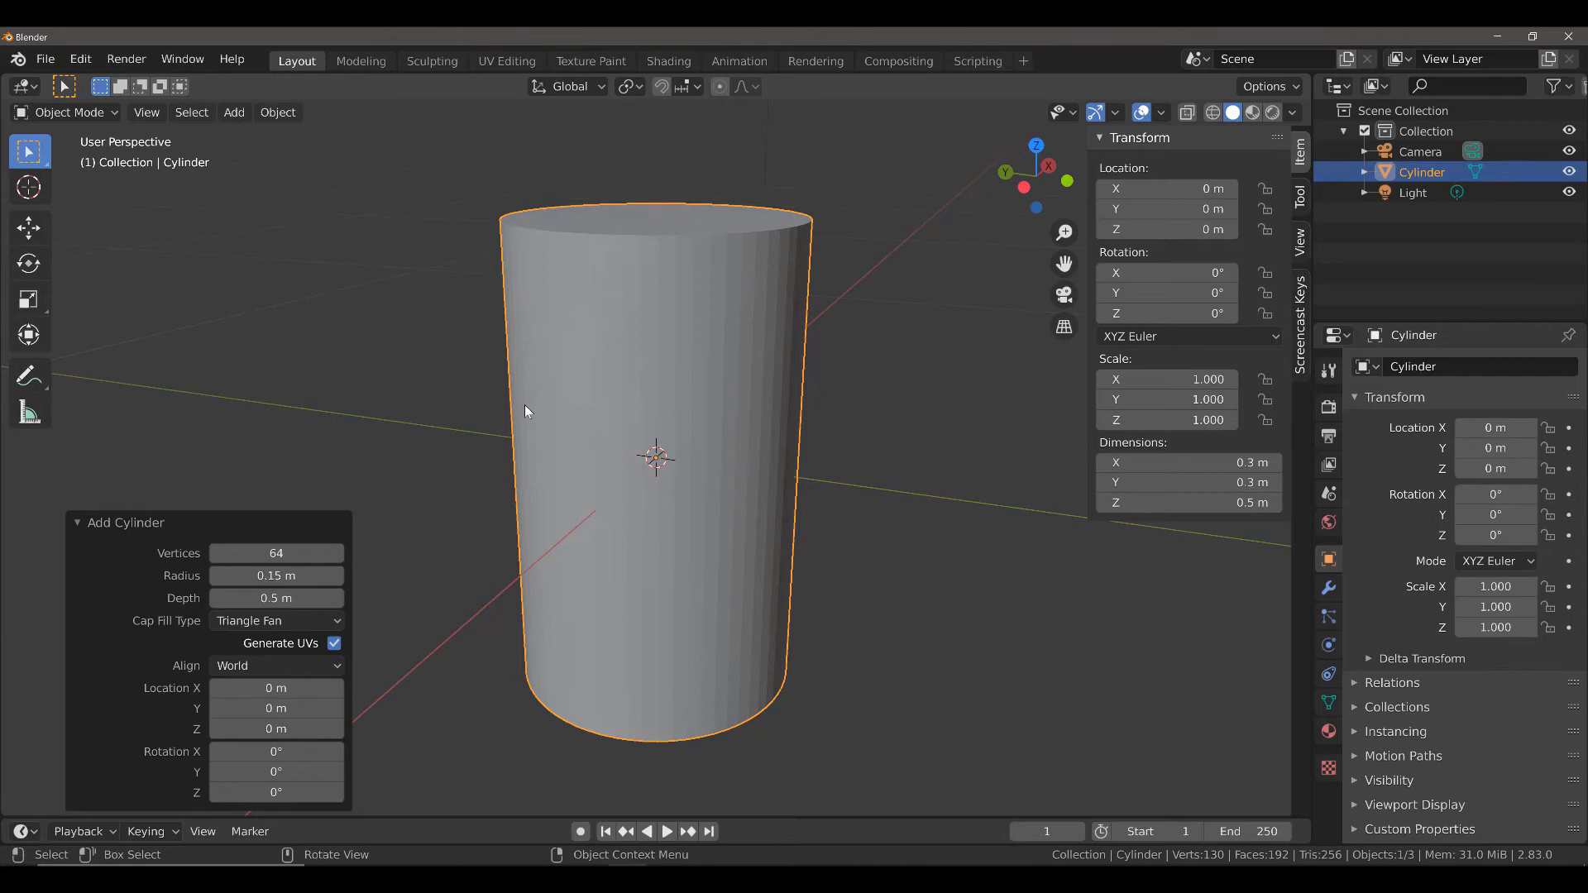
key("Tab")
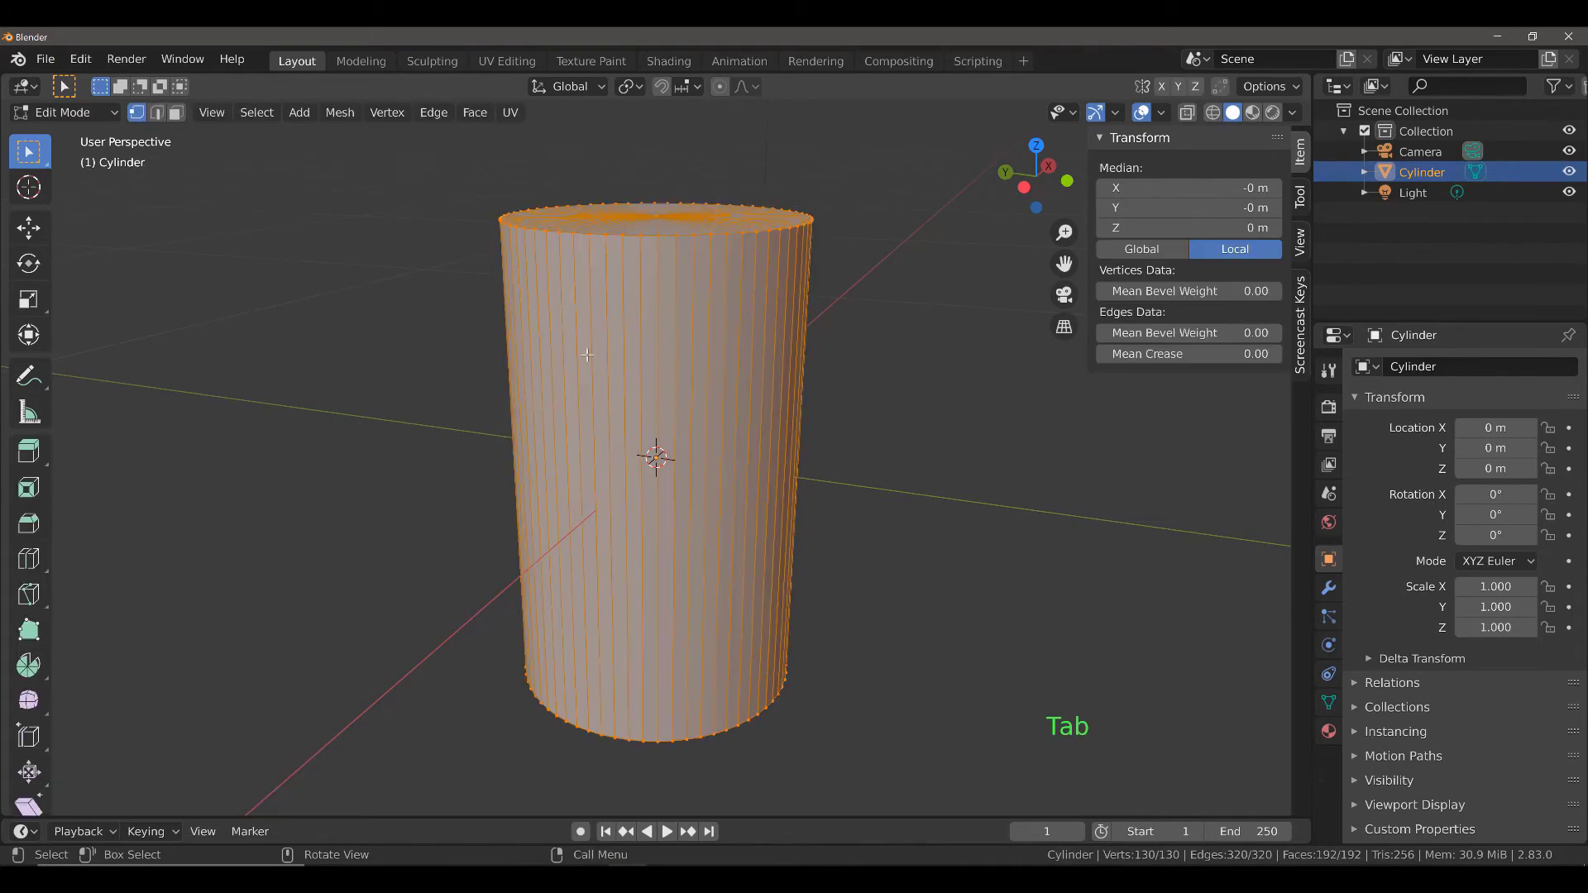
mouse_move(640, 271)
middle_mouse_down()
mouse_move(642, 291)
mouse_move(649, 263)
middle_mouse_up()
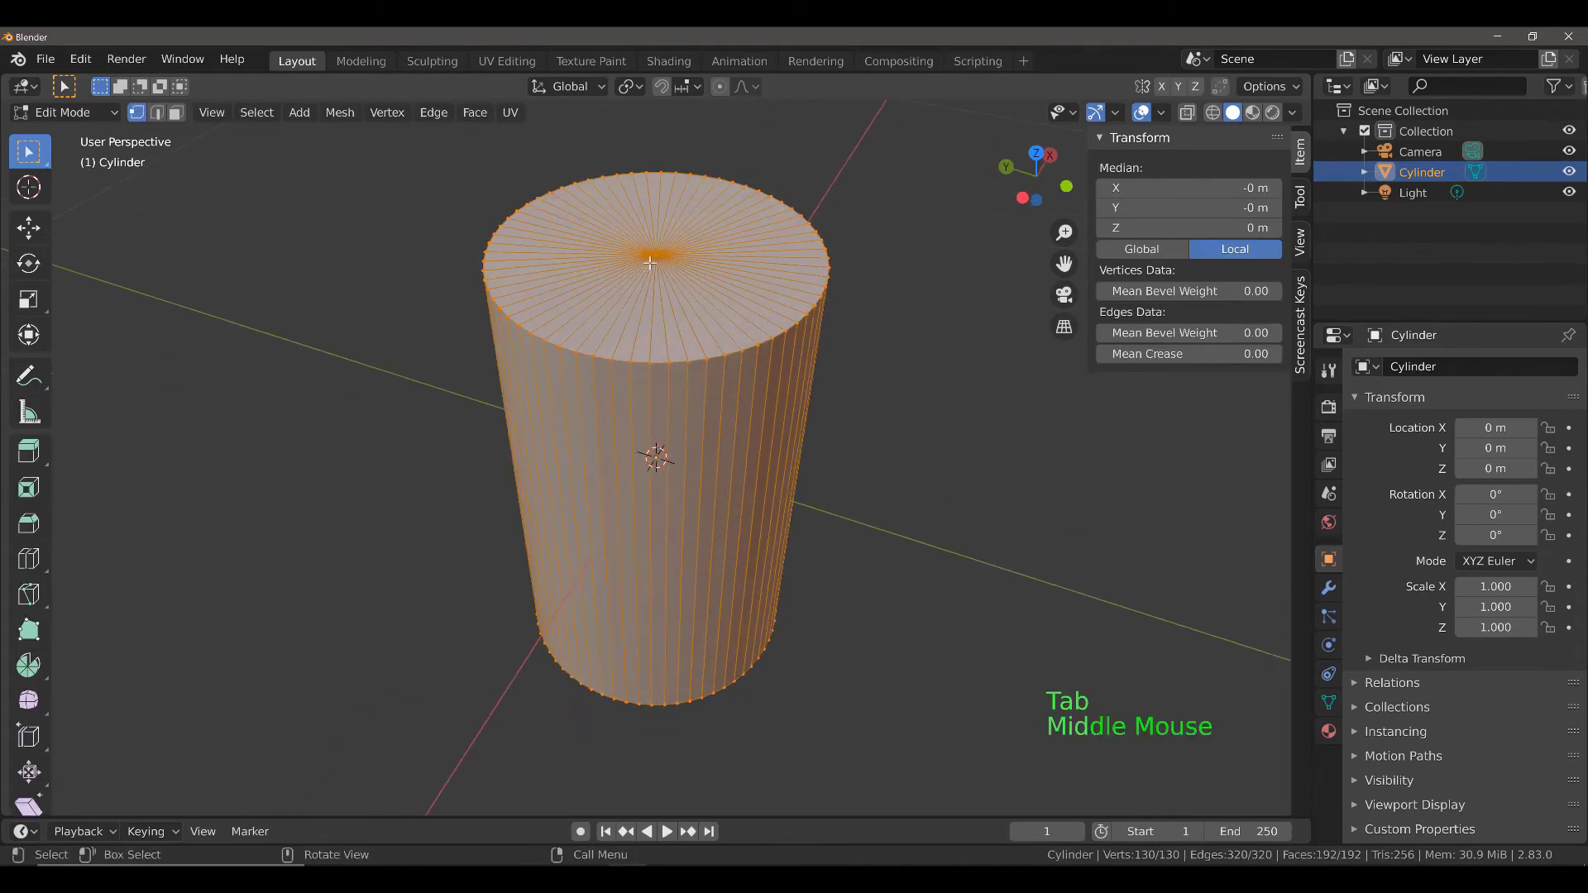
left_click(656, 257)
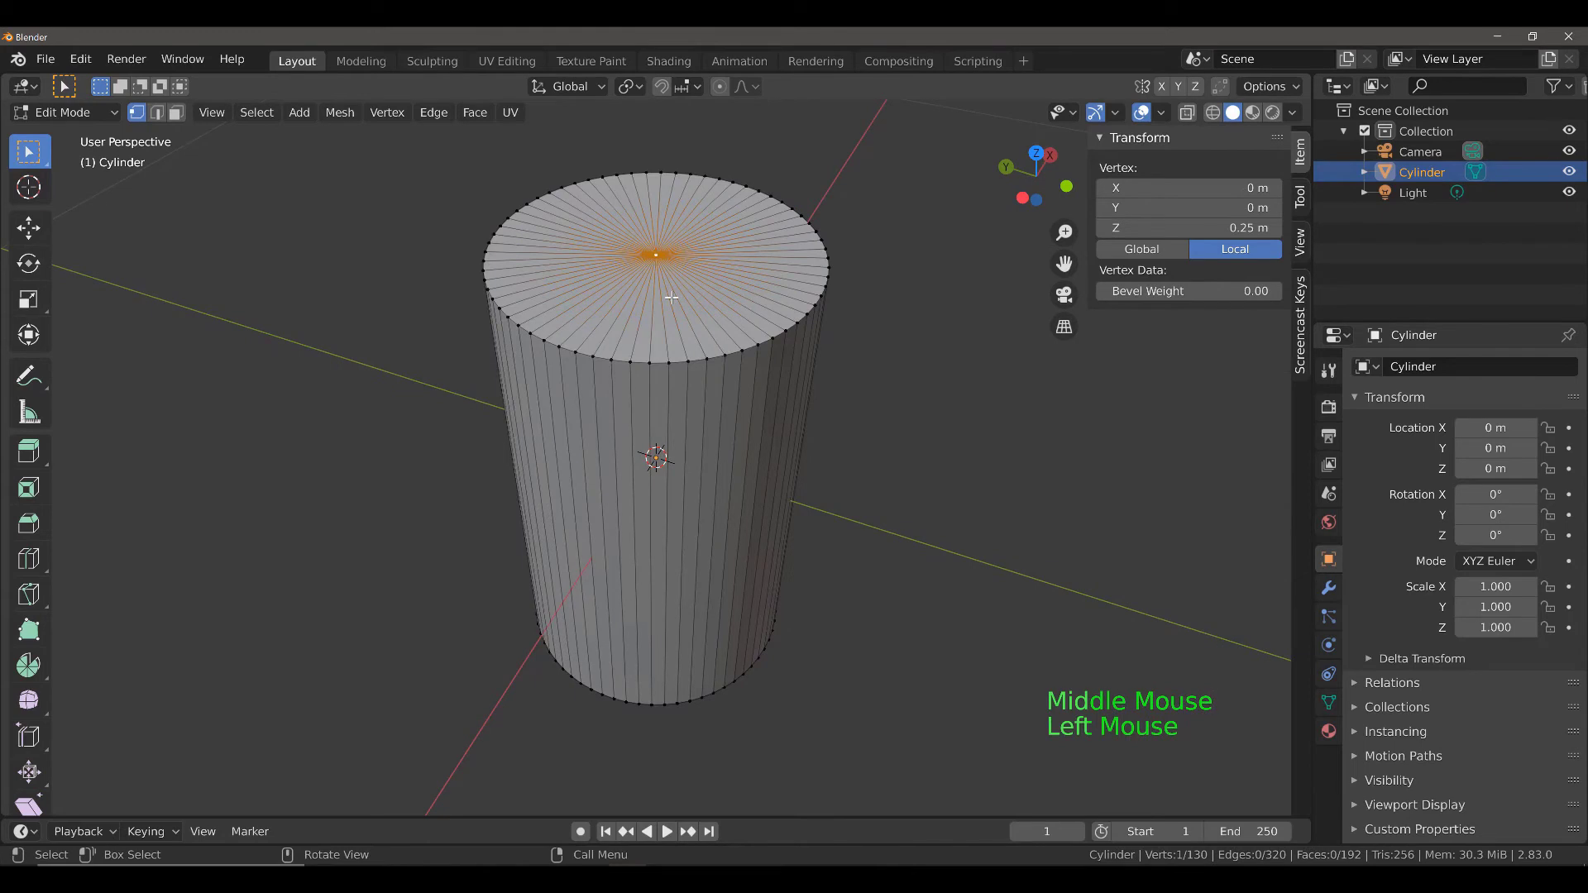
key("x")
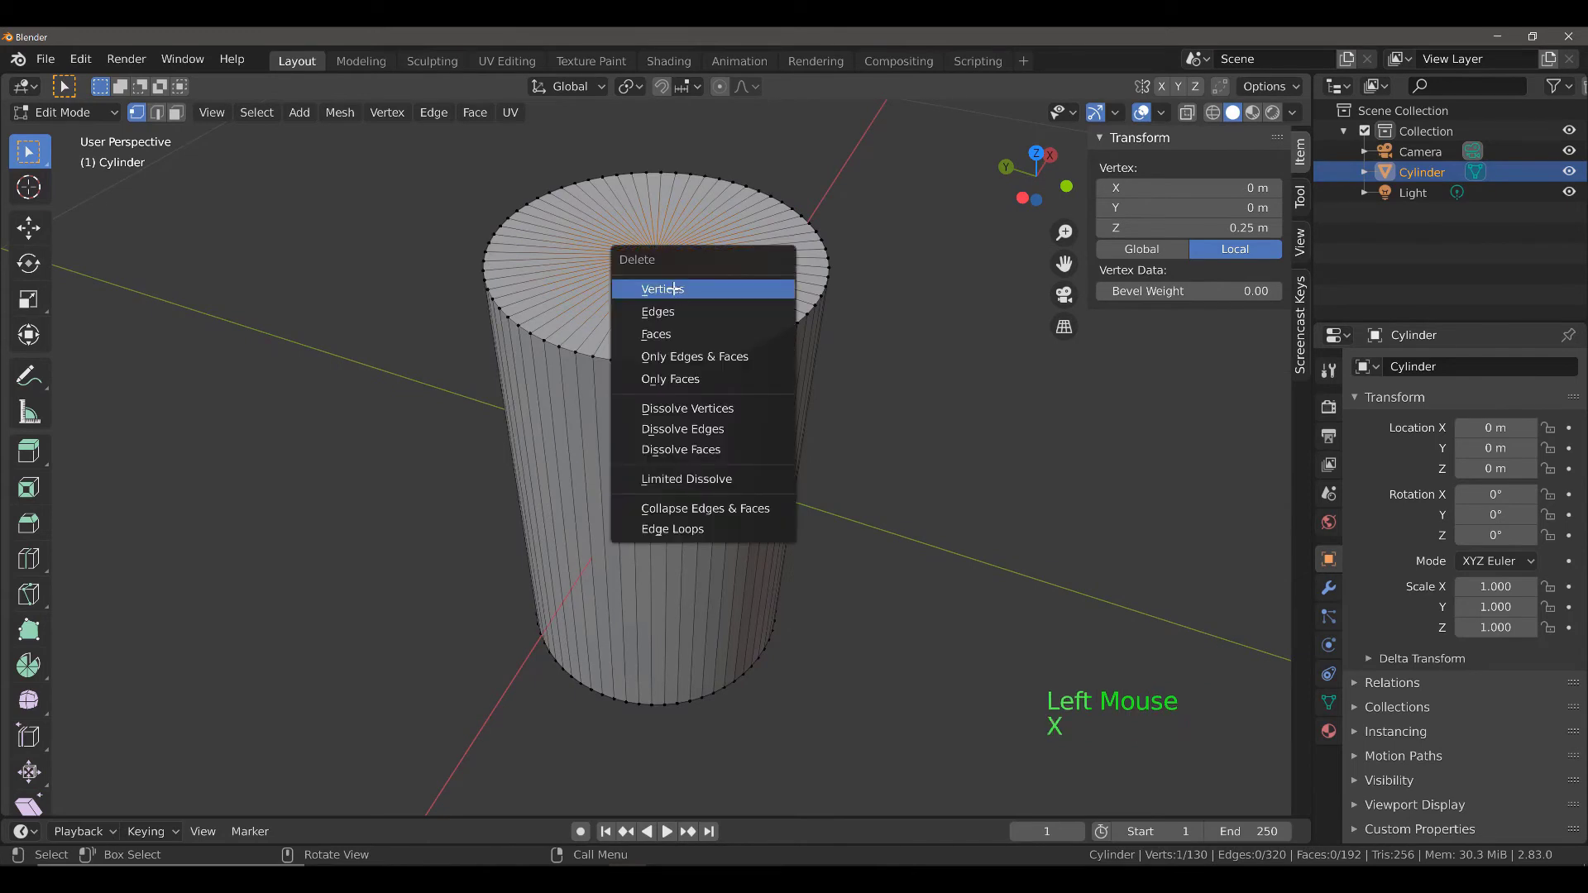
left_click(674, 287)
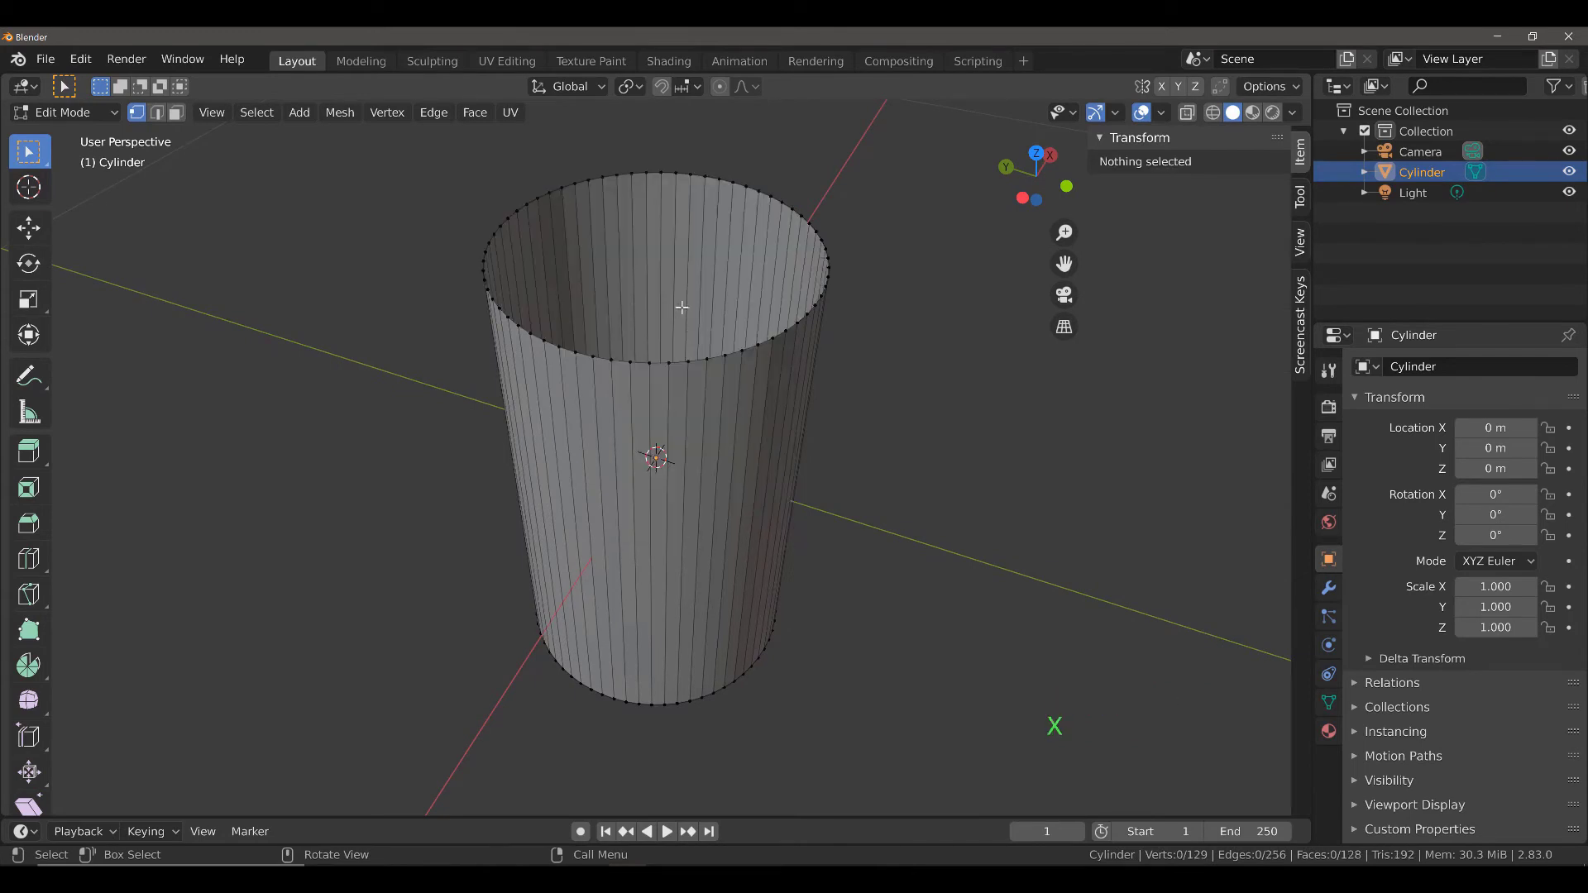
Select the top rim loop and scale it outward by 1.709.
left_click(587, 356, "alt")
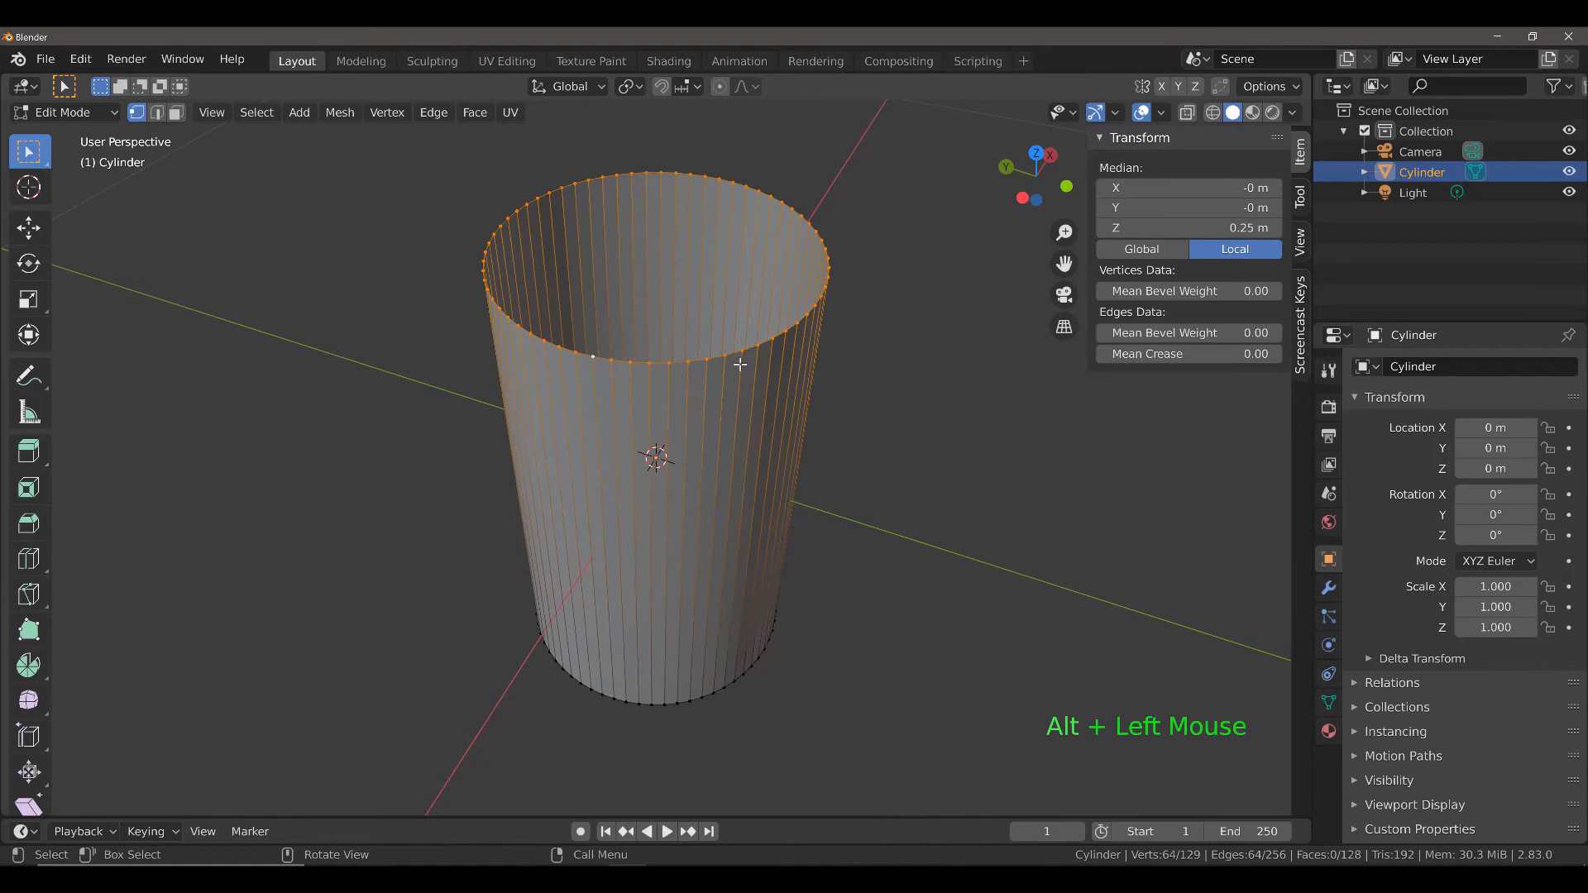
scroll(736, 436, "down", 1)
middle_click_drag(737, 411, 766, 385)
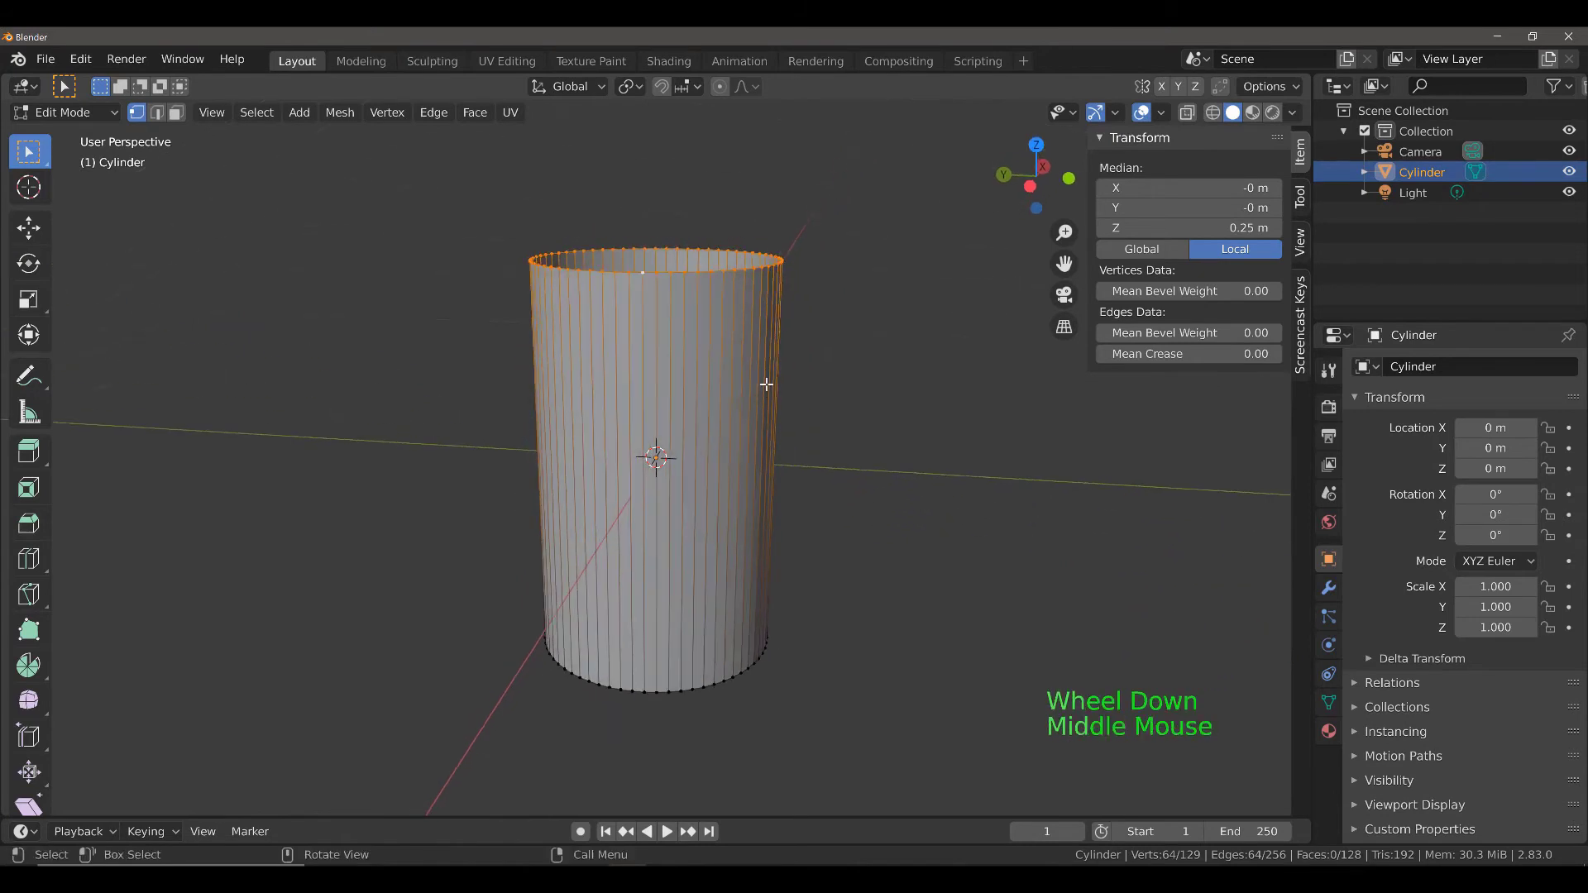
key("s")
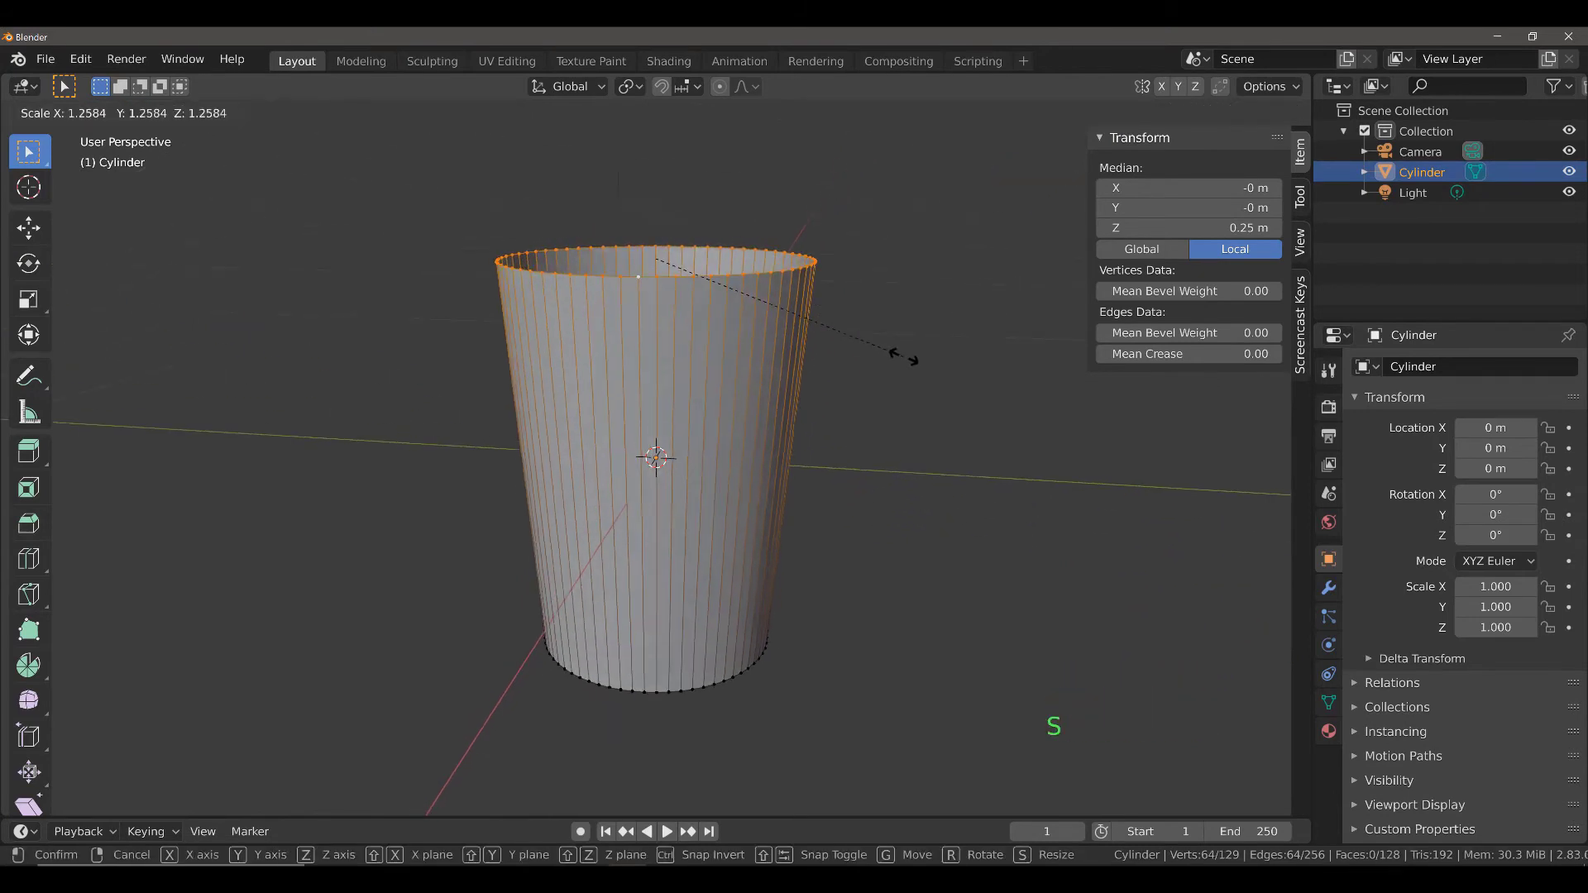
left_click(1001, 366)
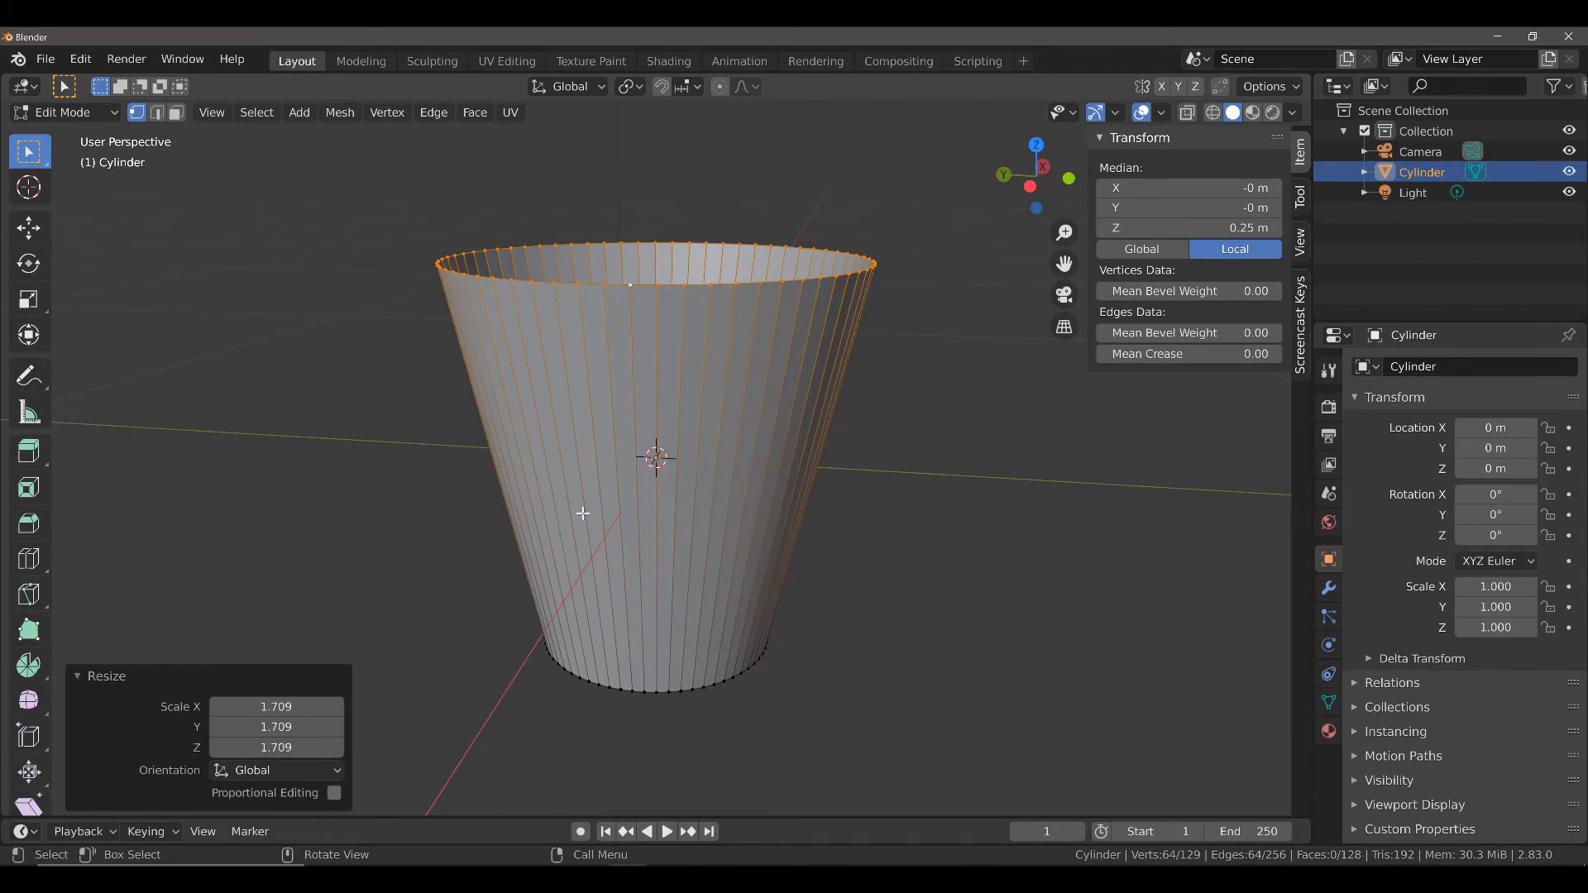
Insert 25 unslid horizontal loop cuts around the basket wall.
key("ctrl")
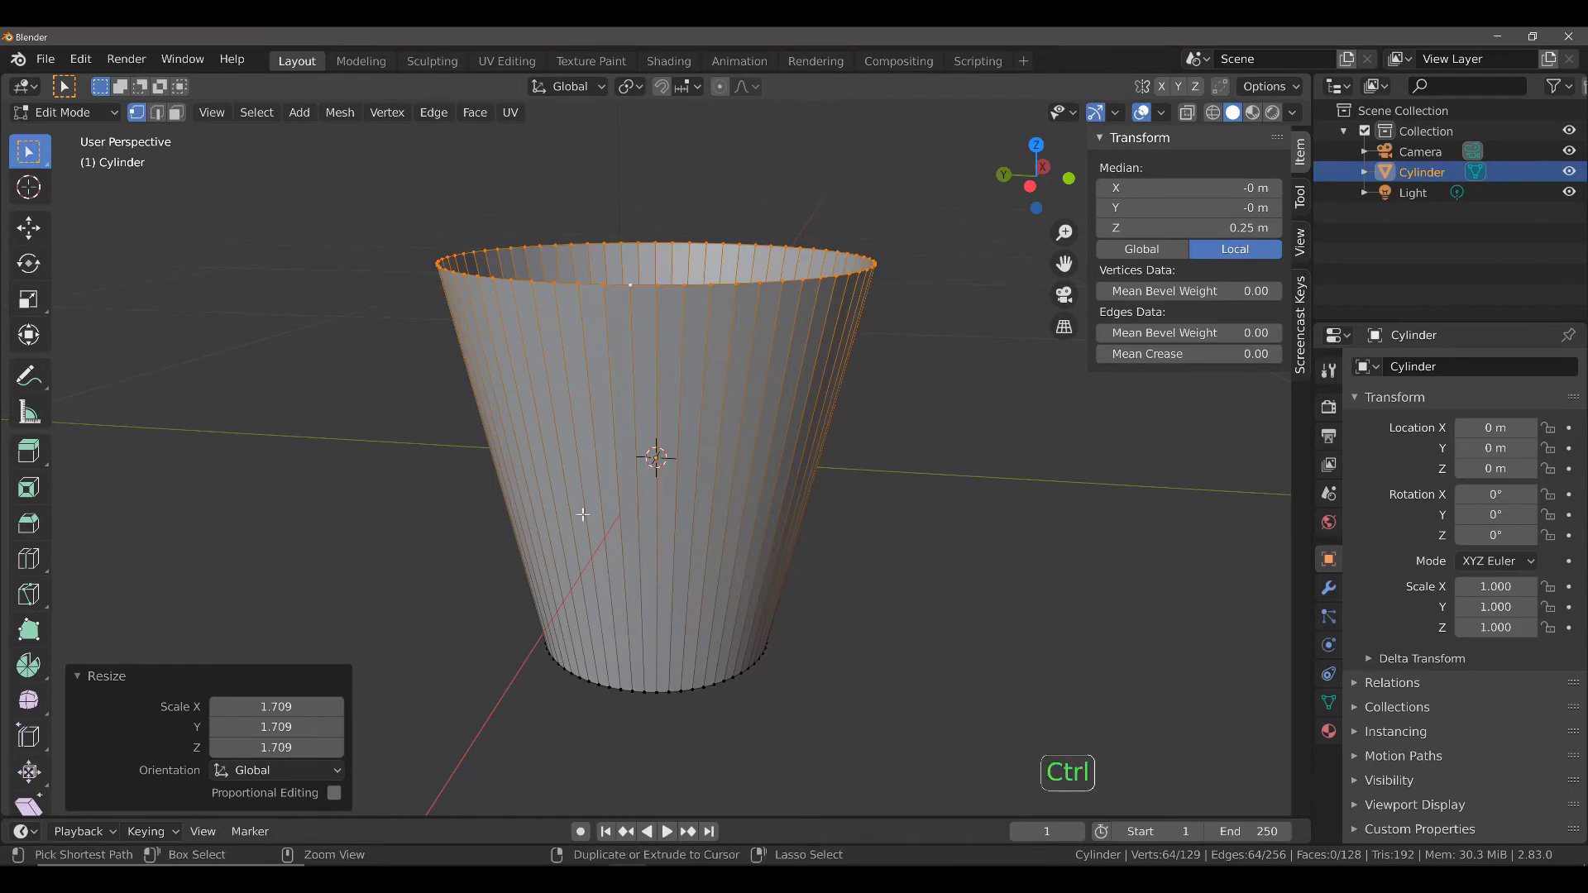
key("ctrl+r")
scroll(583, 514, "up", 11)
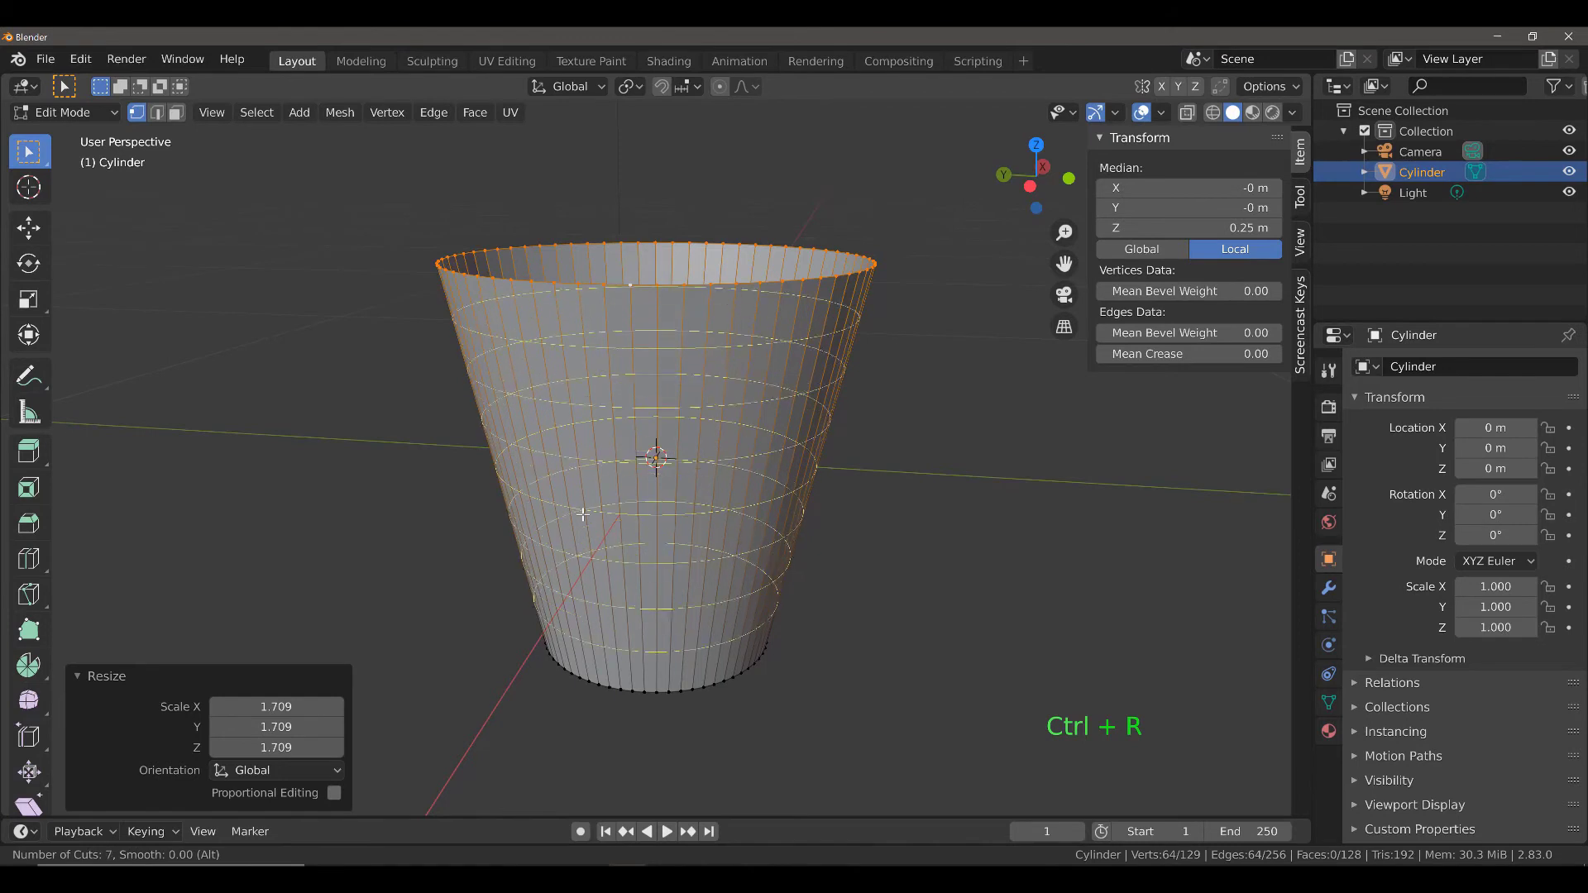
scroll(584, 514, "up", 13)
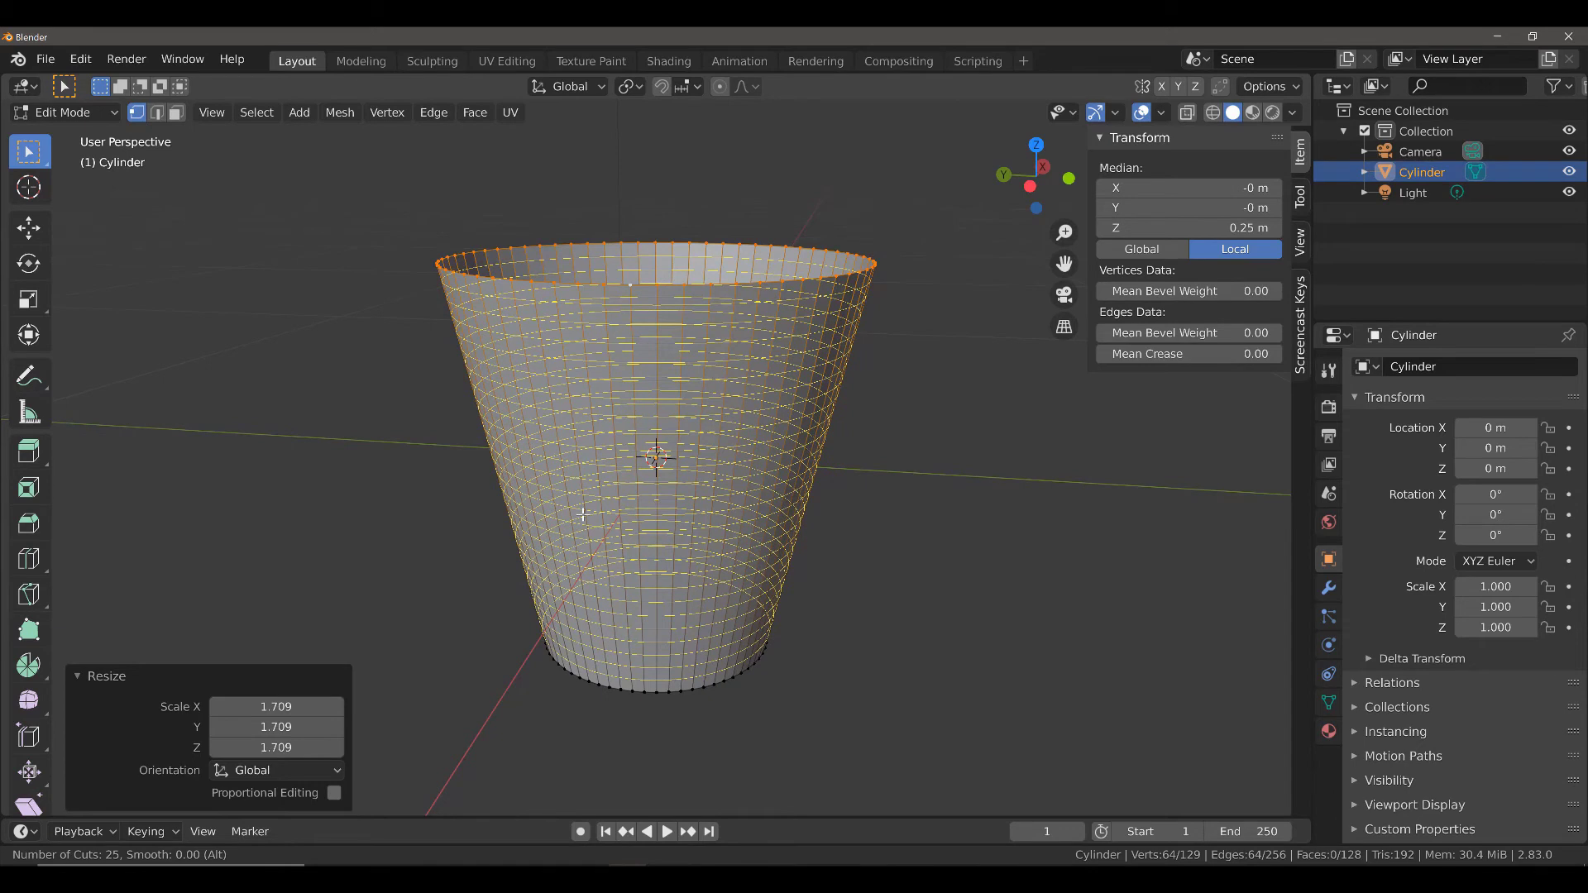
scroll(583, 514, "up", 1)
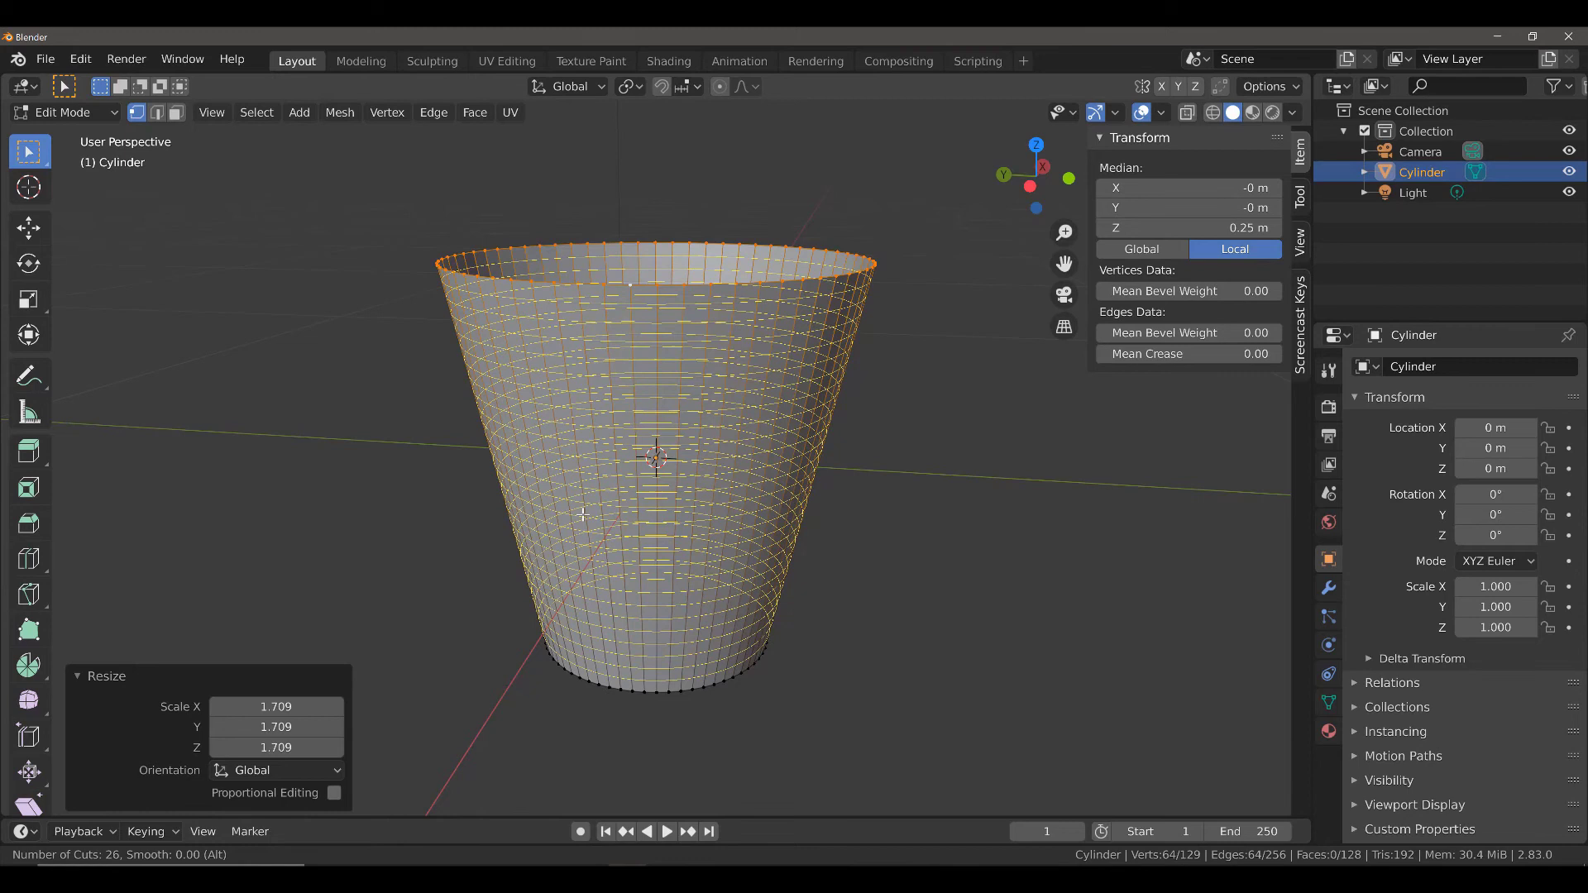
scroll(583, 515, "down", 1)
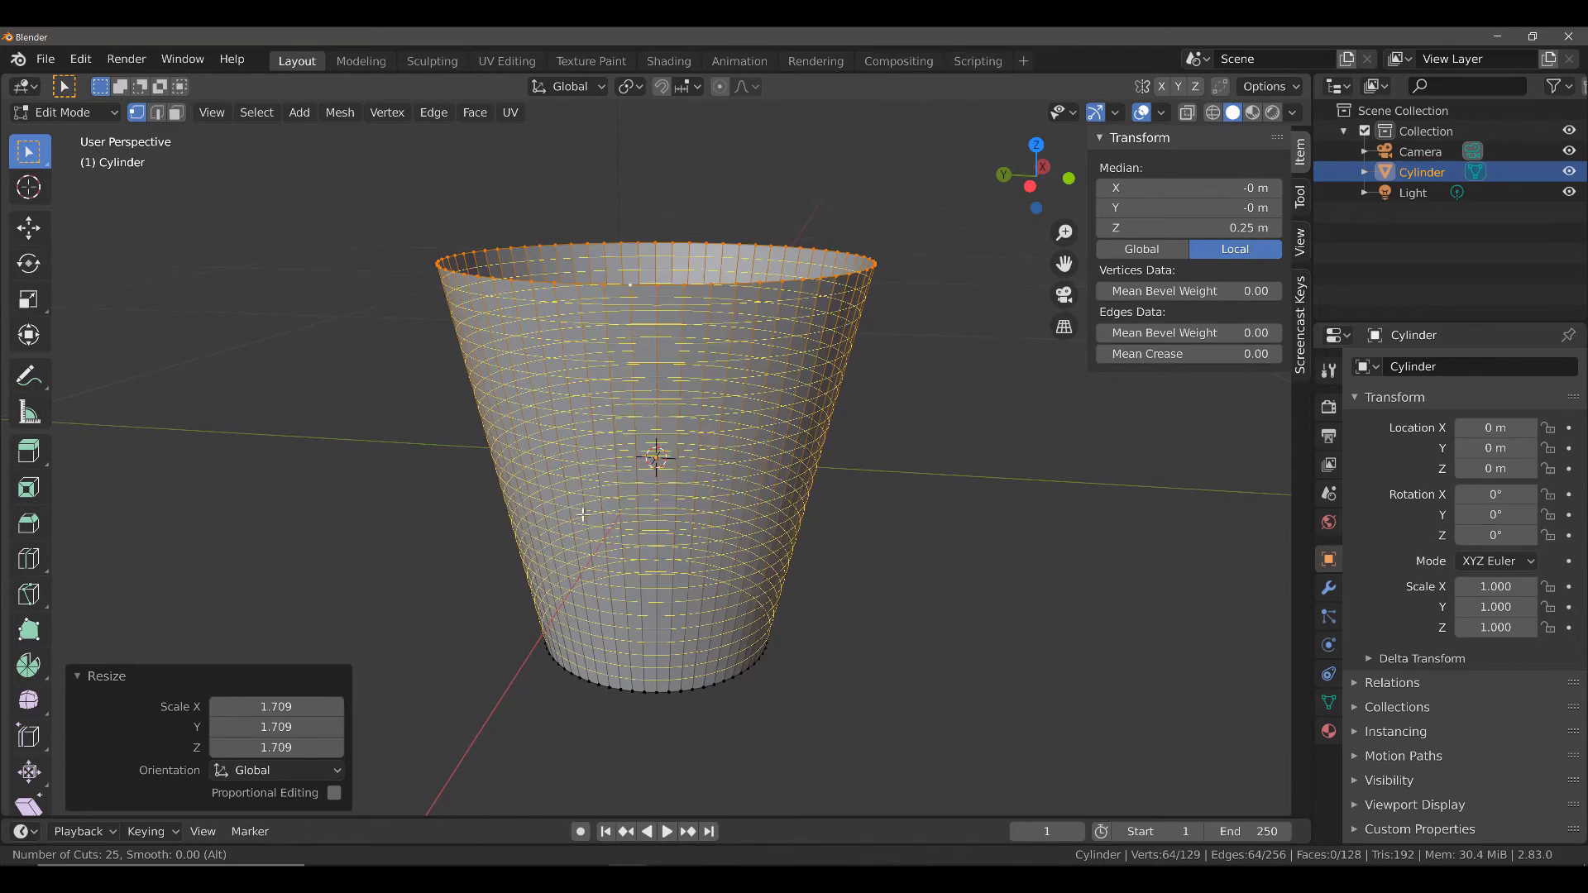
left_click(583, 514)
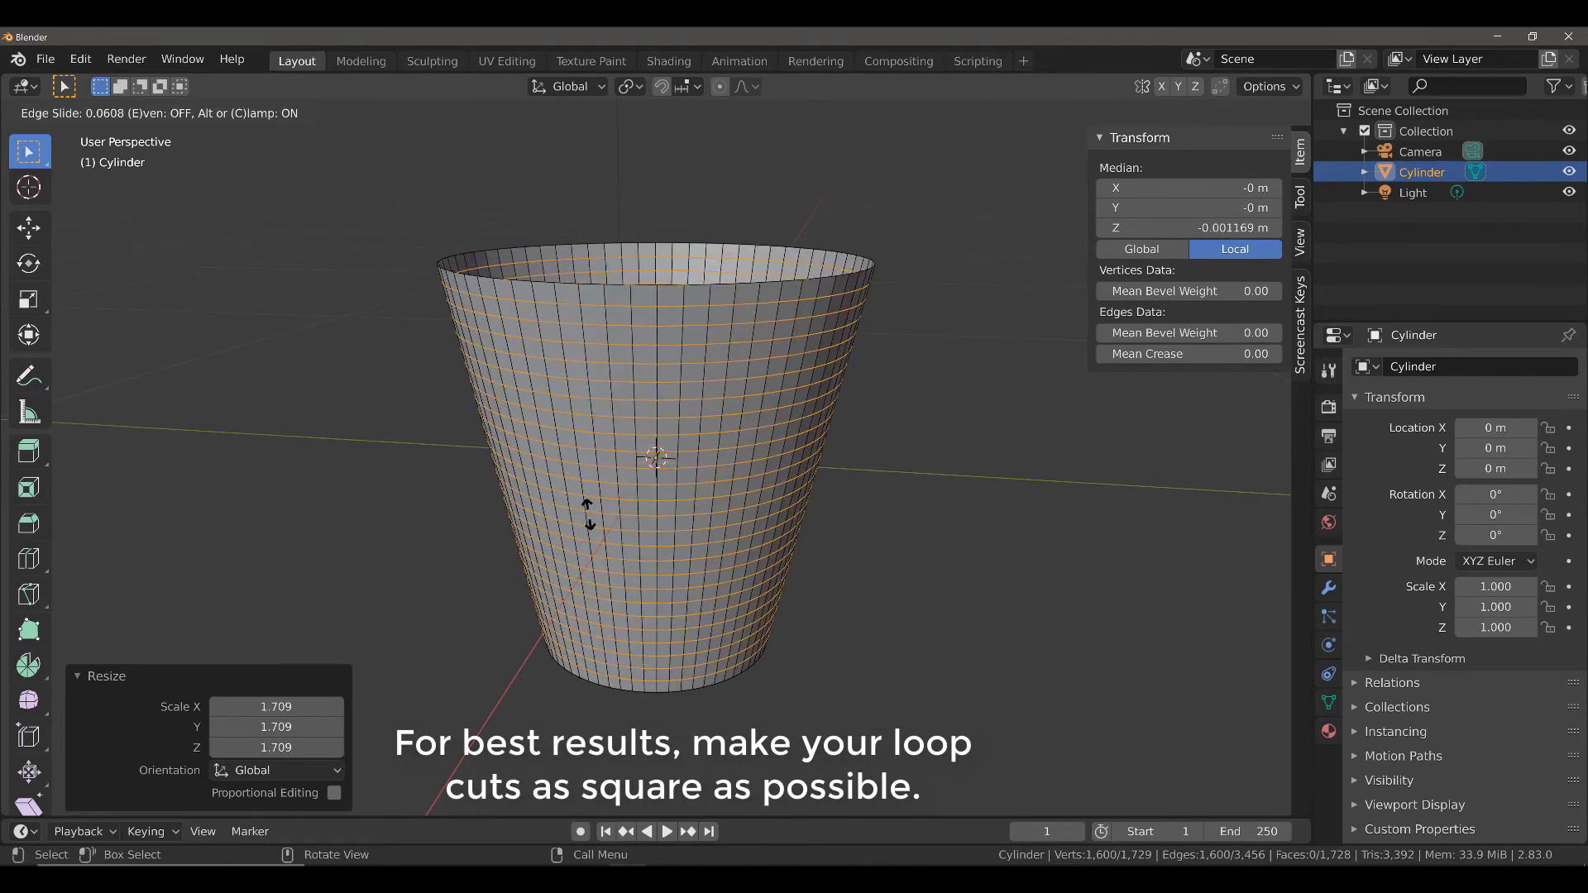
right_click(588, 514)
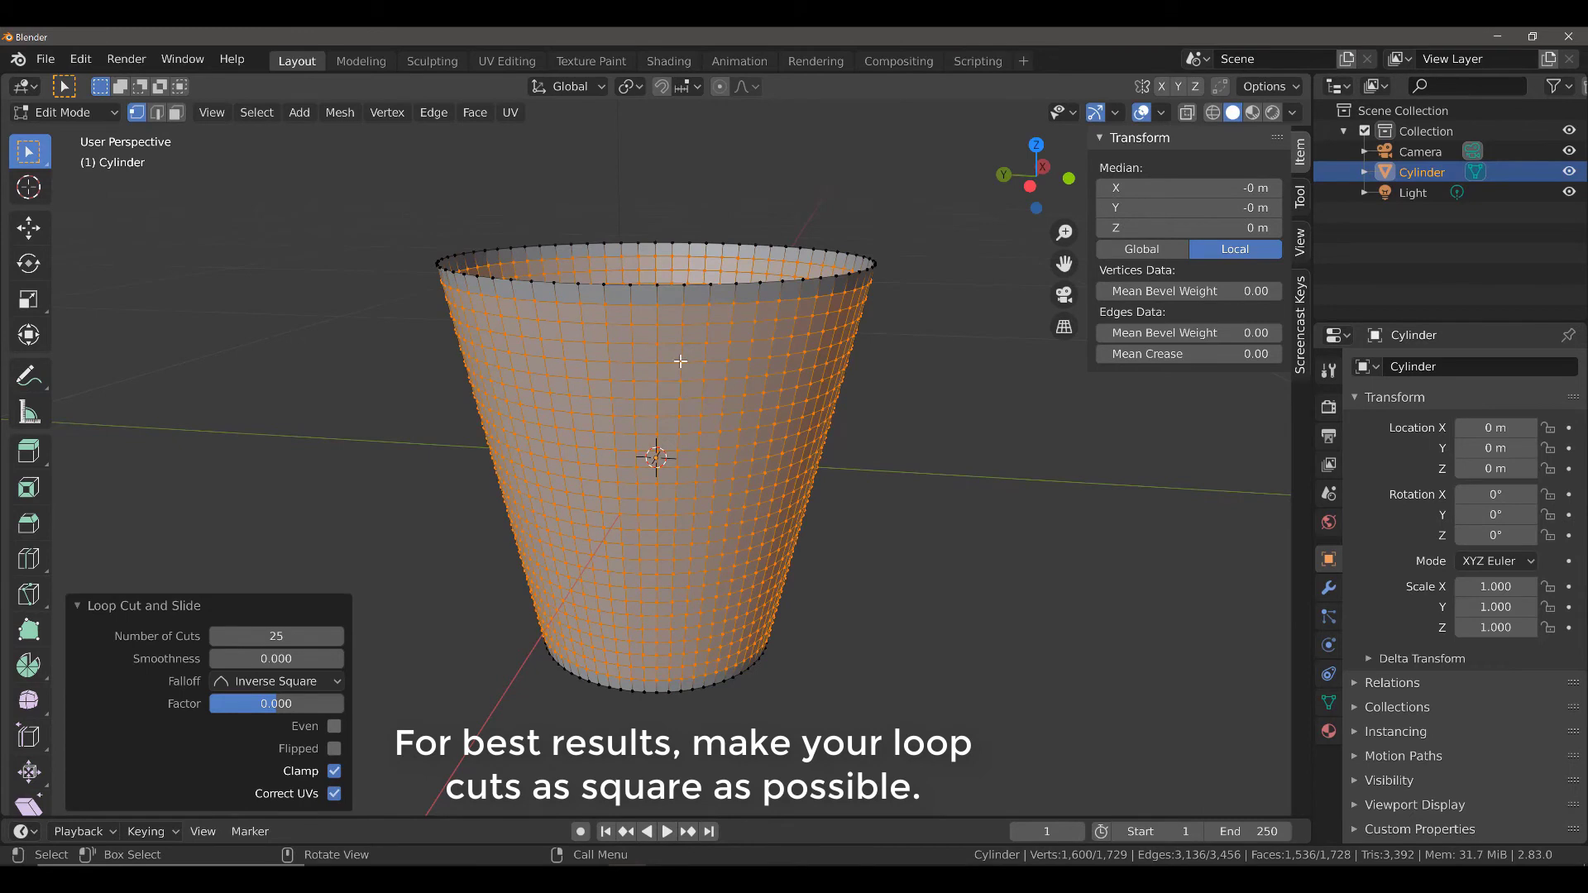
scroll(680, 361, "up", 2)
mouse_move(660, 330)
middle_mouse_down()
mouse_move(660, 263)
mouse_move(658, 316)
middle_mouse_up()
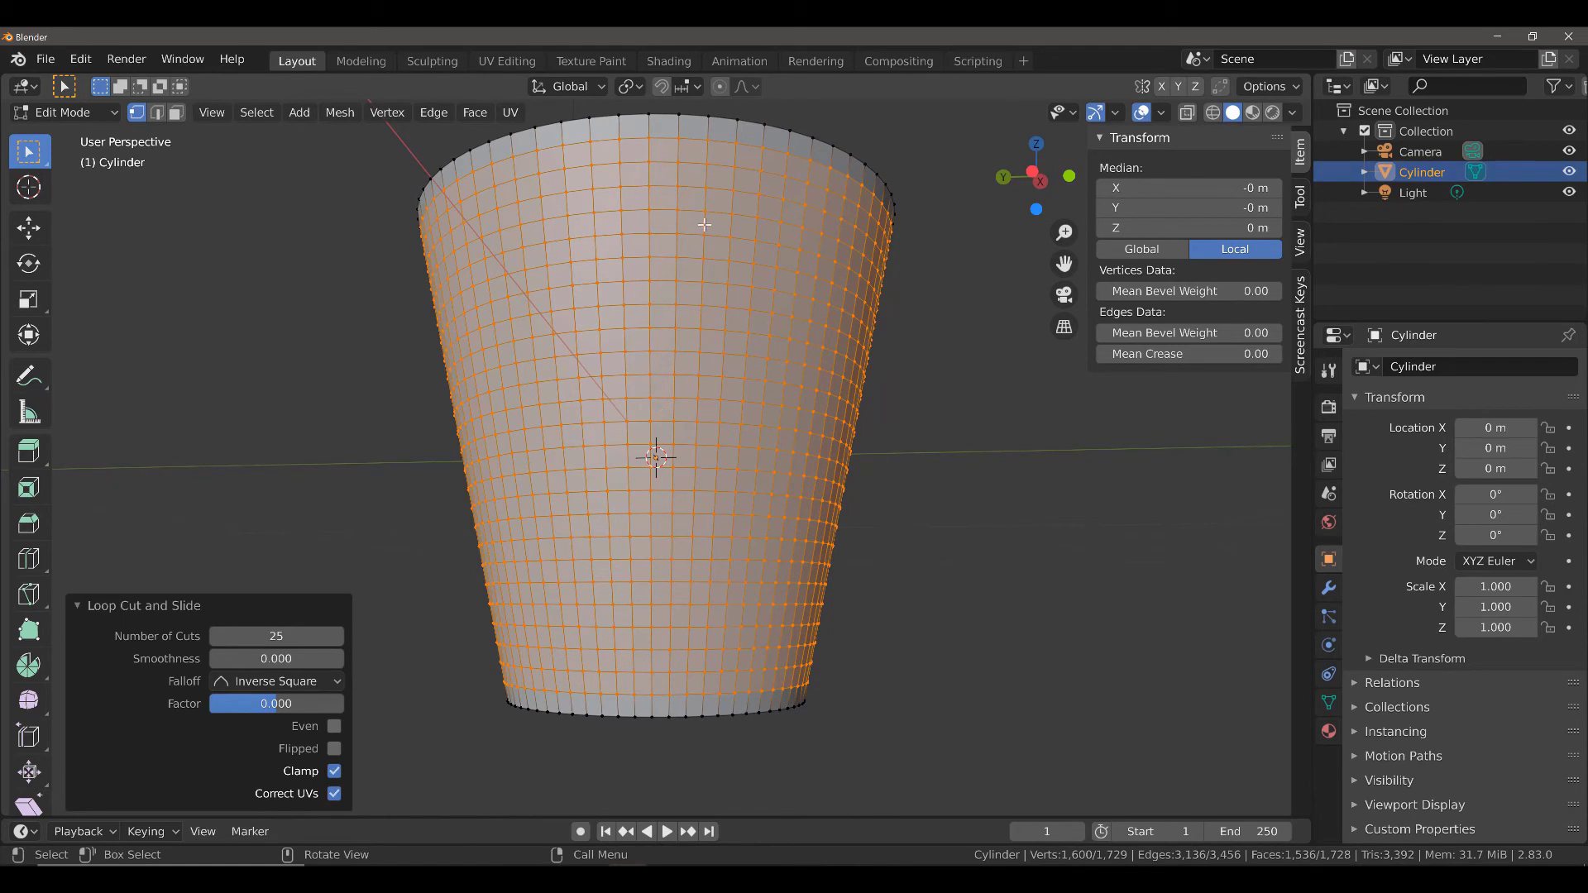
middle_click_drag(697, 202, 667, 99)
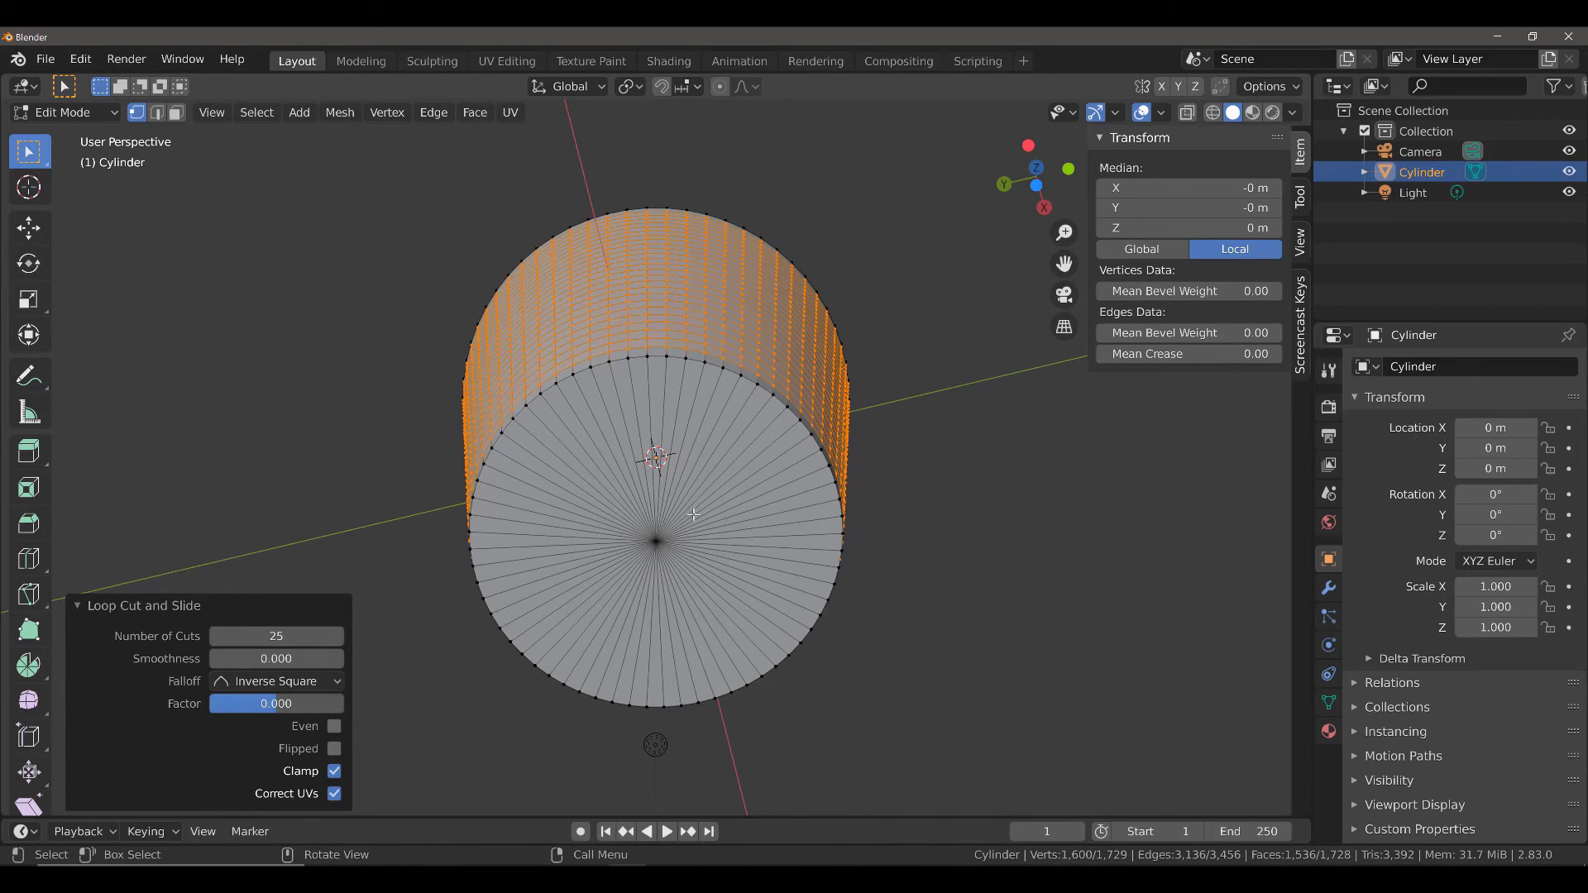
In face select mode, paint-select all triangles of the bottom cap with Select Circle.
key("ctrl+r")
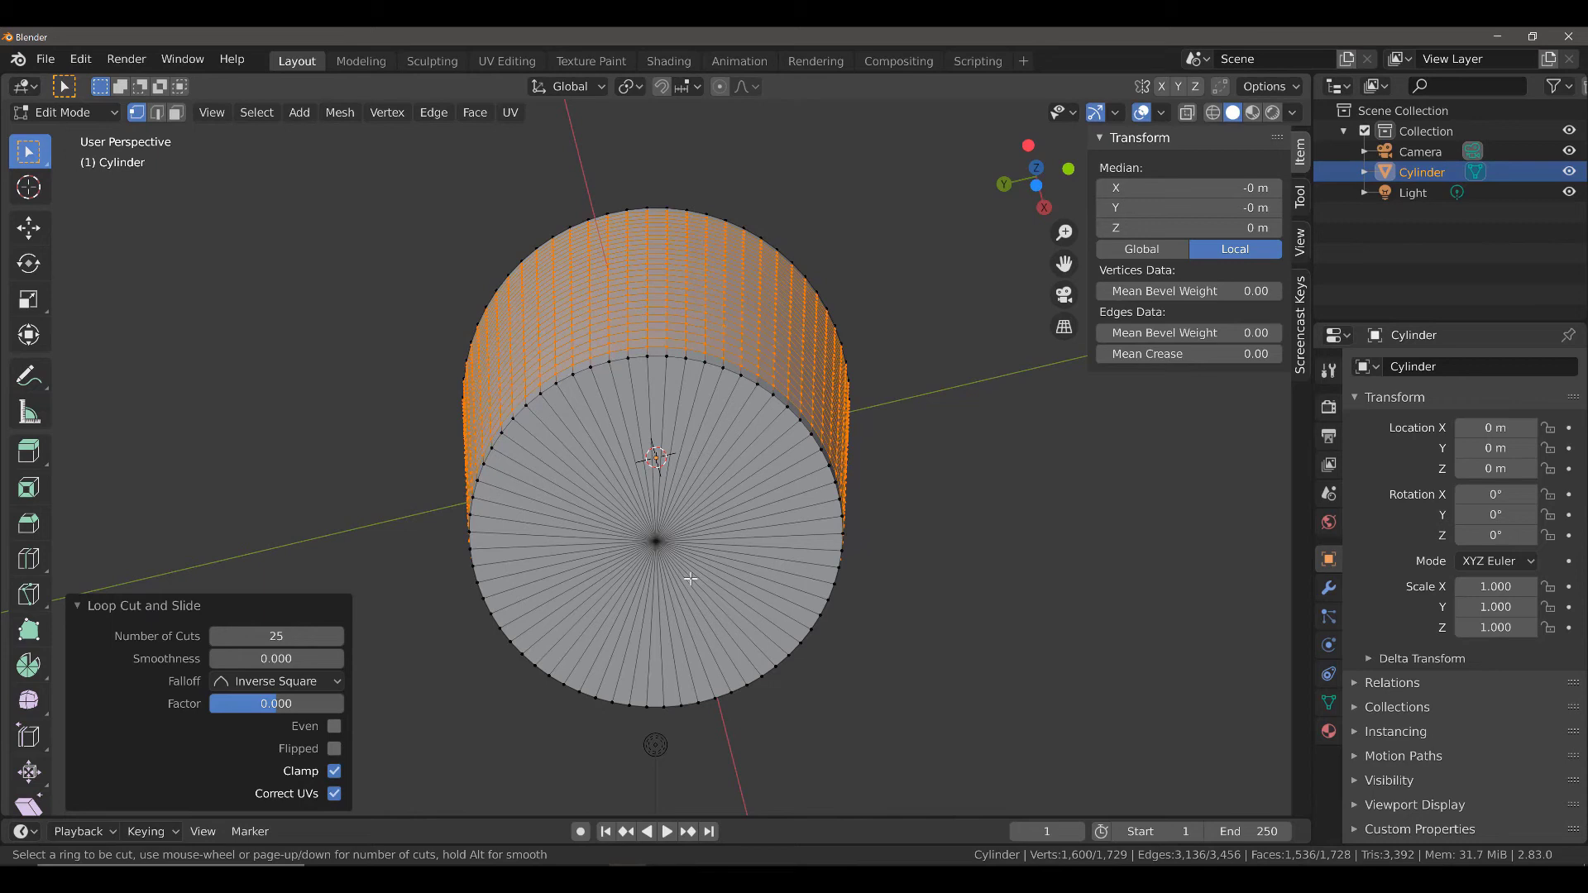
left_click(175, 113)
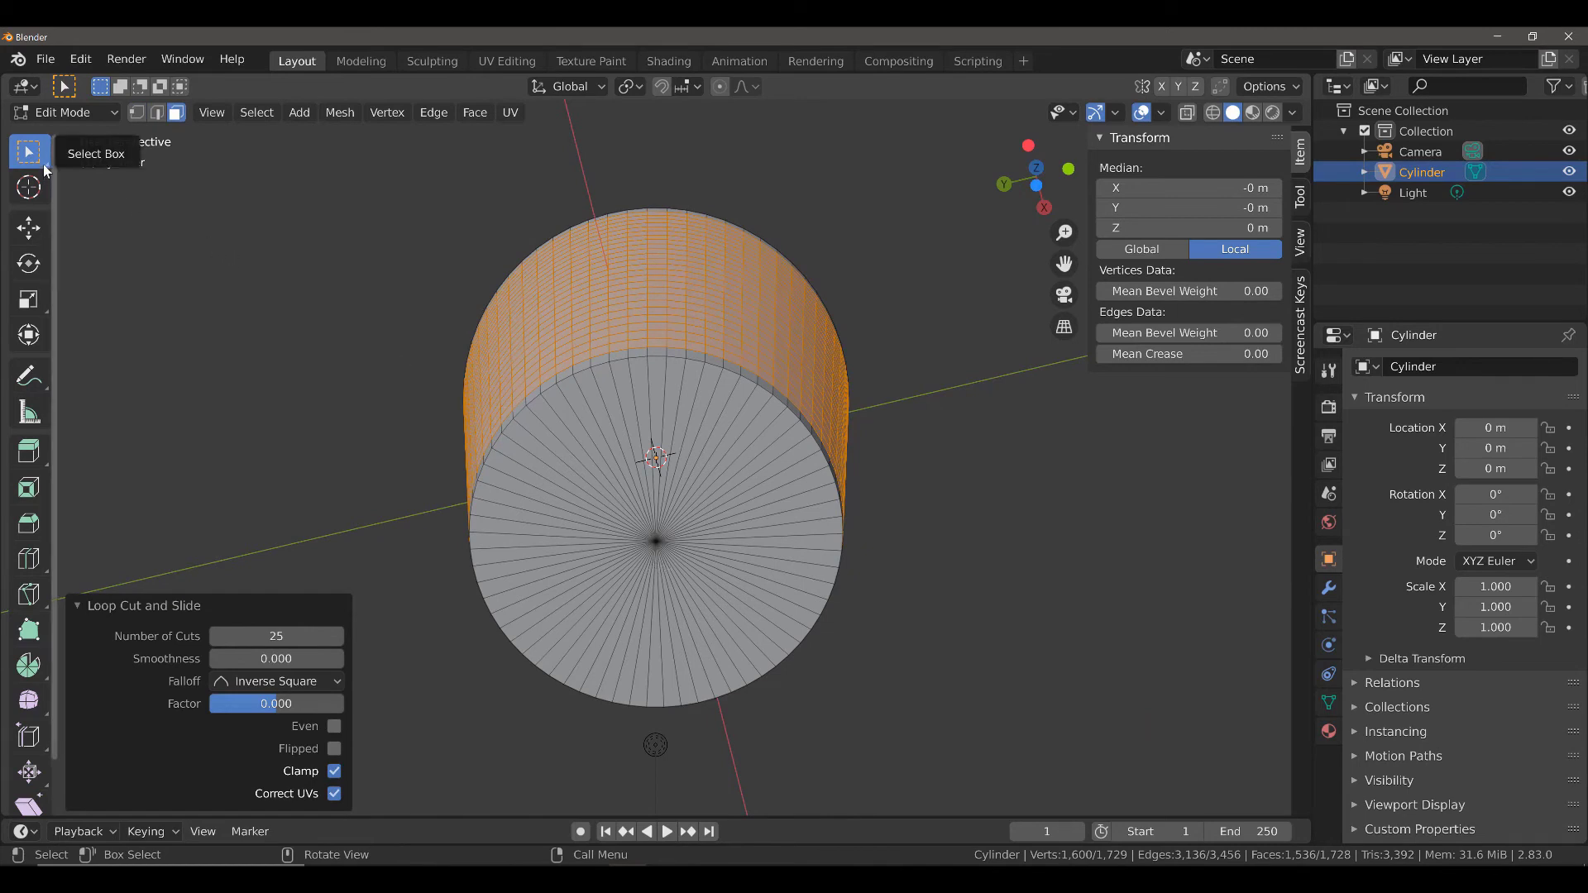
left_click(38, 165)
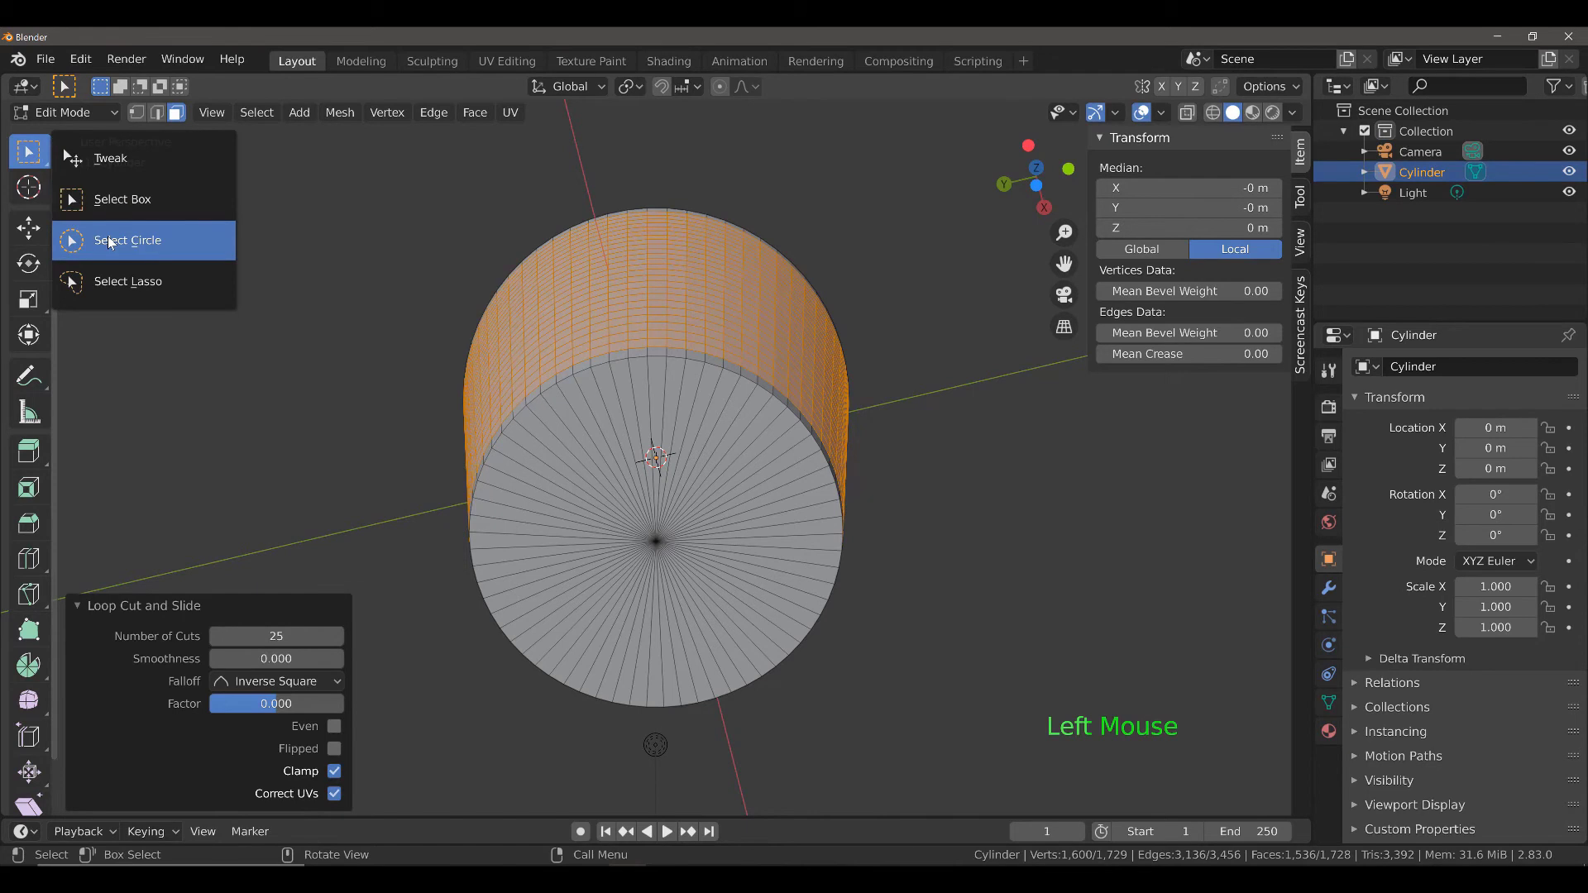
left_click(110, 242)
scroll(629, 579, "down", 5)
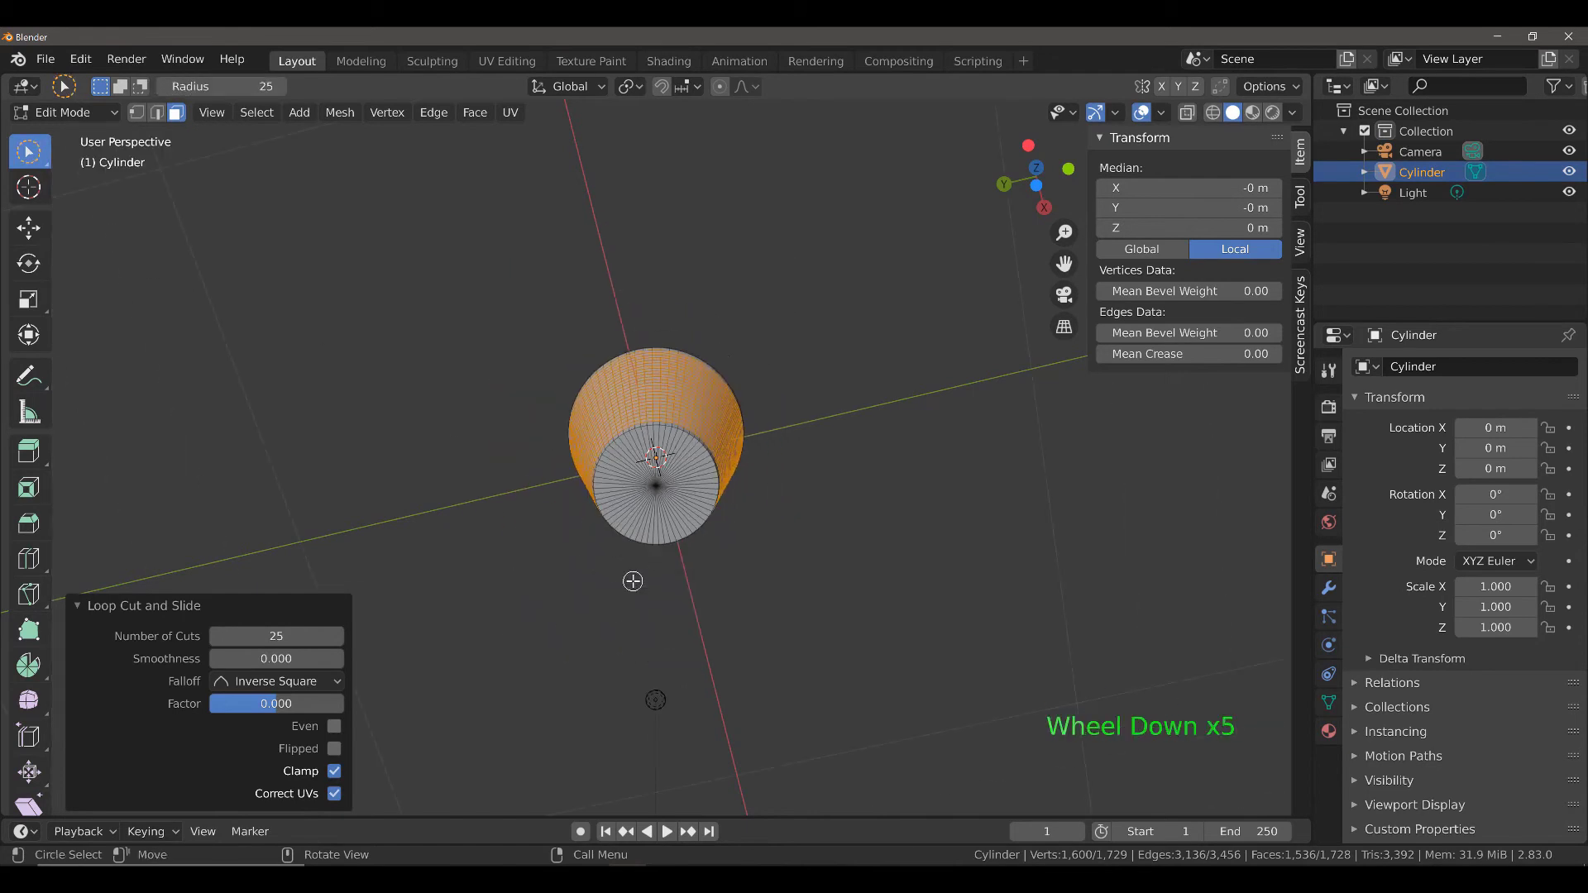
scroll(632, 578, "up", 5)
mouse_move(692, 488)
left_mouse_down()
mouse_move(616, 489)
mouse_move(584, 552)
mouse_move(626, 614)
mouse_move(683, 633)
mouse_move(737, 589)
mouse_move(714, 486)
left_mouse_up()
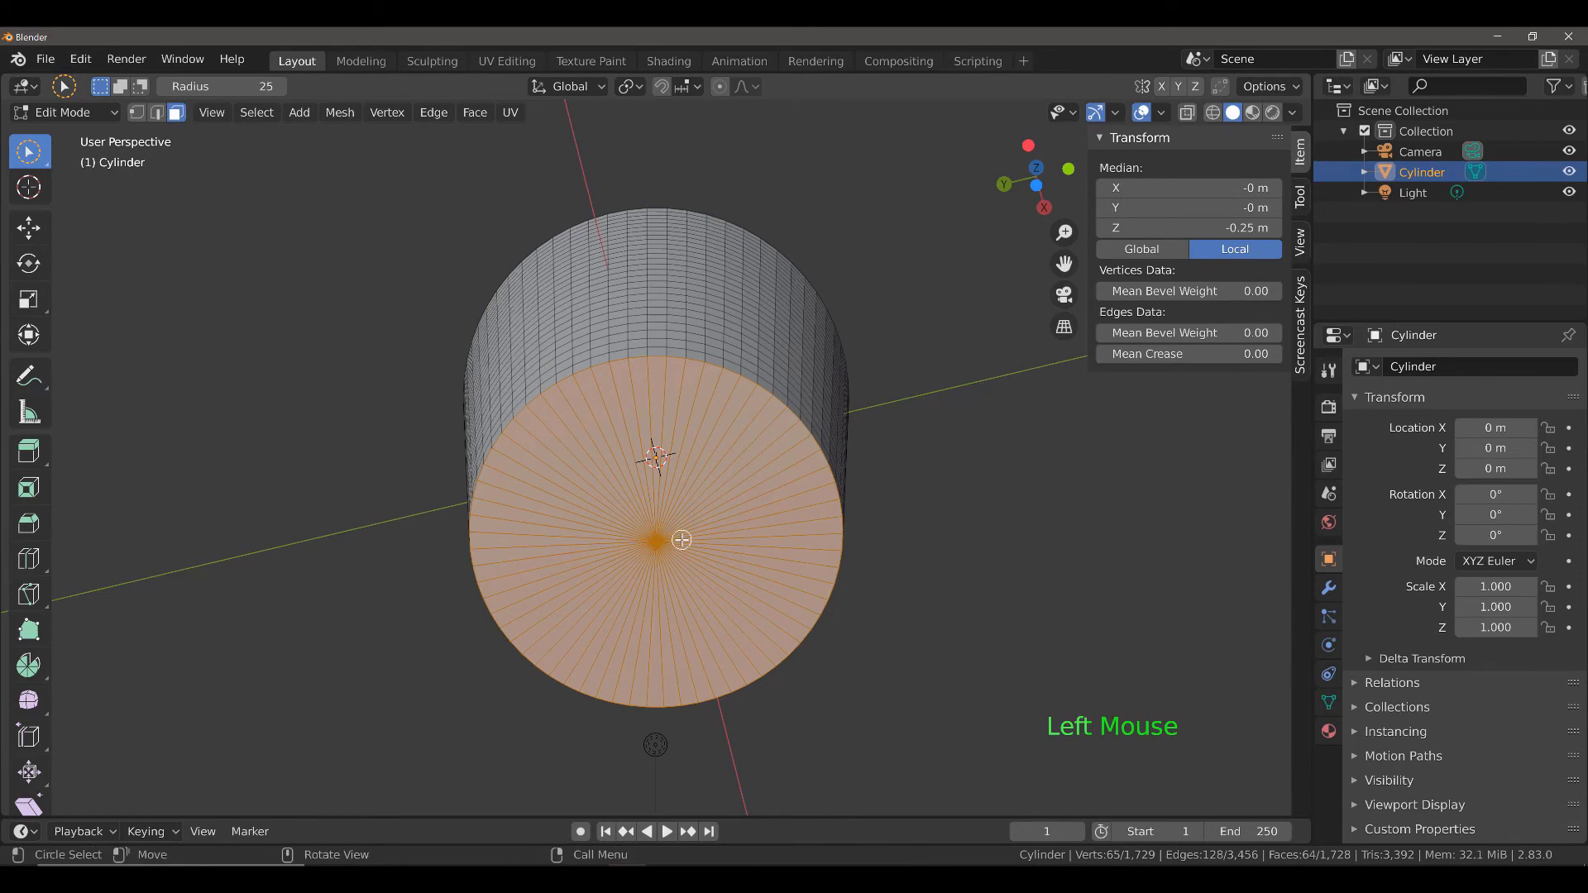
left_click_drag(28, 151, 120, 195)
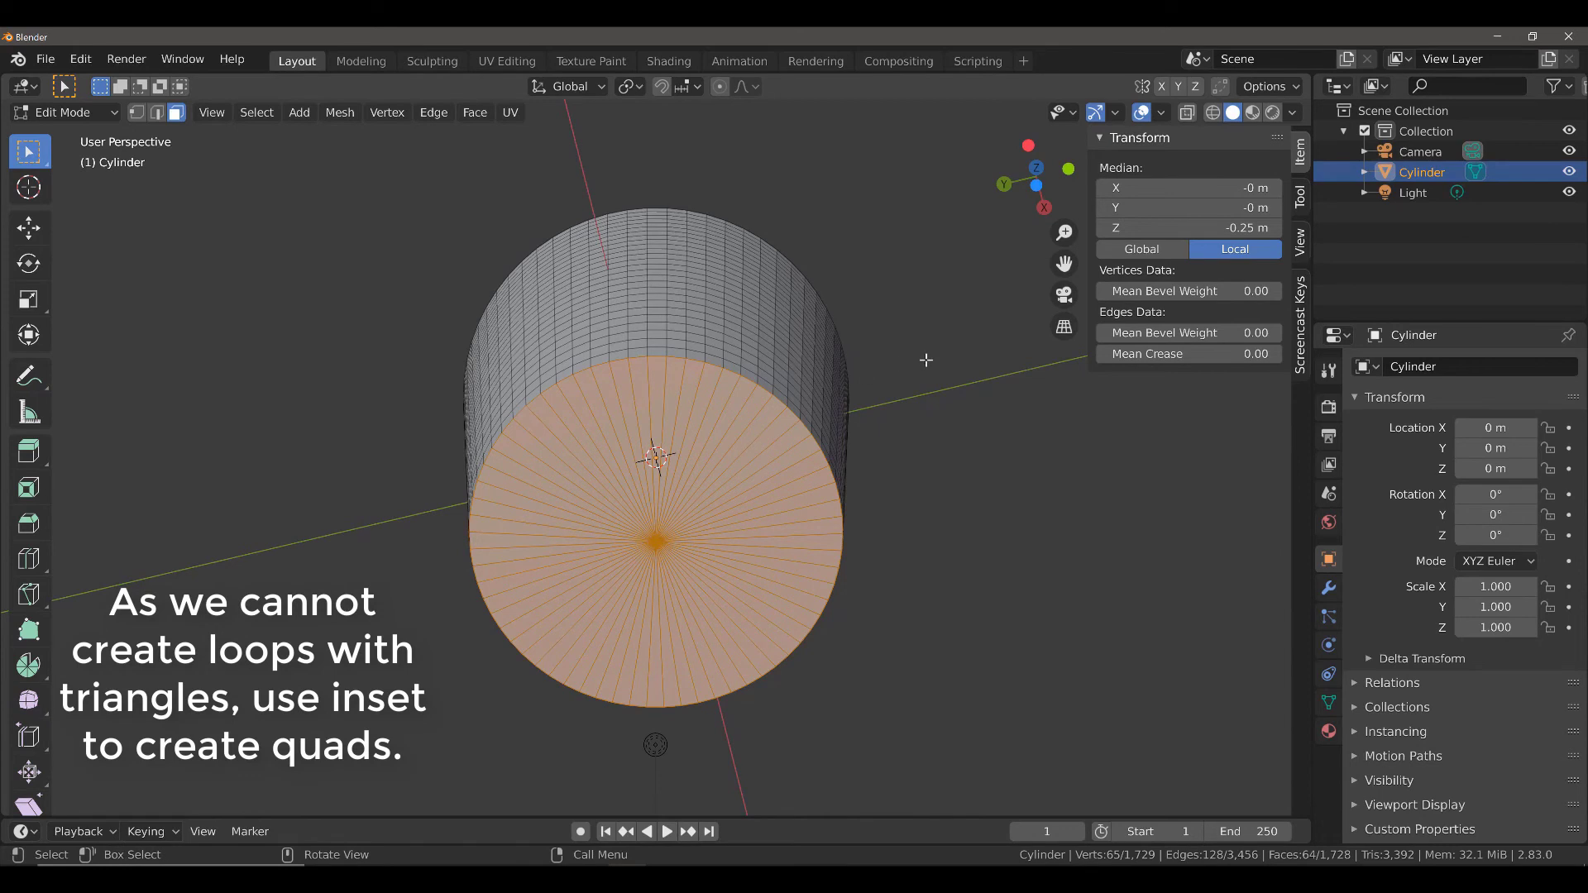
Inset the selected bottom cap faces by 0.1456 m.
key("i")
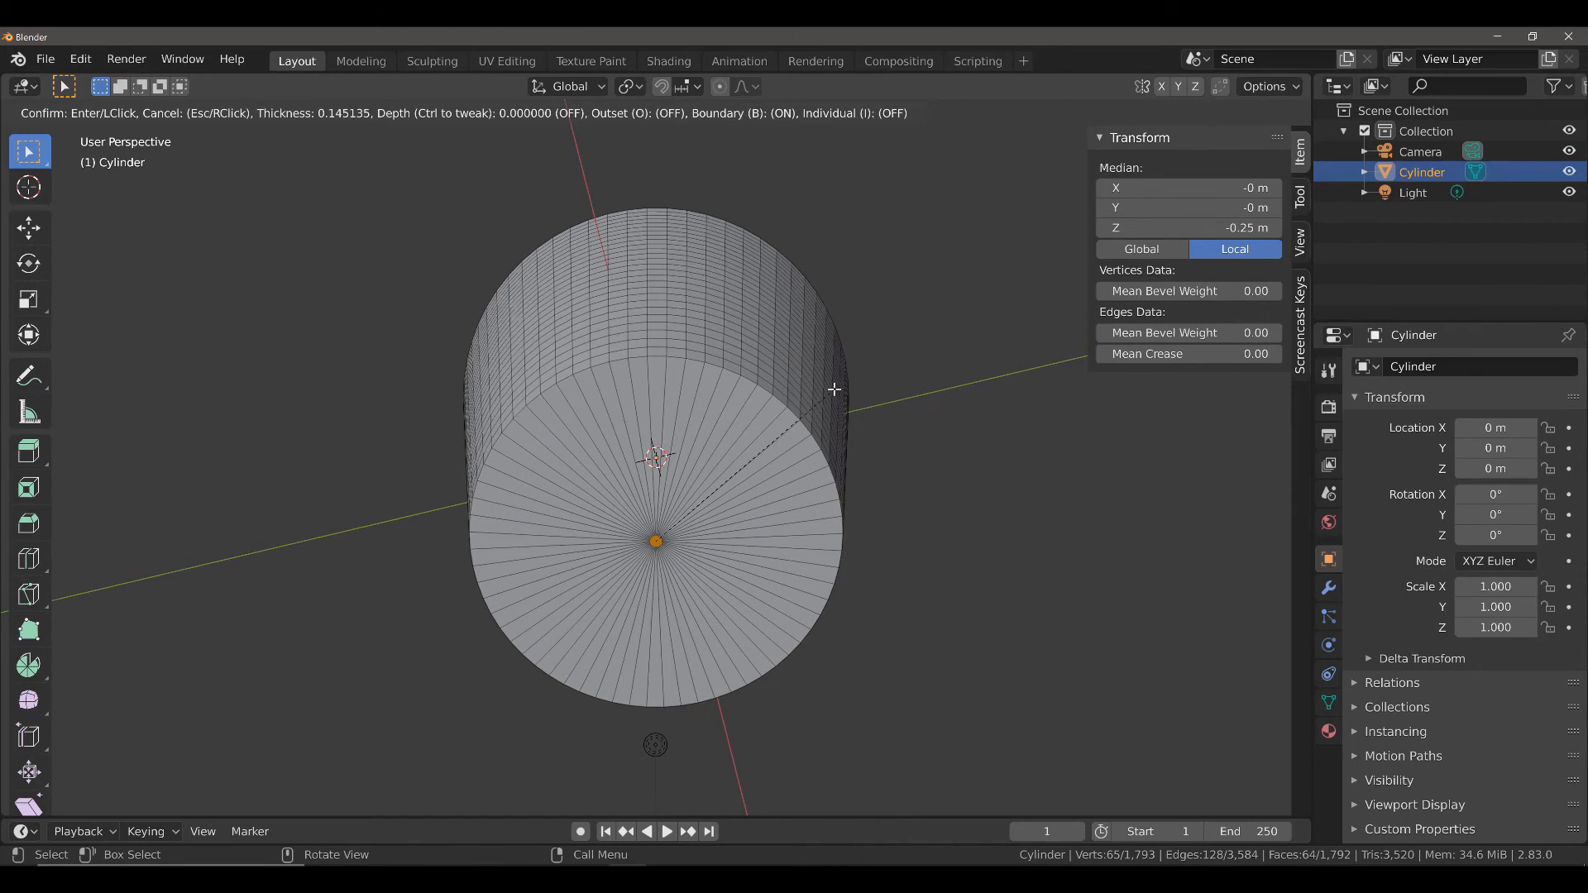
left_click(834, 389)
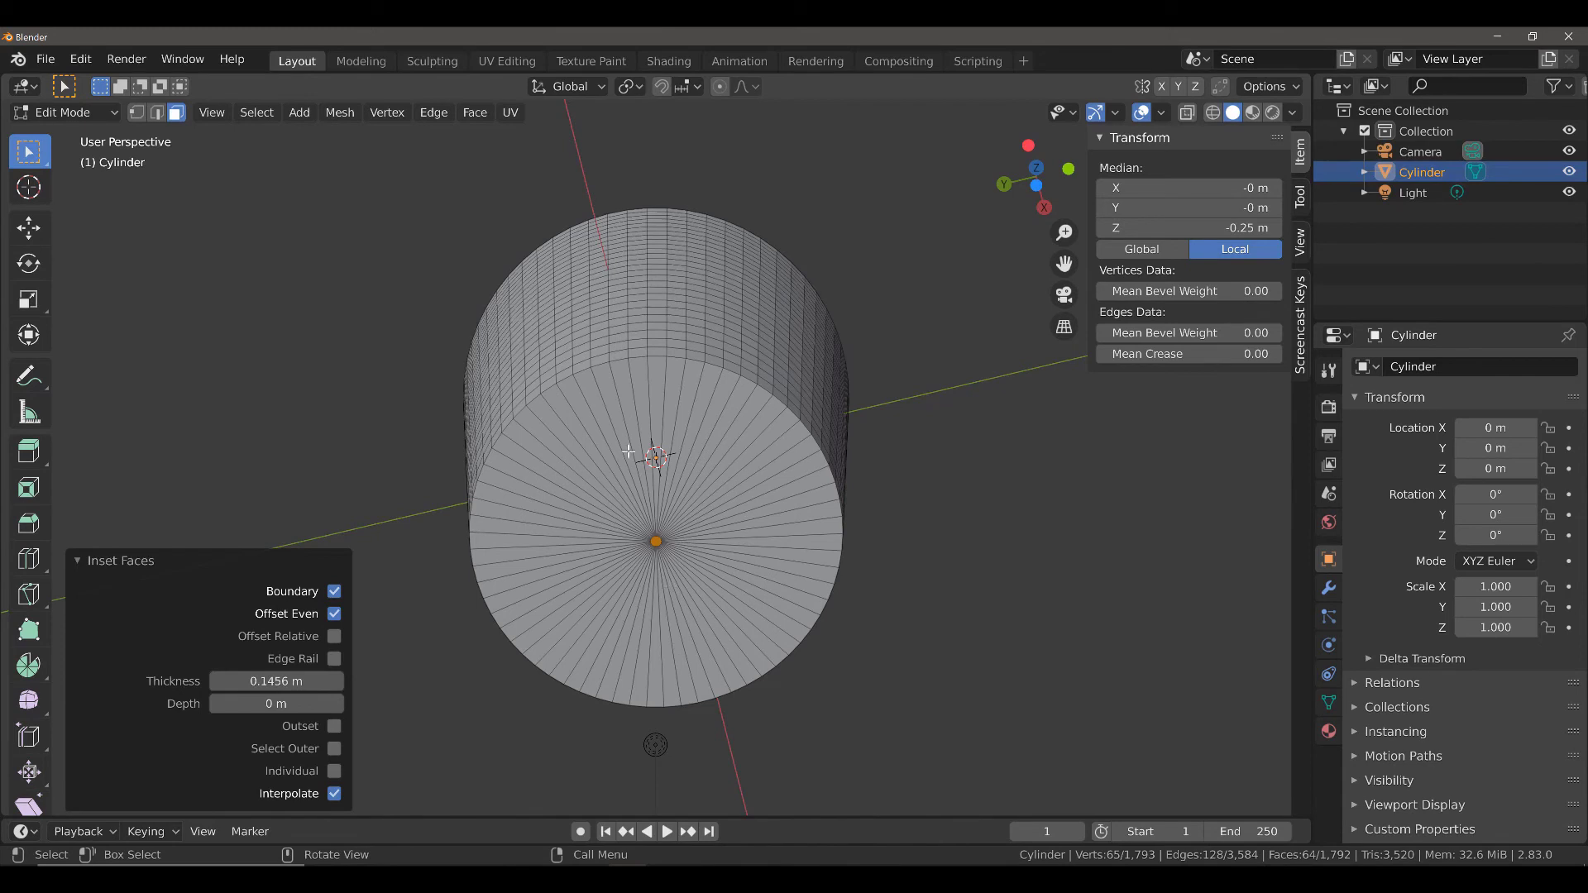
Cut 19 concentric, unslid edge loops into the inset bottom cap.
key("ctrl+r")
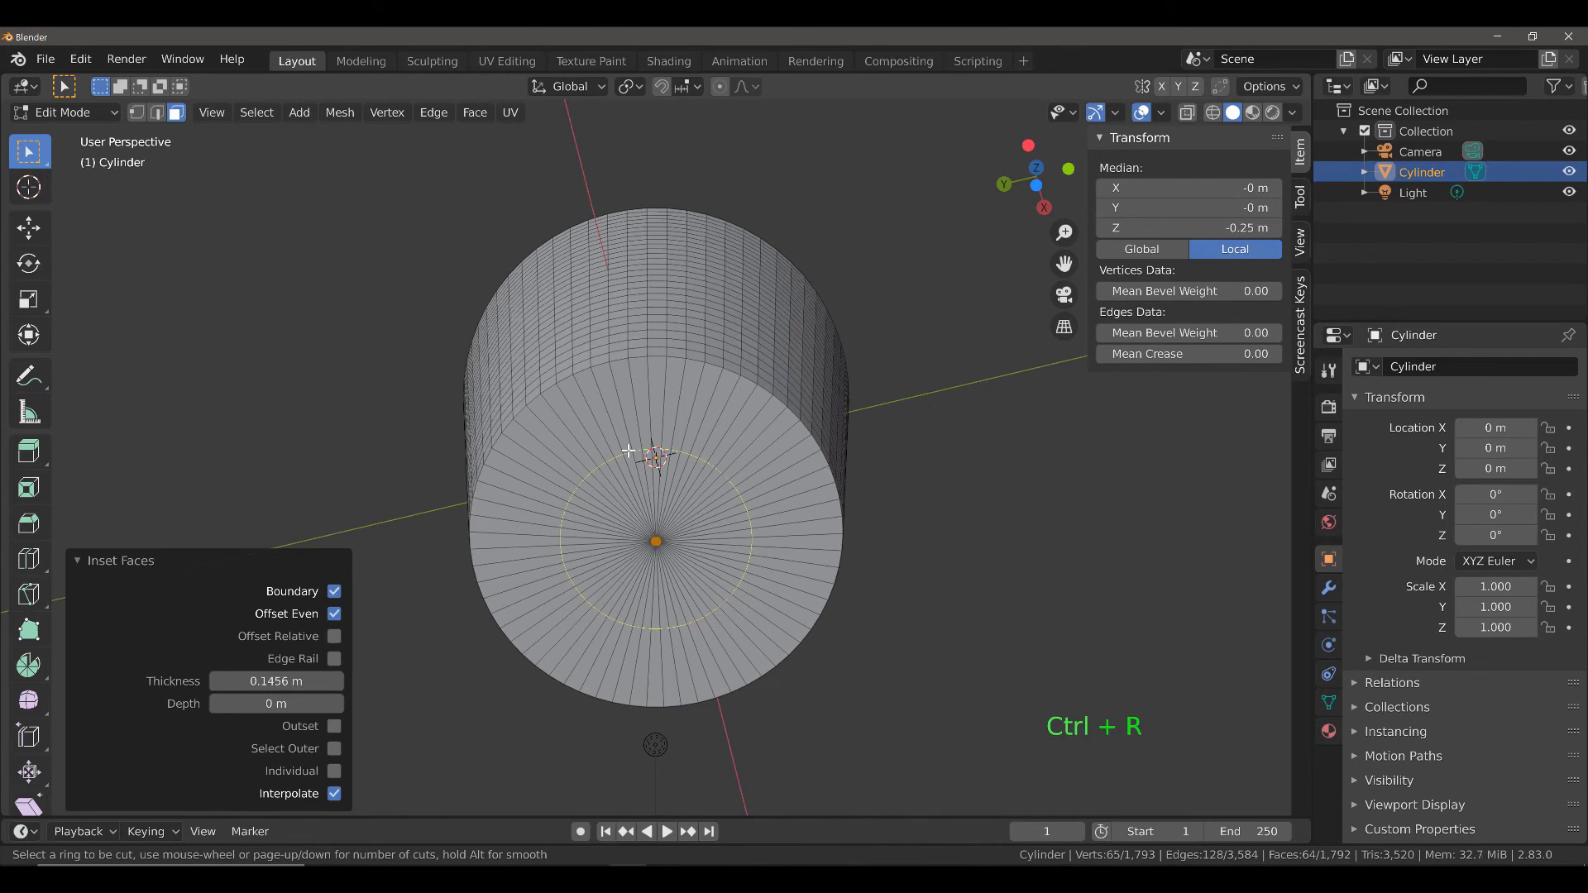
scroll(629, 450, "up", 9)
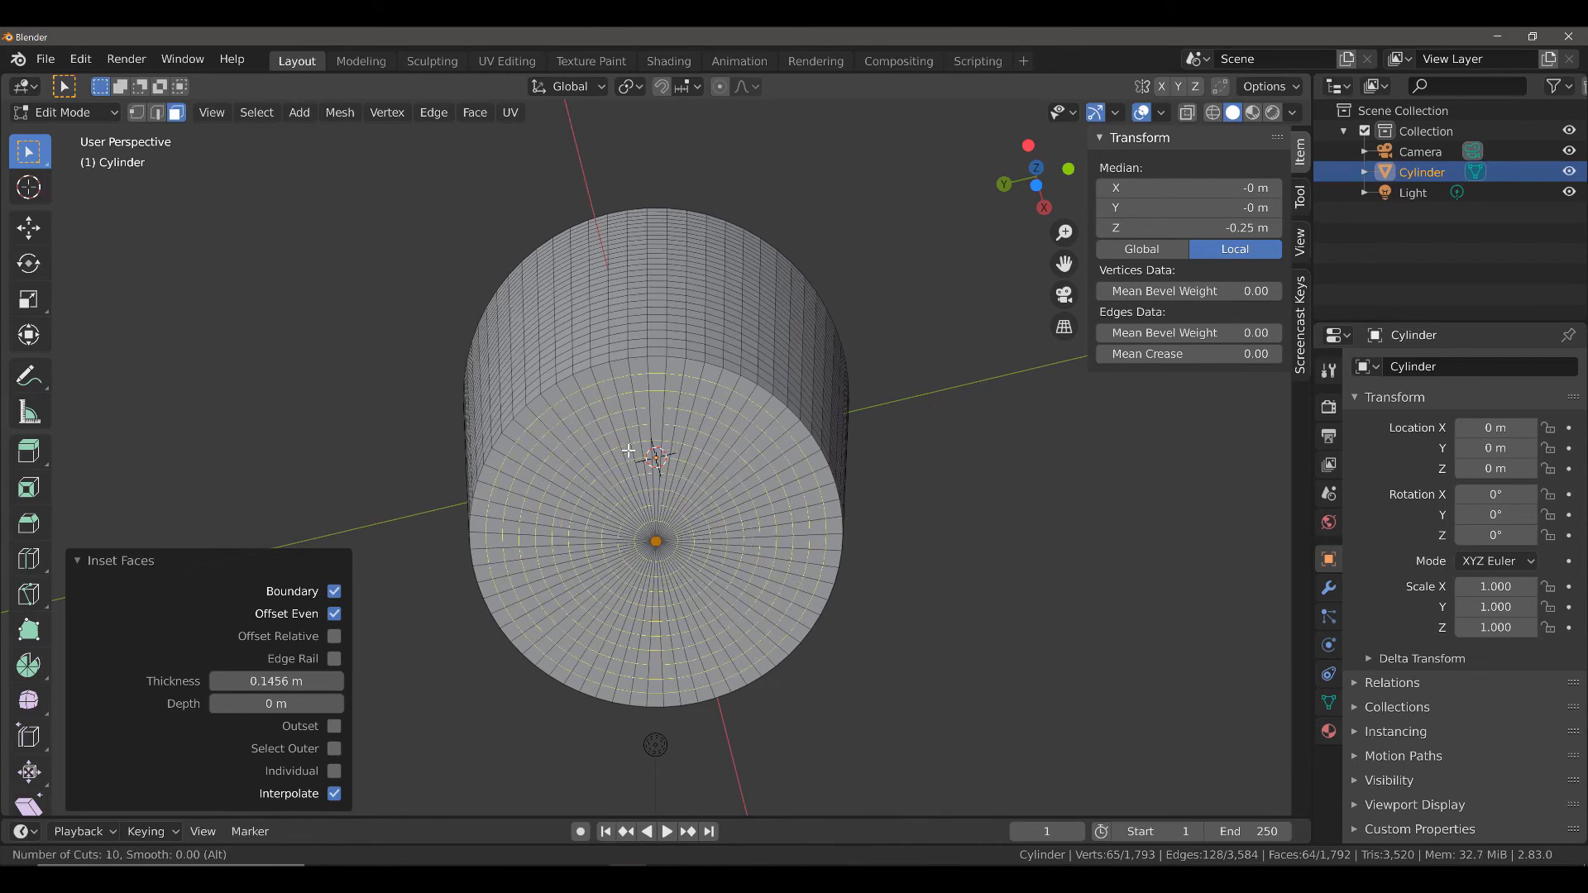
scroll(629, 451, "up", 8)
scroll(629, 451, "up", 1)
scroll(628, 451, "down", 1)
scroll(628, 451, "up", 1)
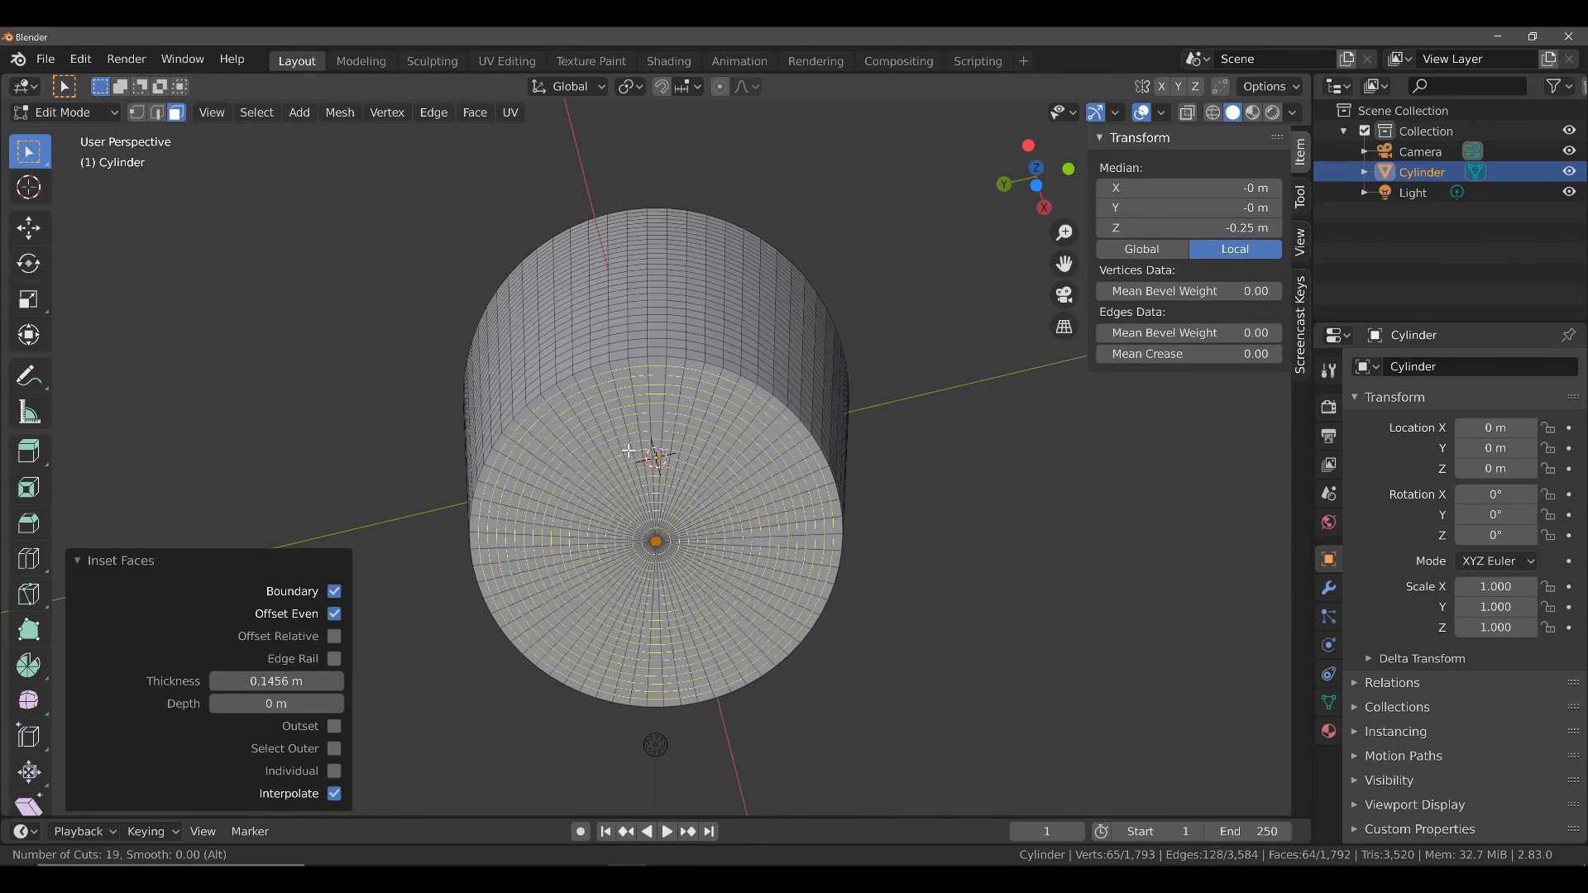
left_click(642, 455)
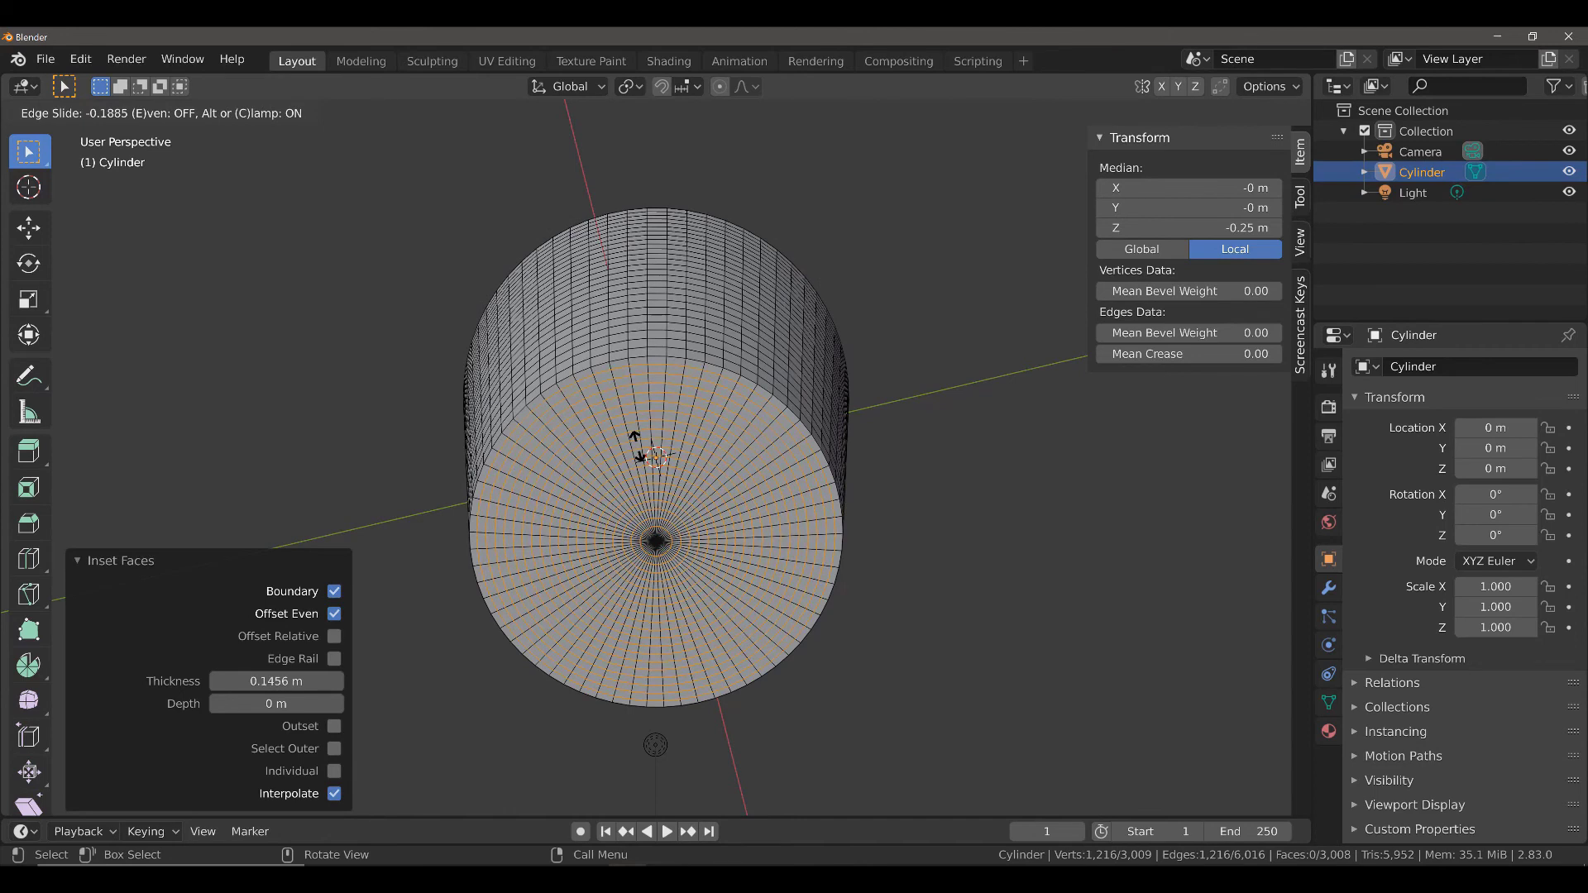
right_click(637, 451)
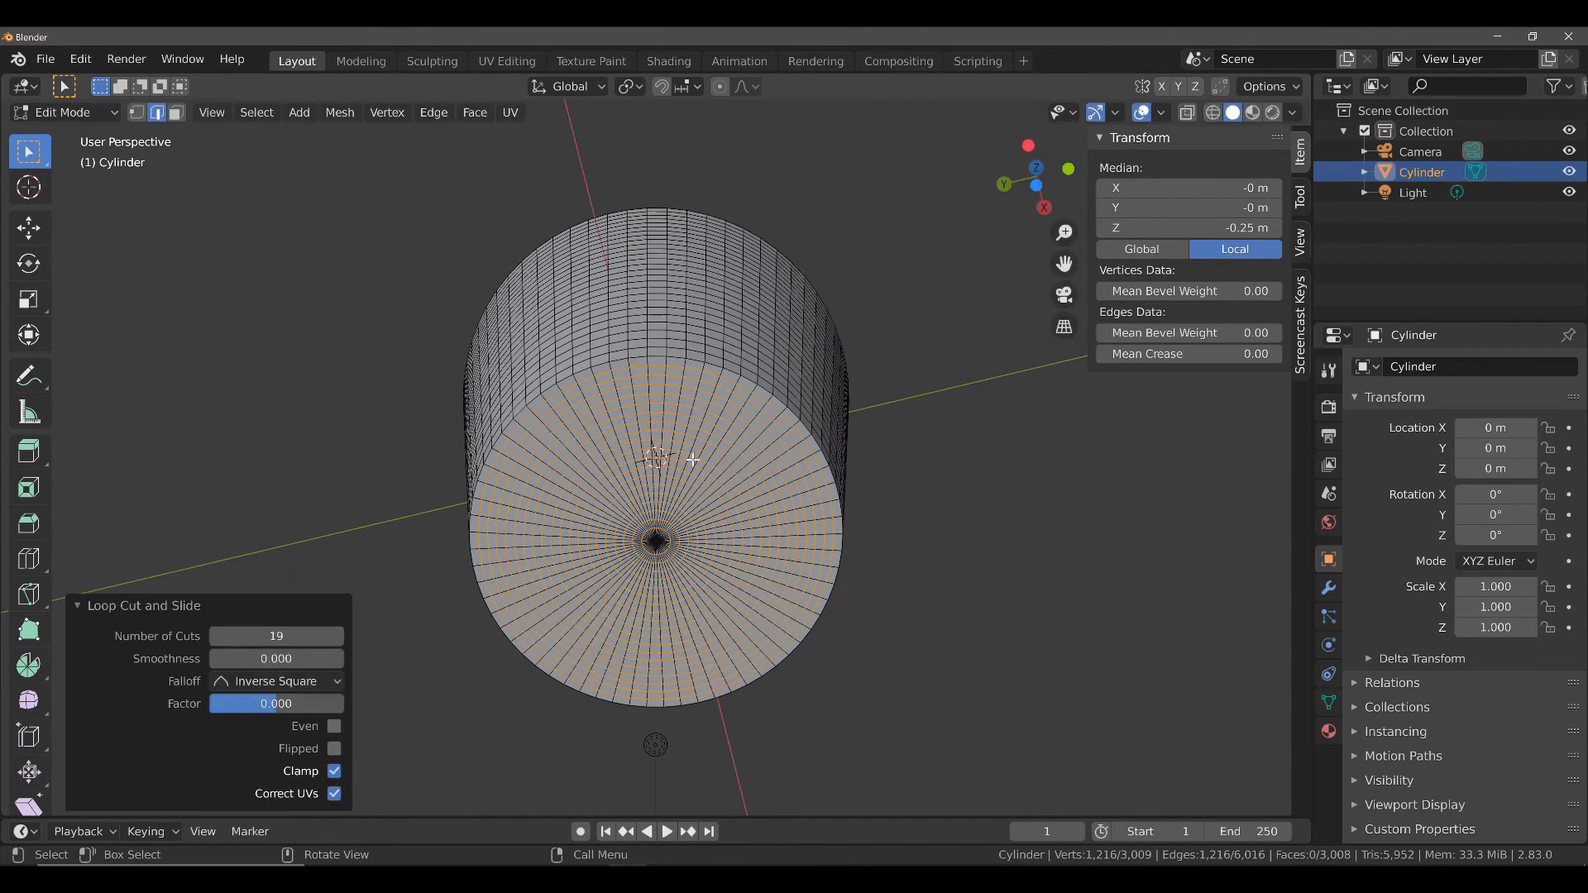
middle_click_drag(764, 290, 722, 399)
scroll(722, 399, "down", 2)
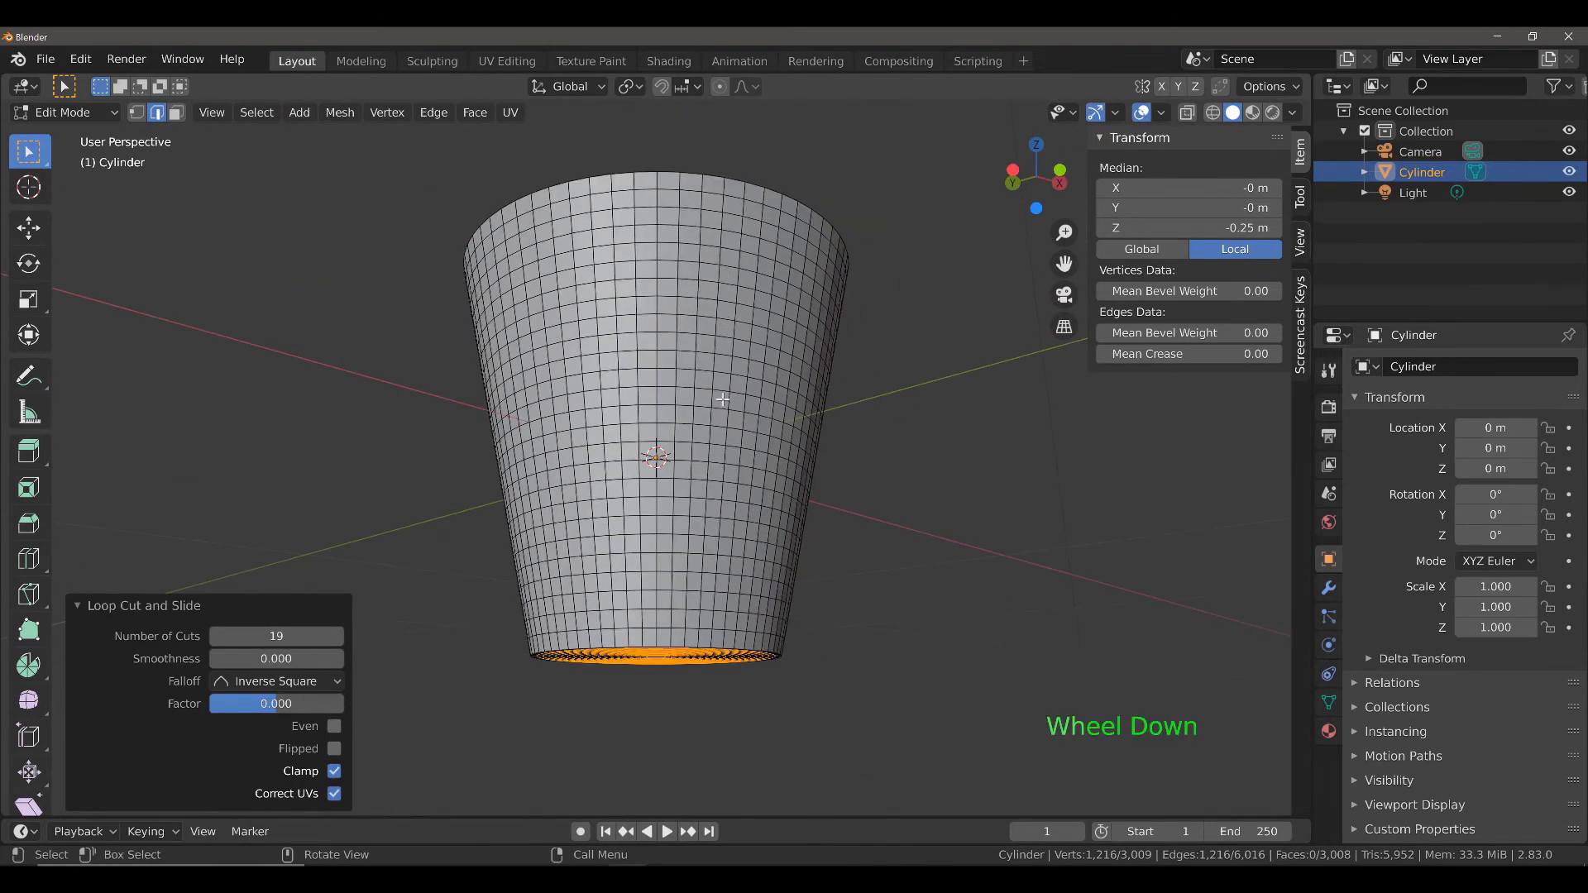
key("a")
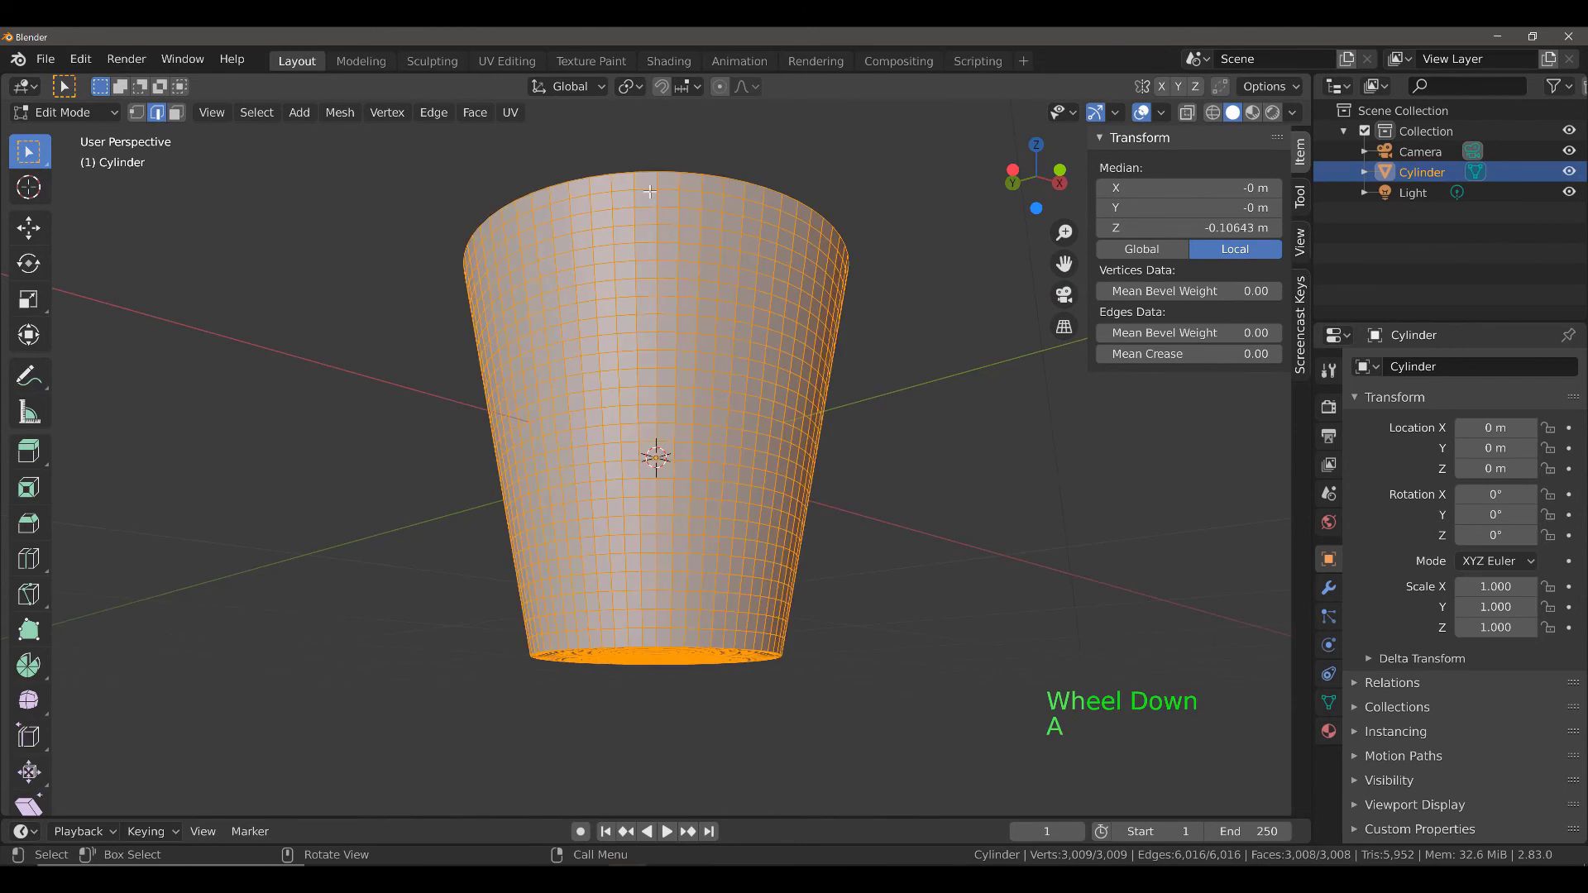
left_click(468, 120)
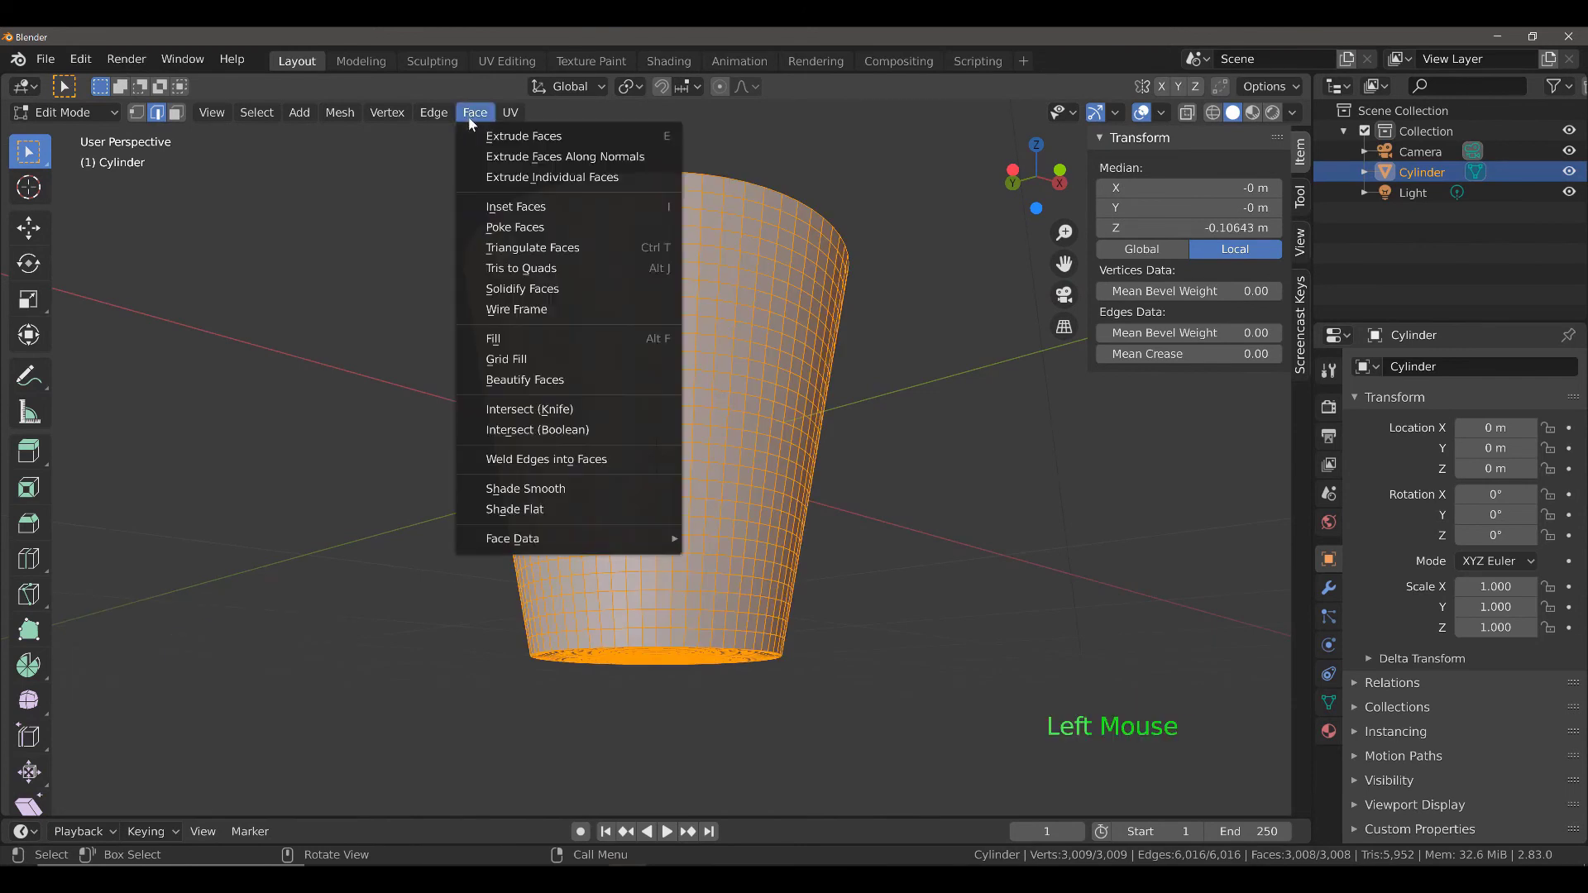
left_click(551, 309)
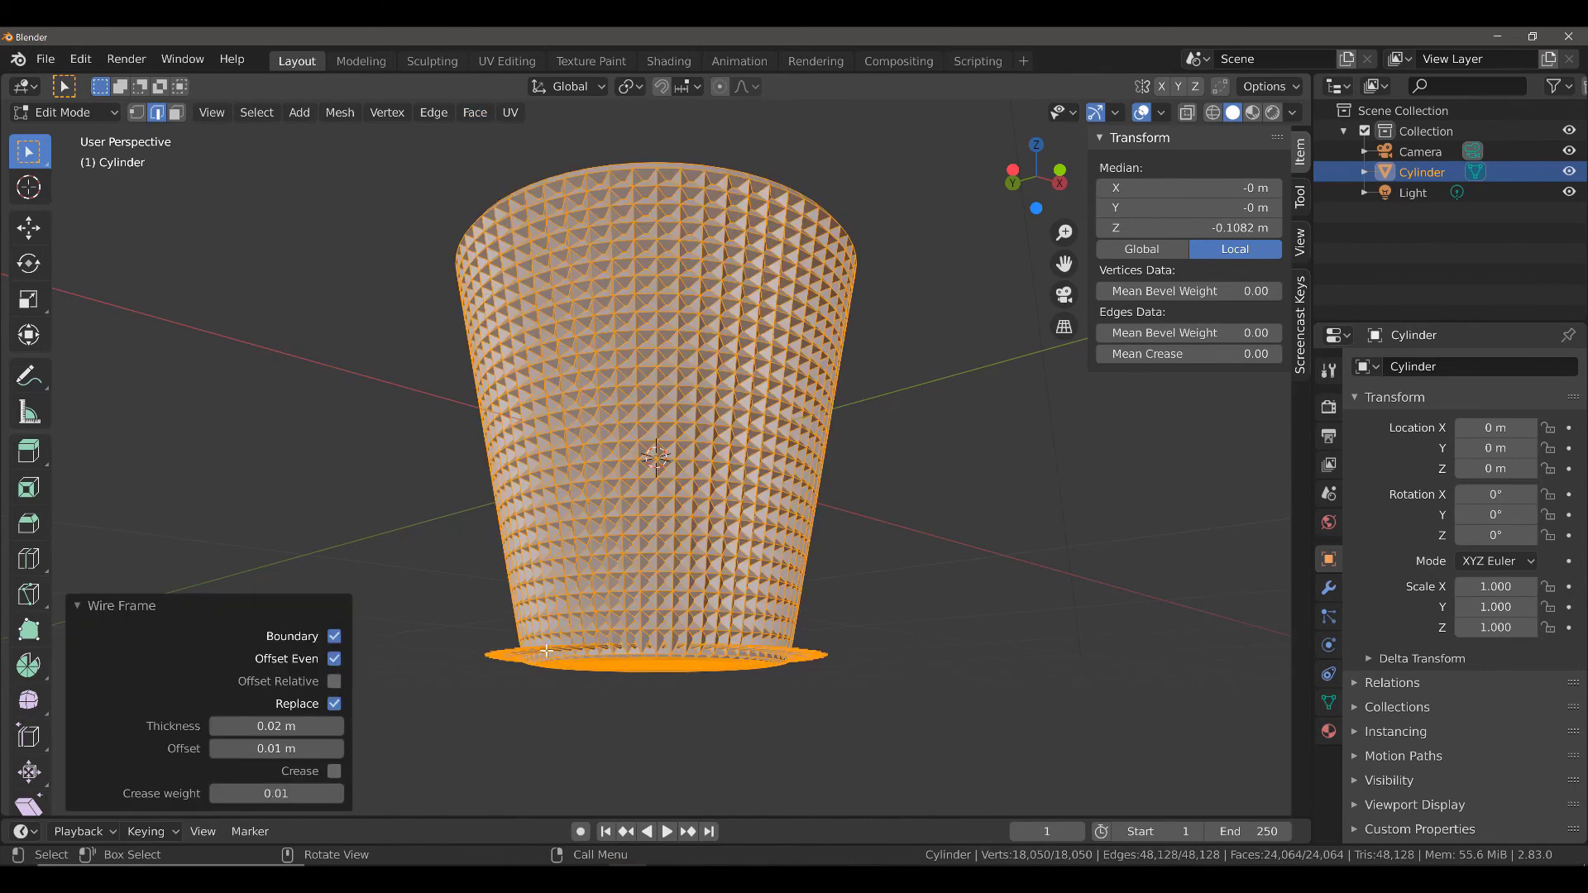
middle_click_drag(707, 533, 776, 486)
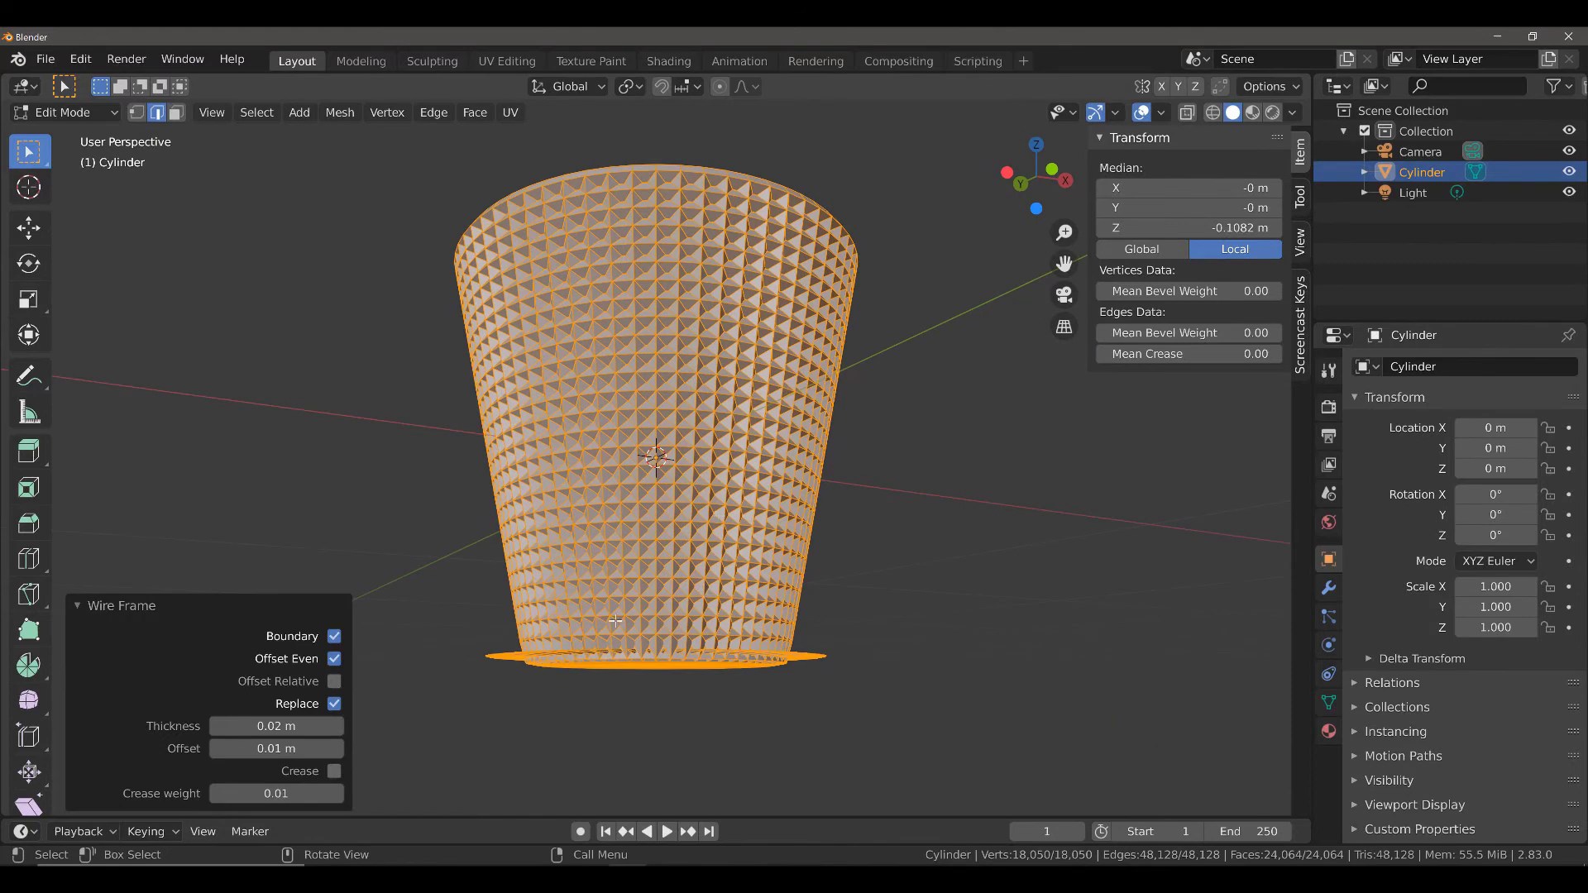
middle_click_drag(616, 621, 967, 609)
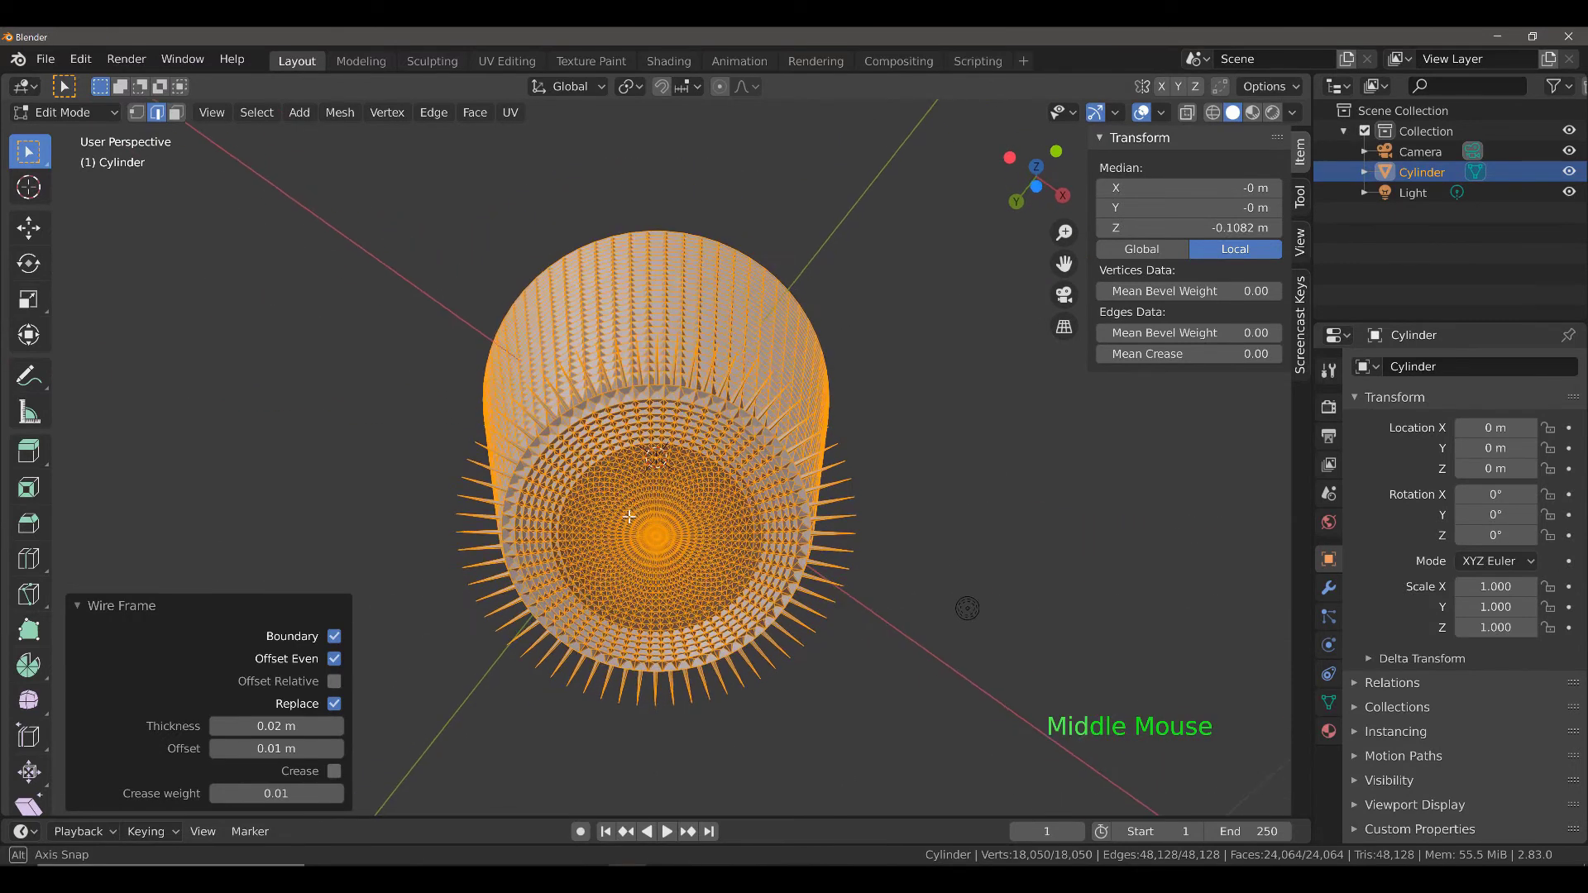
middle_click_drag(629, 516, 644, 684)
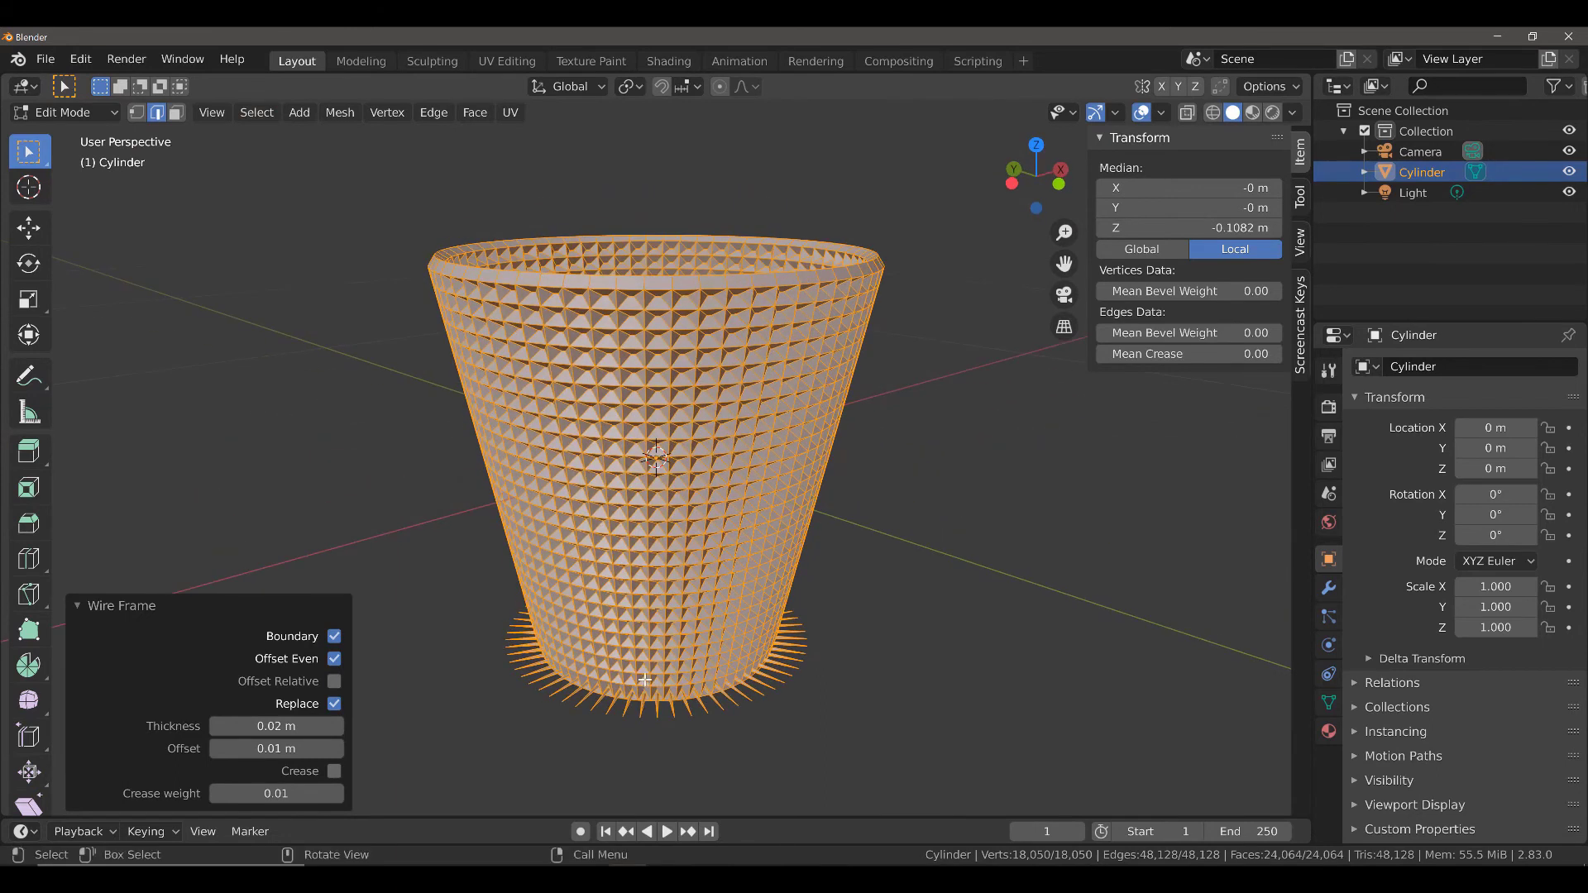
key("ctrl")
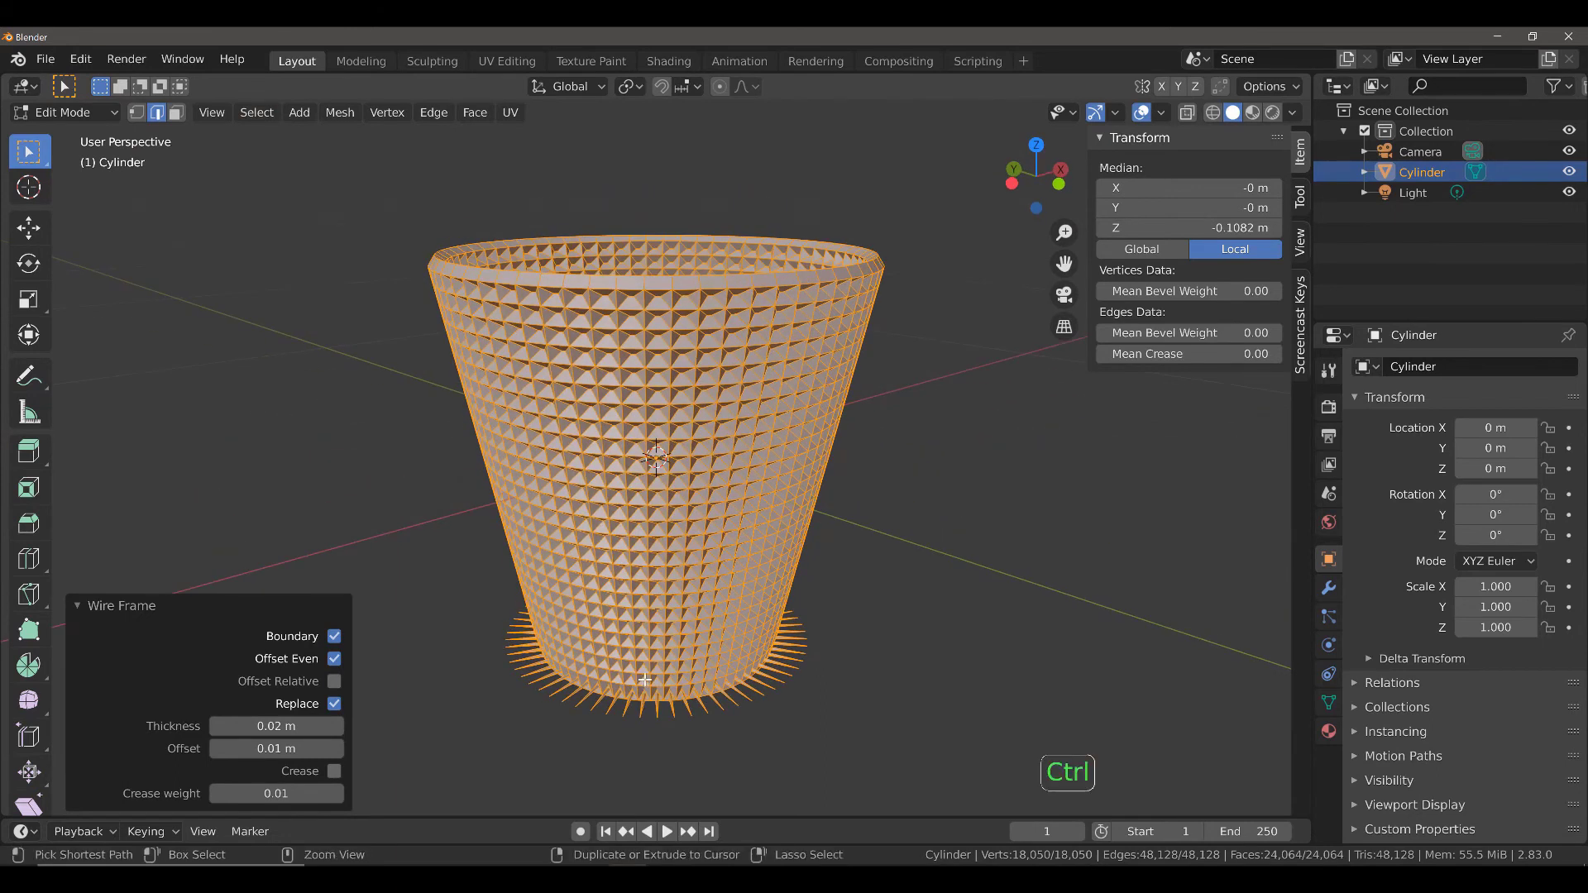
key("ctrl+z")
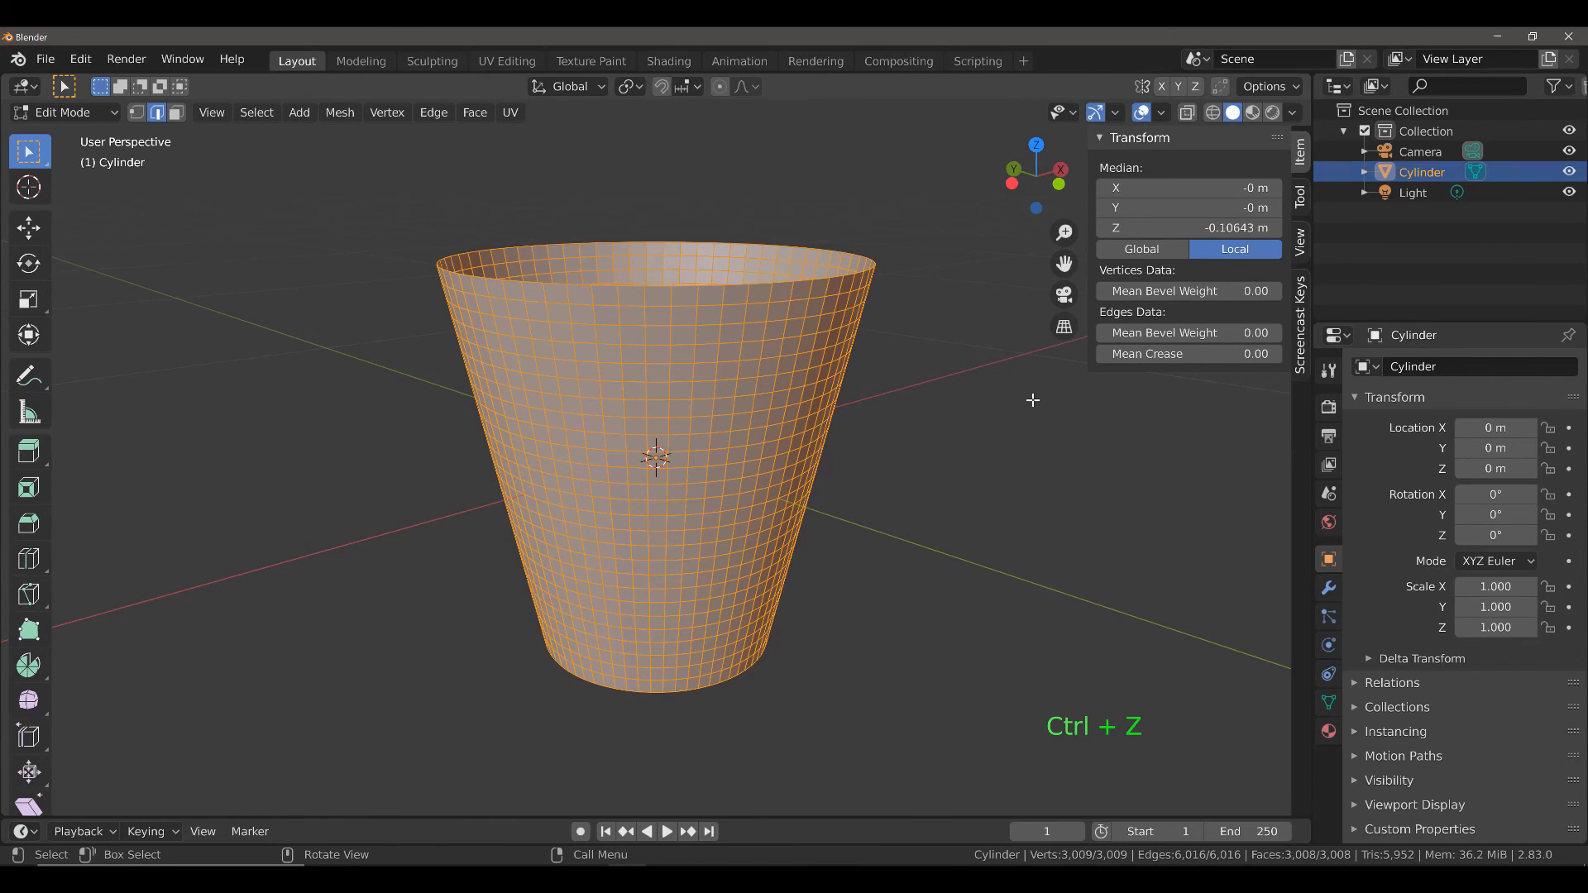
key("Tab")
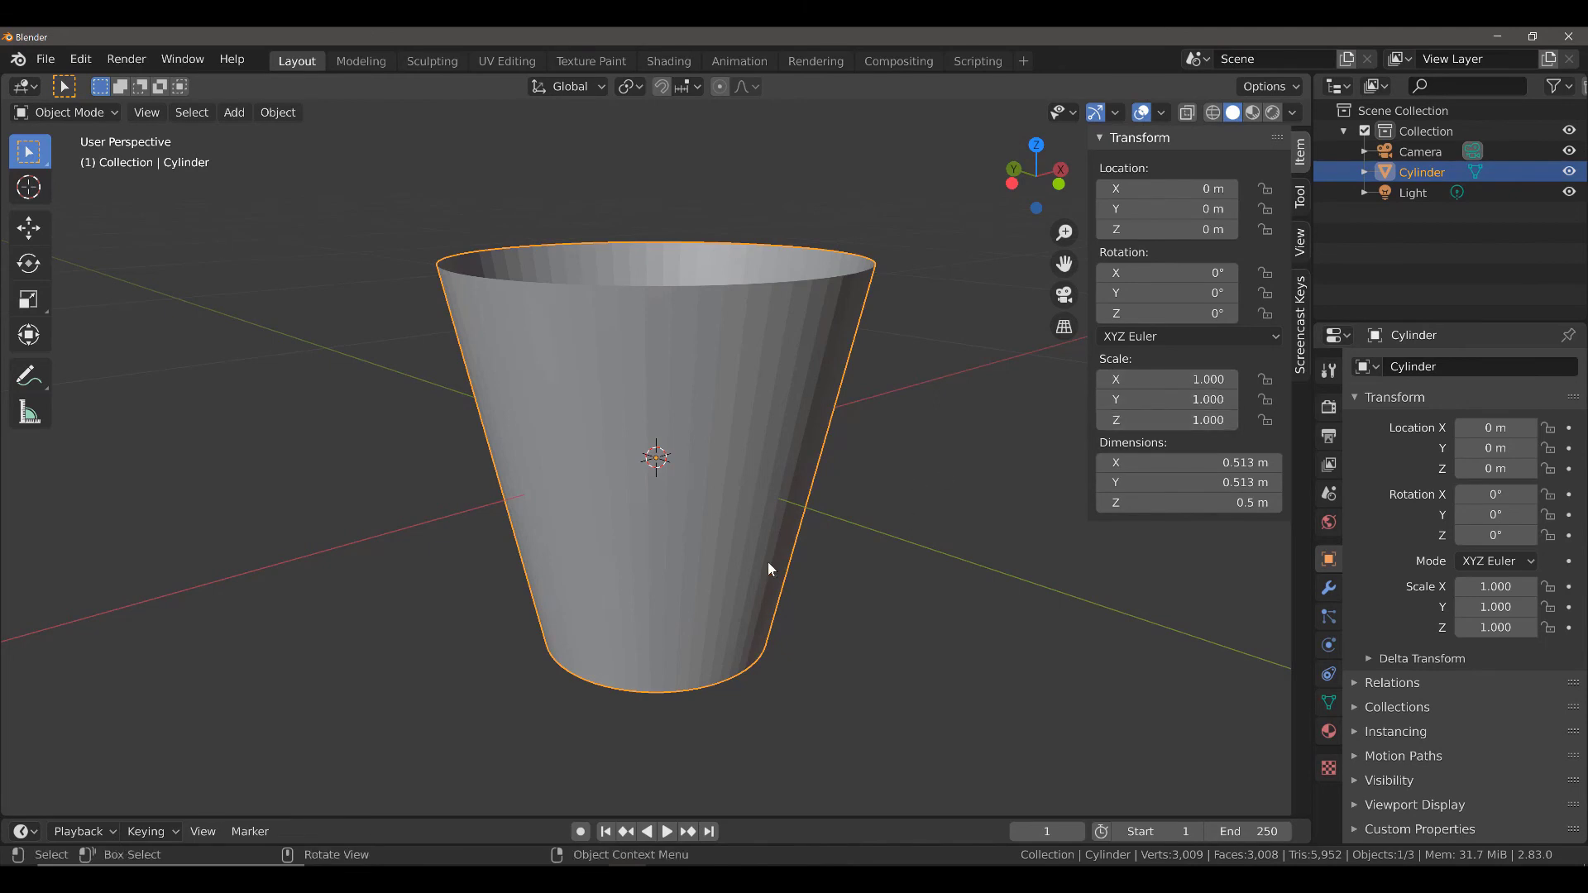
key("Tab")
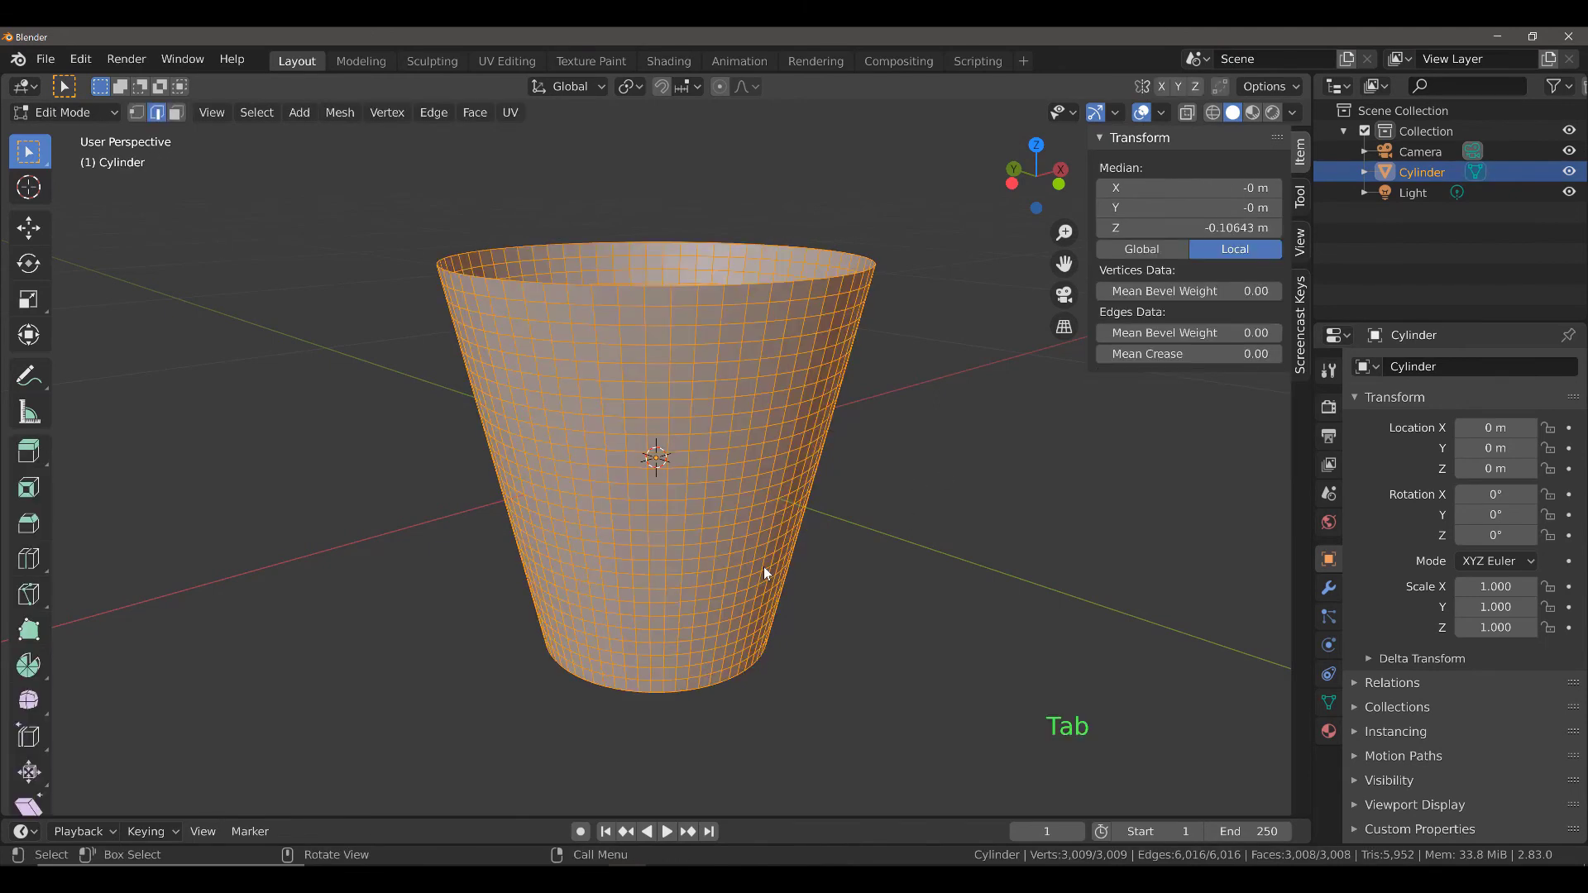
left_click(475, 115)
left_click(536, 311)
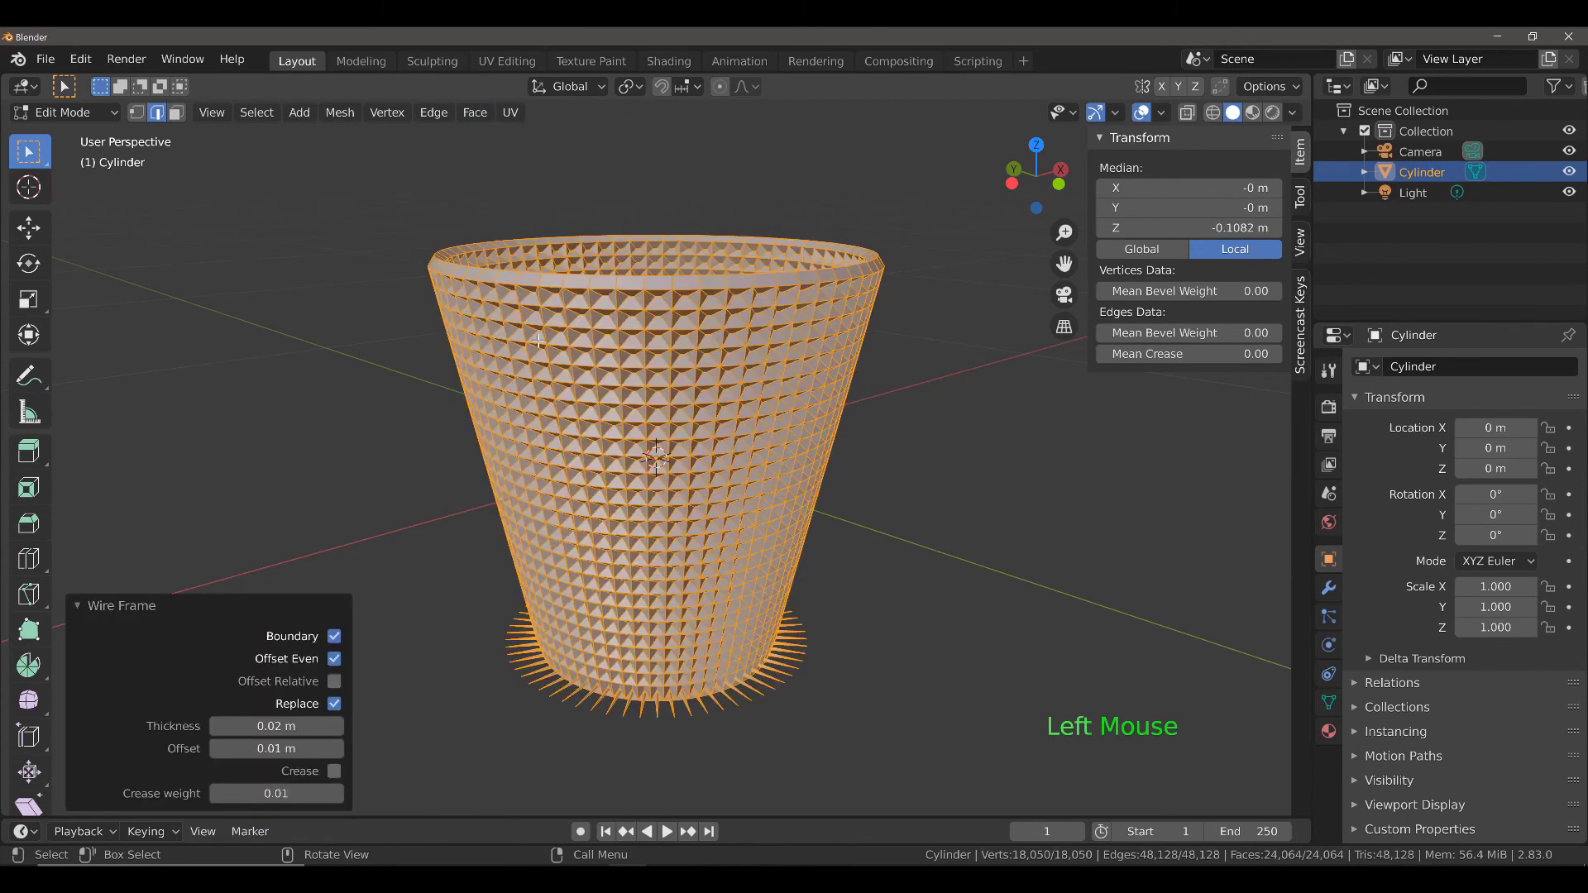
Lower the Wire Frame thickness step by step to 0.005 m.
mouse_move(461, 670)
middle_mouse_down()
mouse_move(473, 650)
mouse_move(439, 650)
middle_mouse_up()
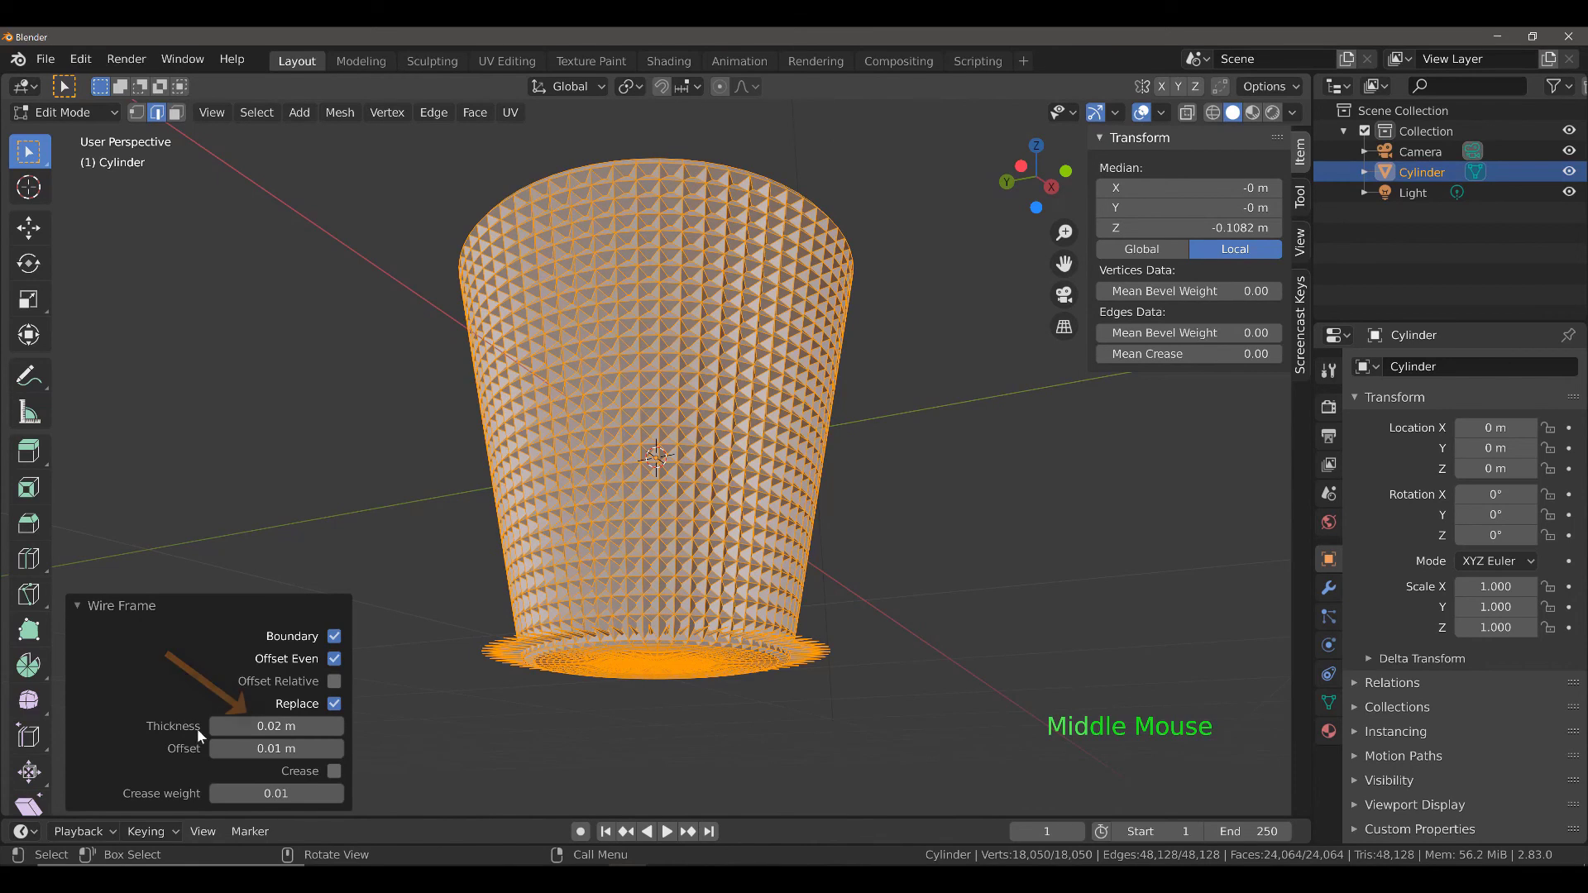
left_click(216, 725)
left_click(216, 725)
triple_click(215, 726)
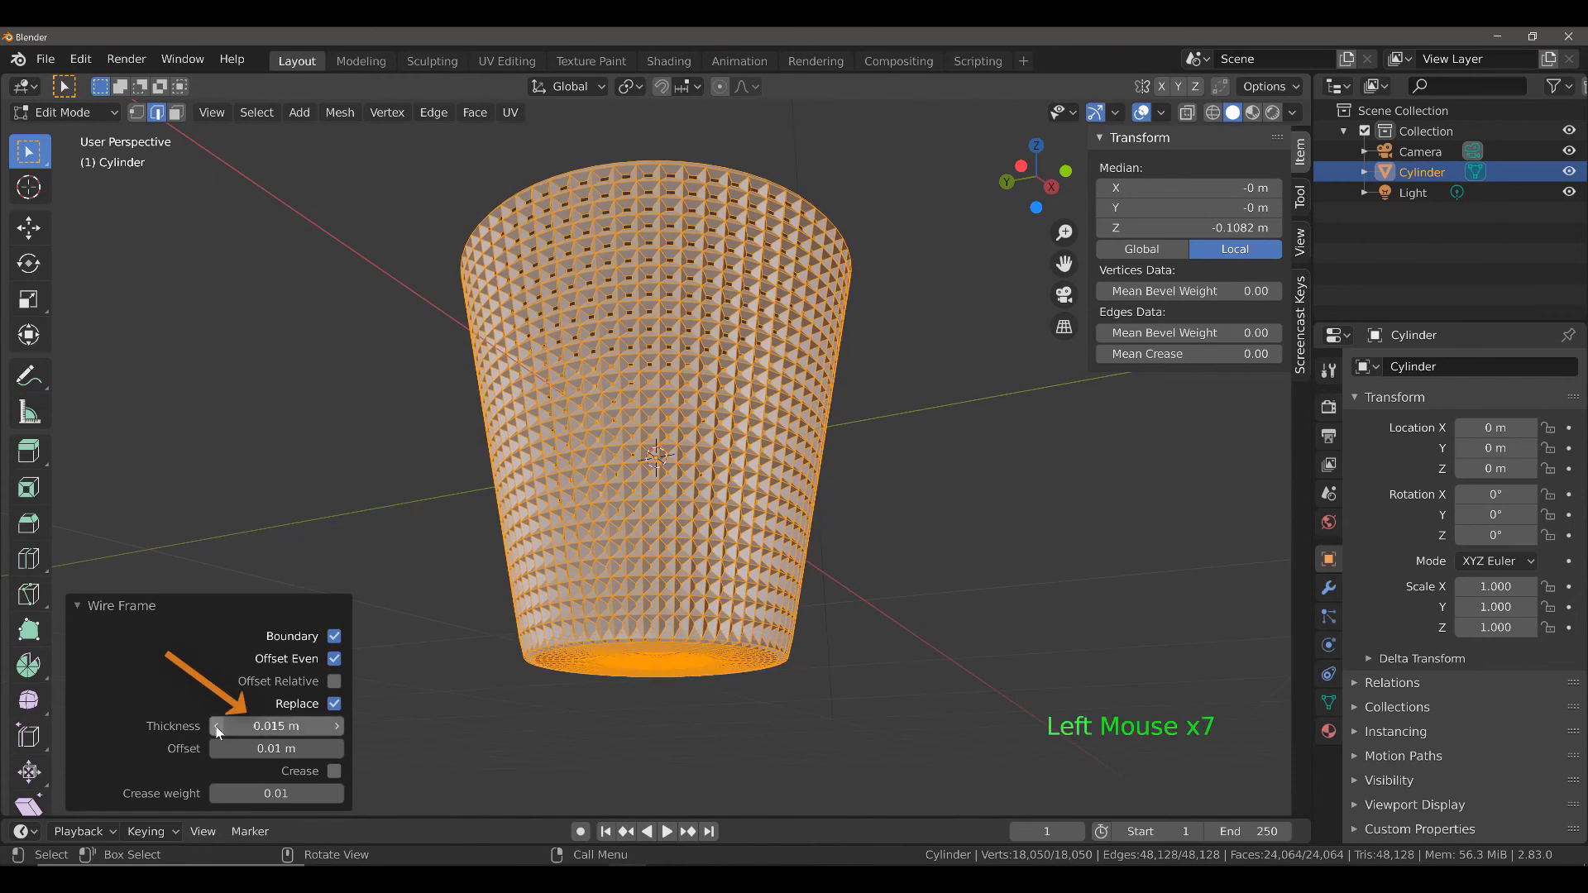
double_click(216, 725)
left_click(216, 725)
triple_click(216, 725)
triple_click(215, 725)
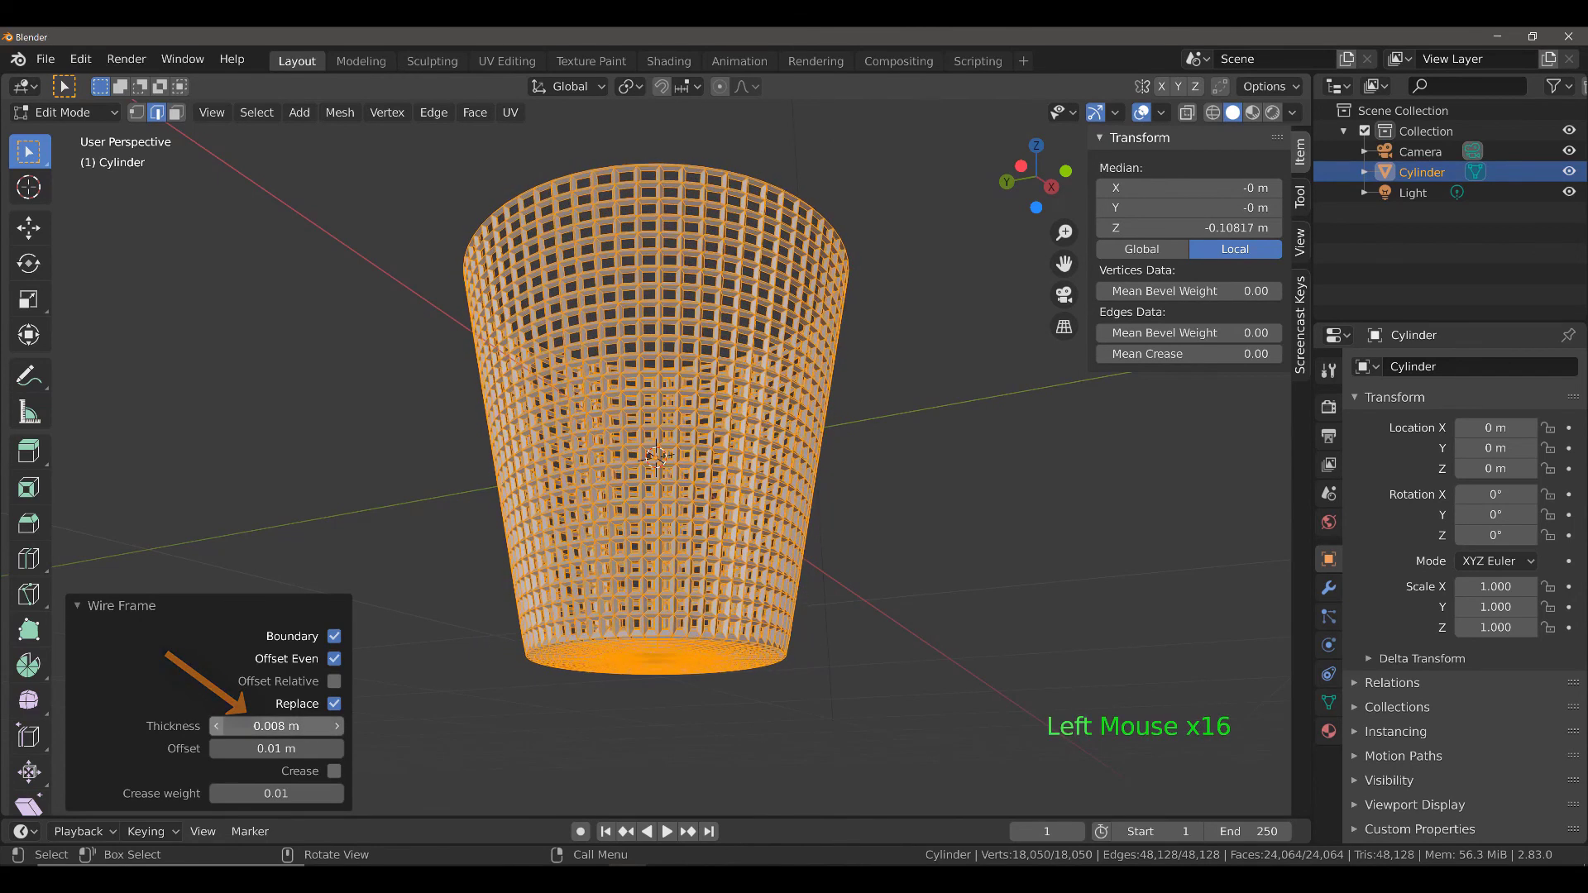
triple_click(216, 726)
left_click(216, 725)
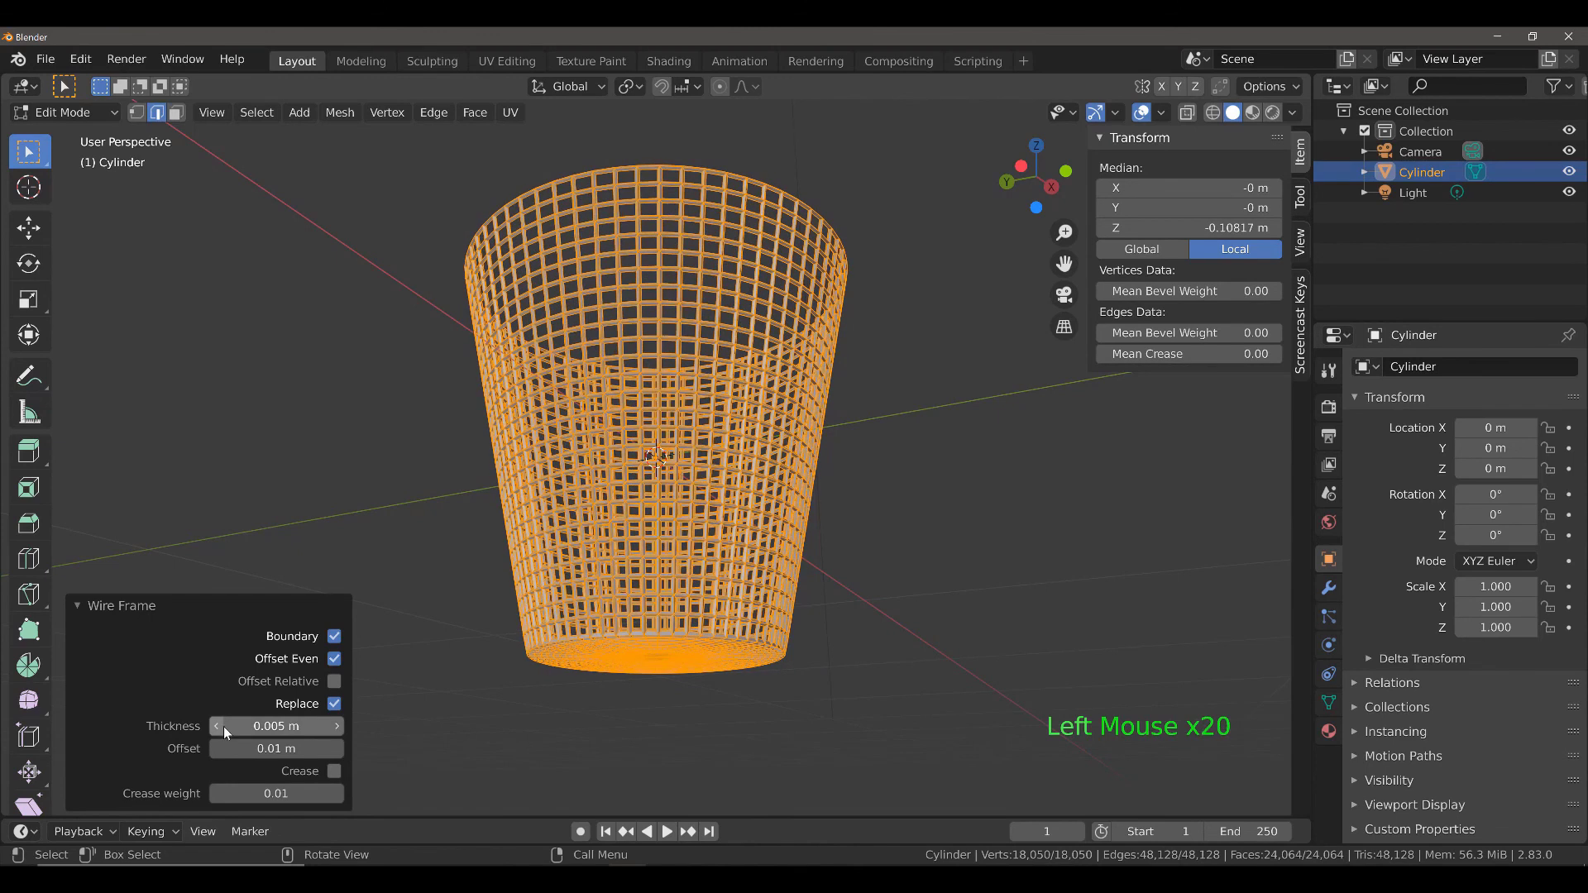
Orbit and zoom around the thinner lattice to inspect its top, bottom and sides.
middle_click_drag(936, 377, 848, 315)
scroll(773, 450, "up", 2)
scroll(773, 449, "up", 1)
middle_click_drag(773, 450, 810, 358)
scroll(758, 284, "up", 2)
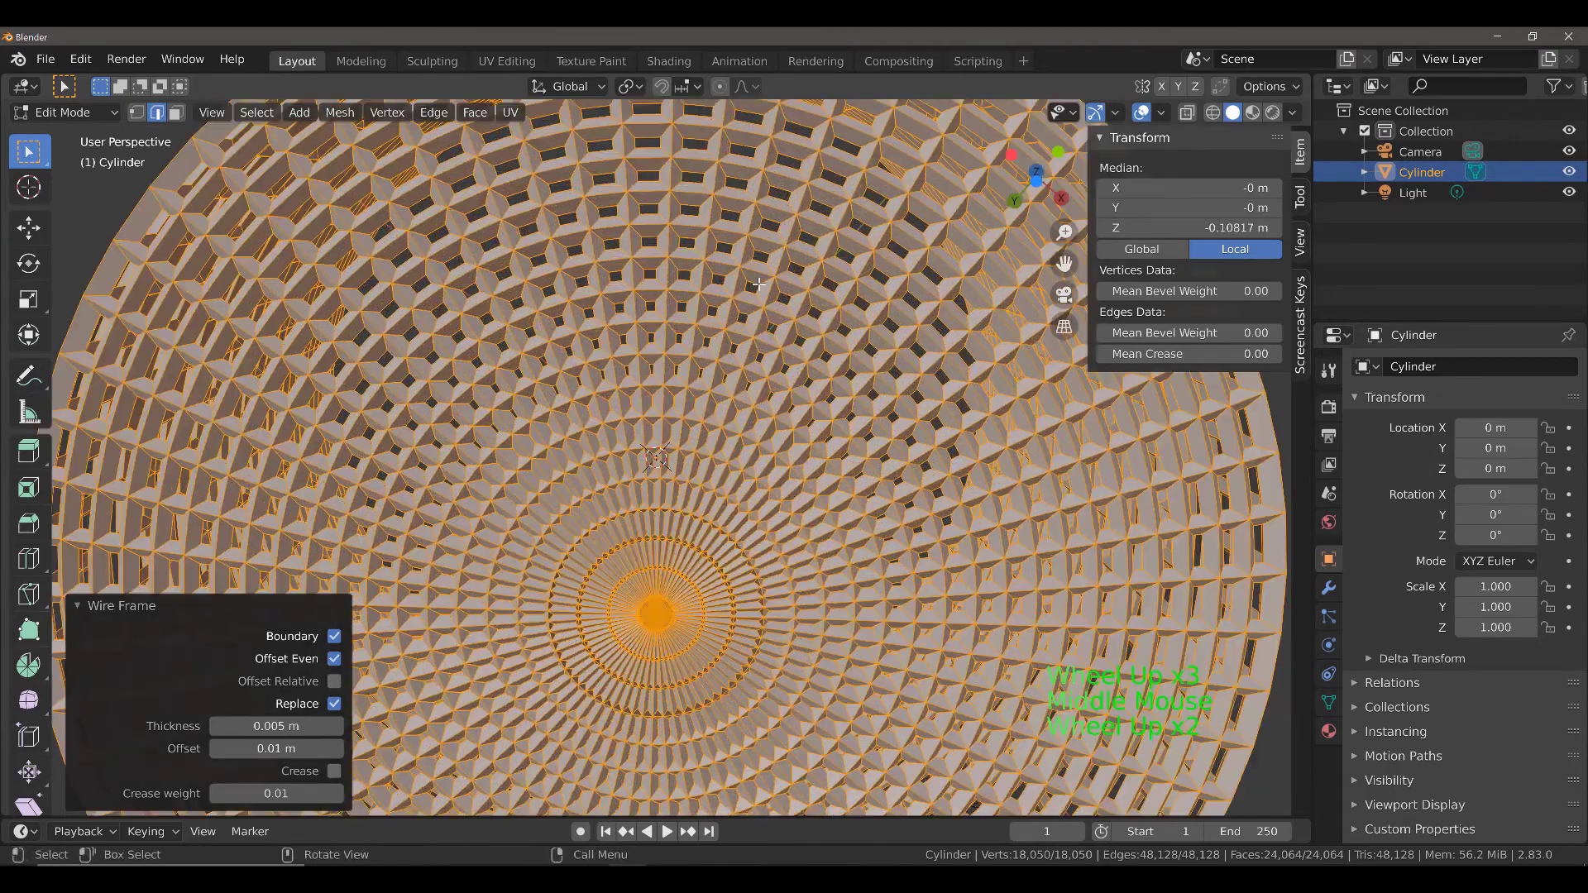
scroll(759, 285, "down", 2)
middle_click_drag(758, 284, 752, 308)
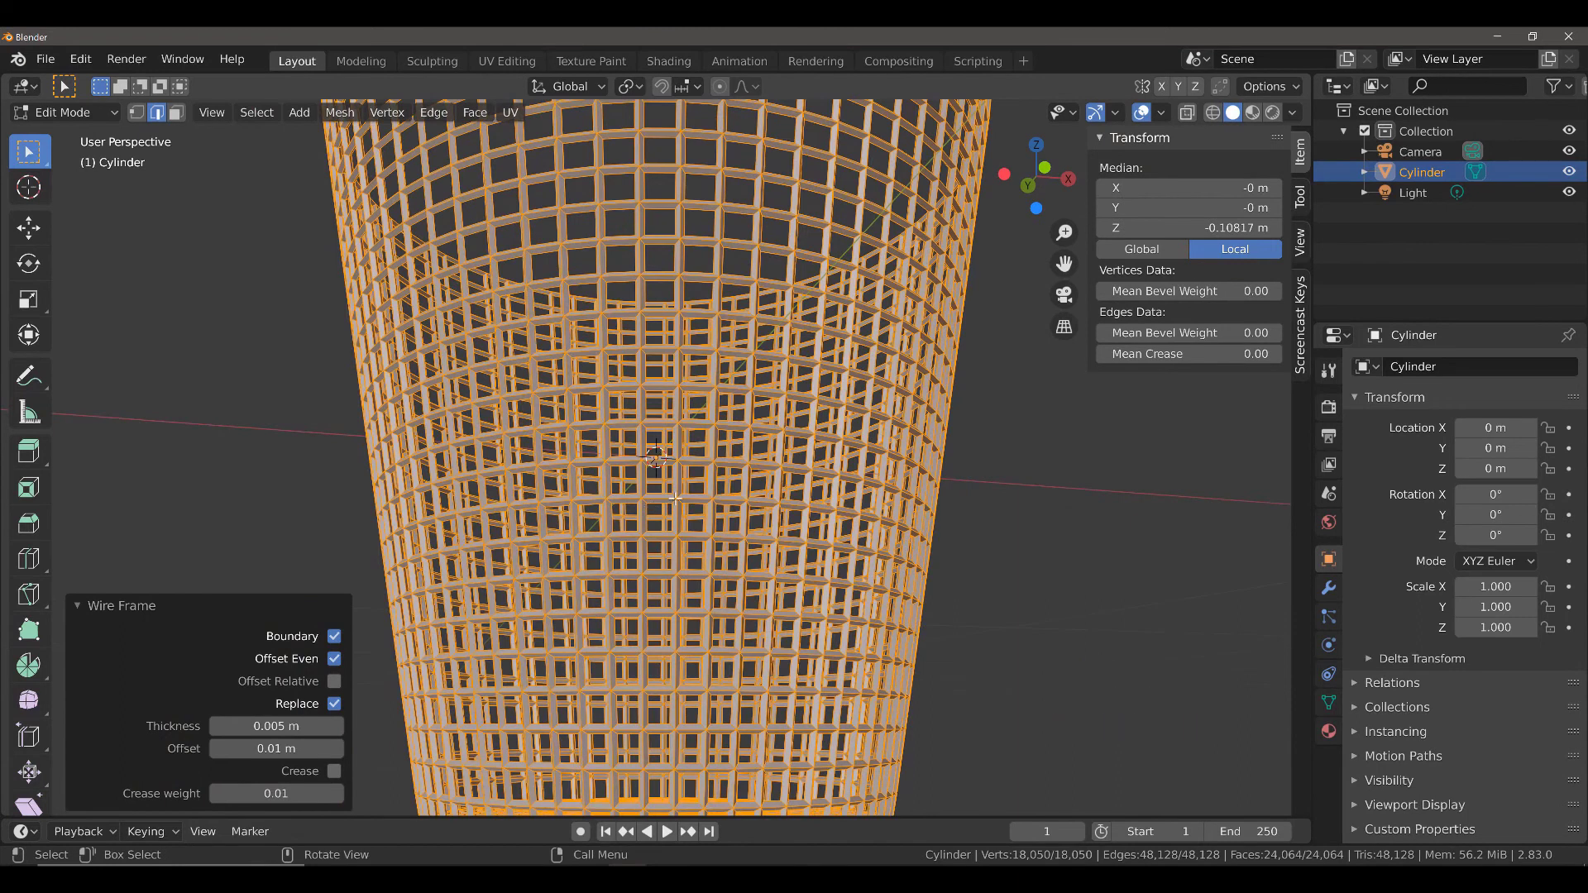
scroll(860, 422, "down", 2)
middle_click_drag(860, 421, 911, 457)
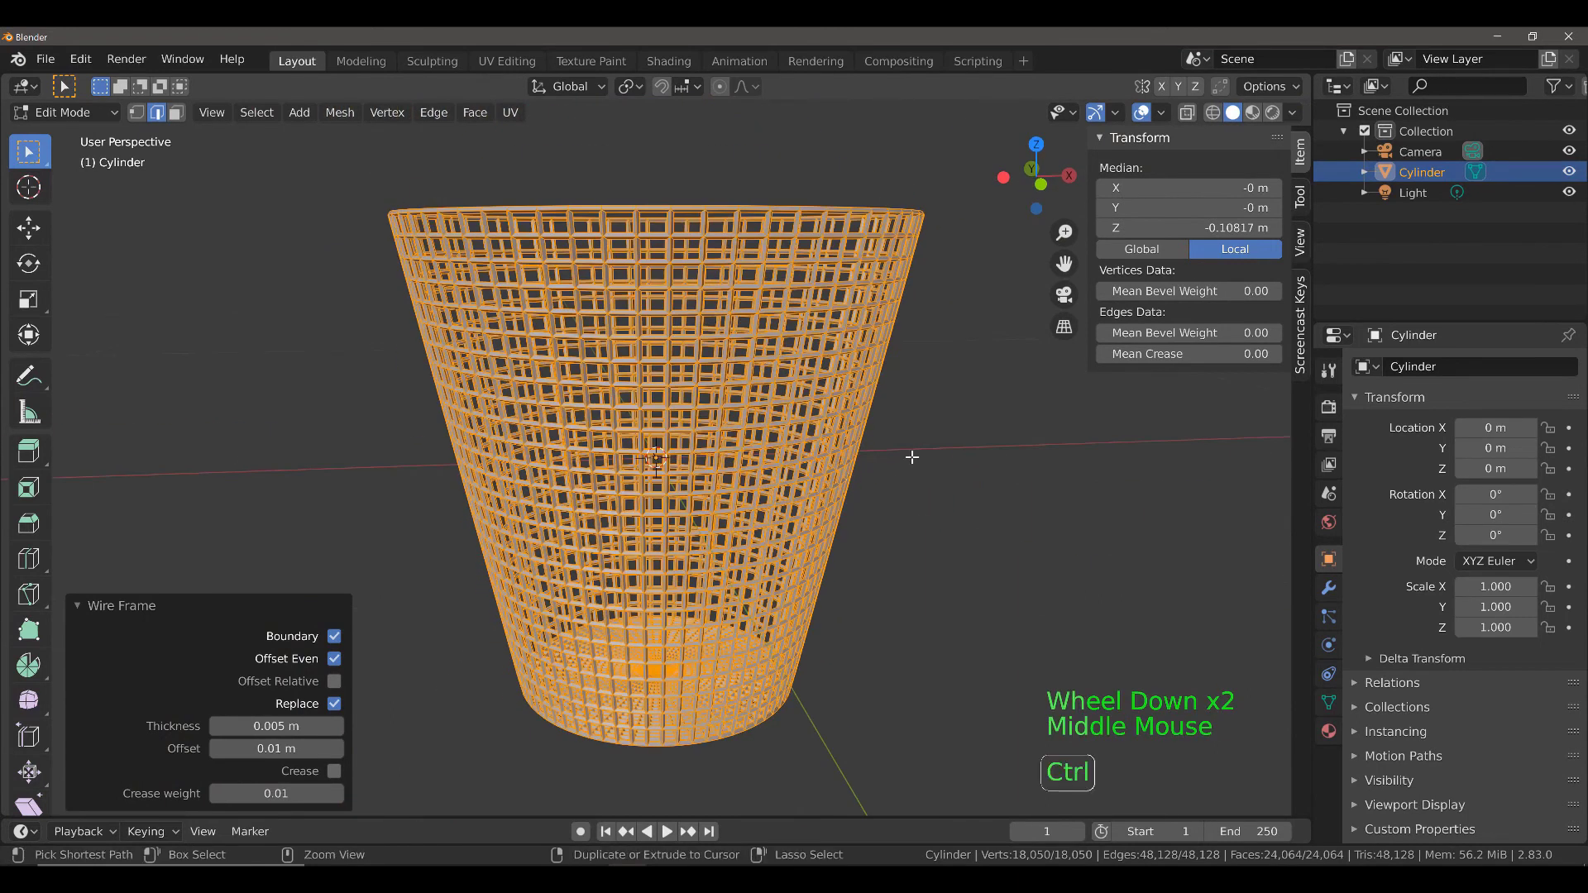
Undo the wireframe and apply Un-Subdivide, settling on 1 iteration after trying 2.
key("ctrl+z")
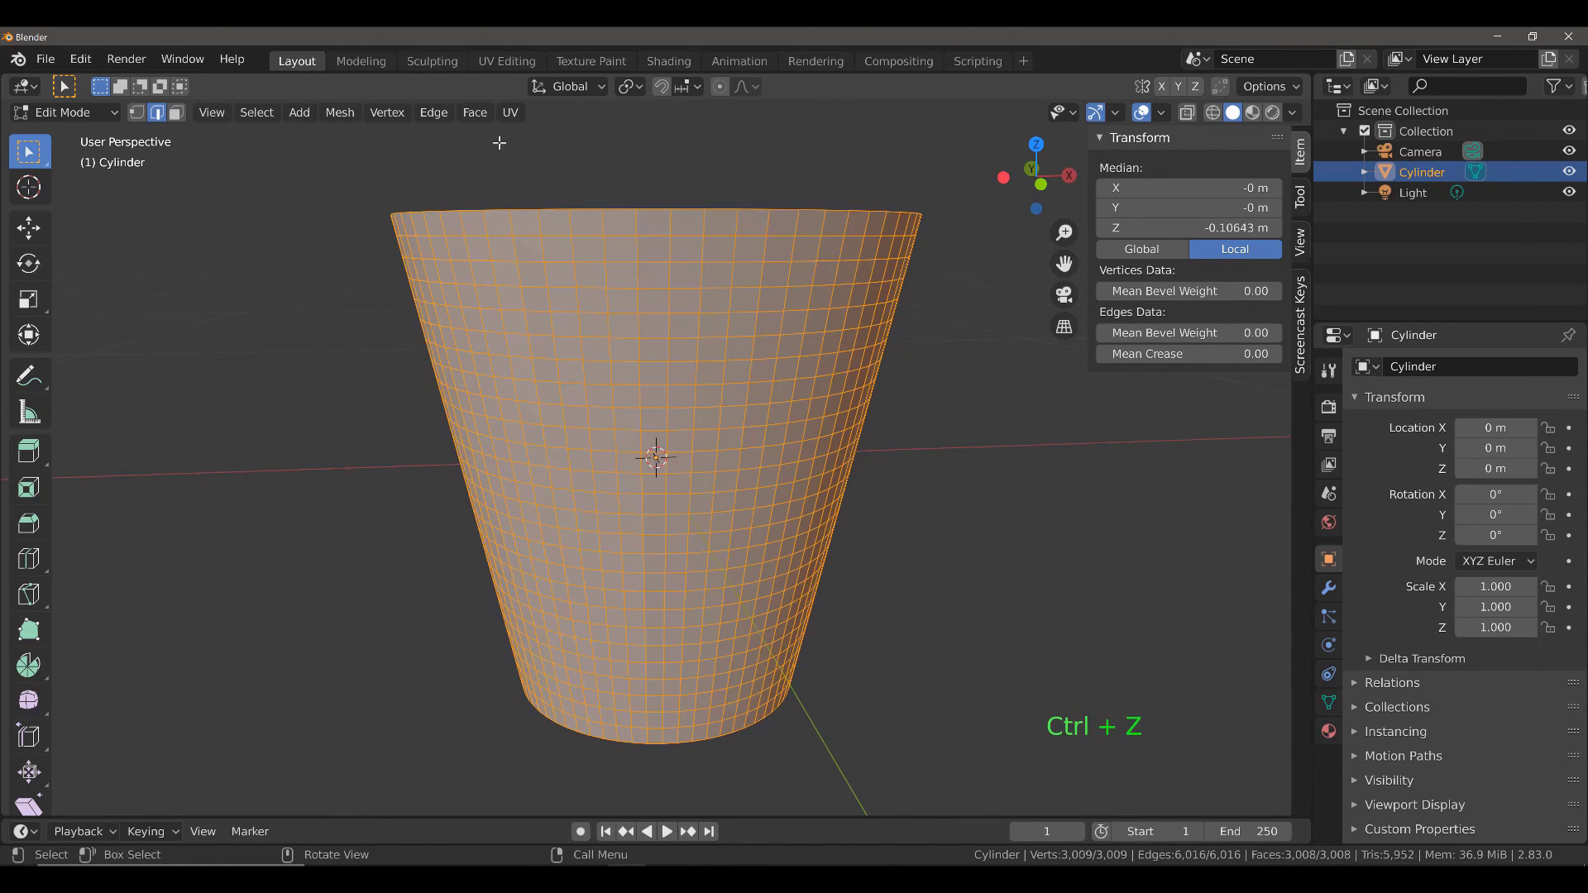
left_click(433, 113)
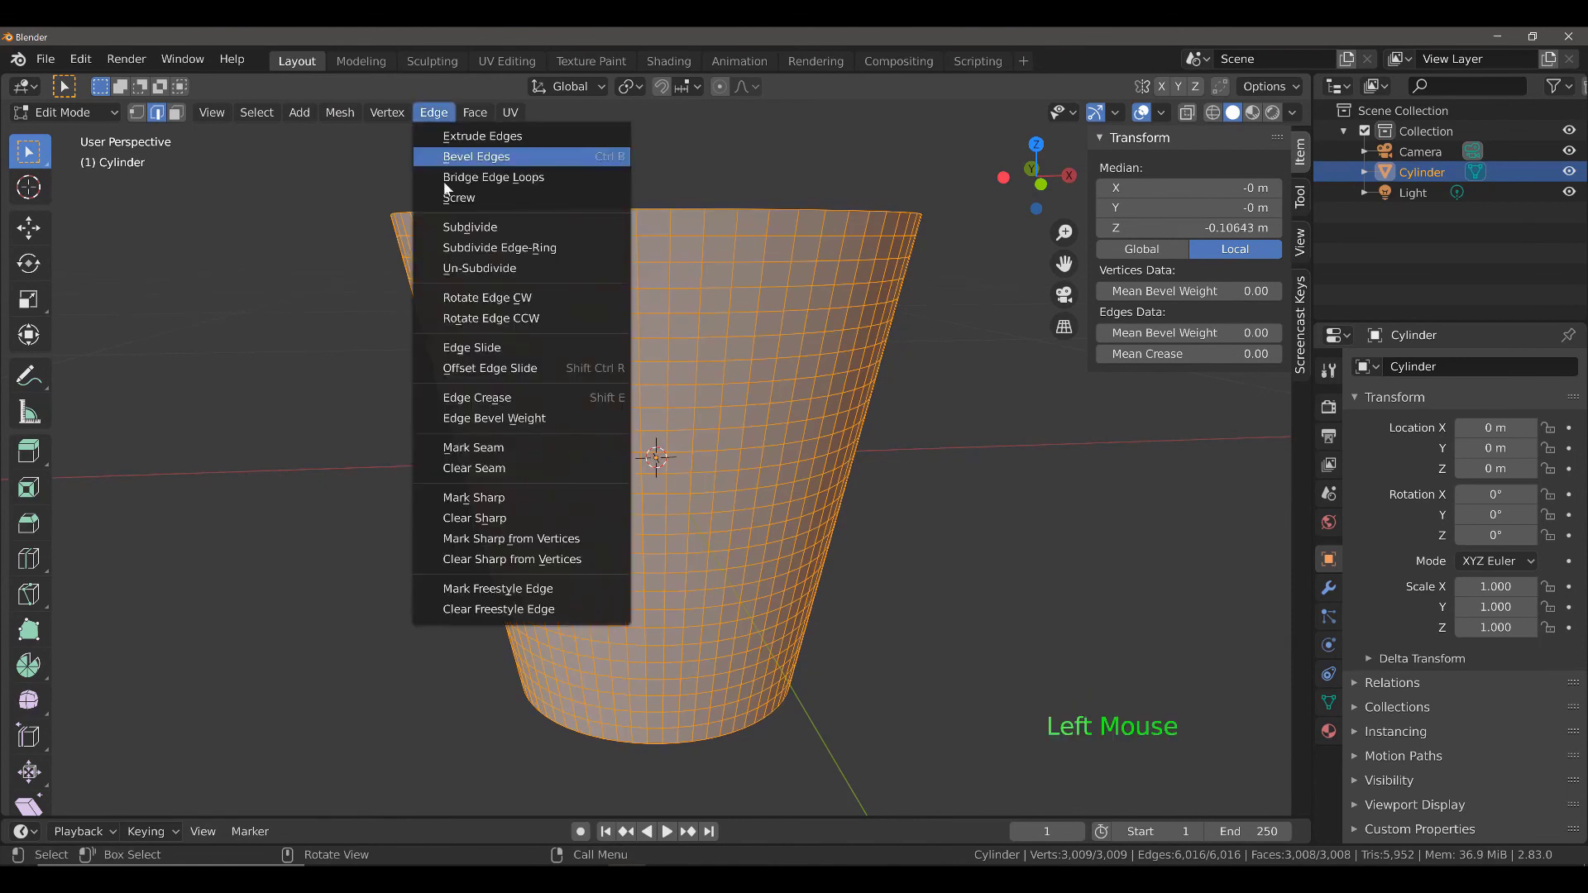
left_click(471, 270)
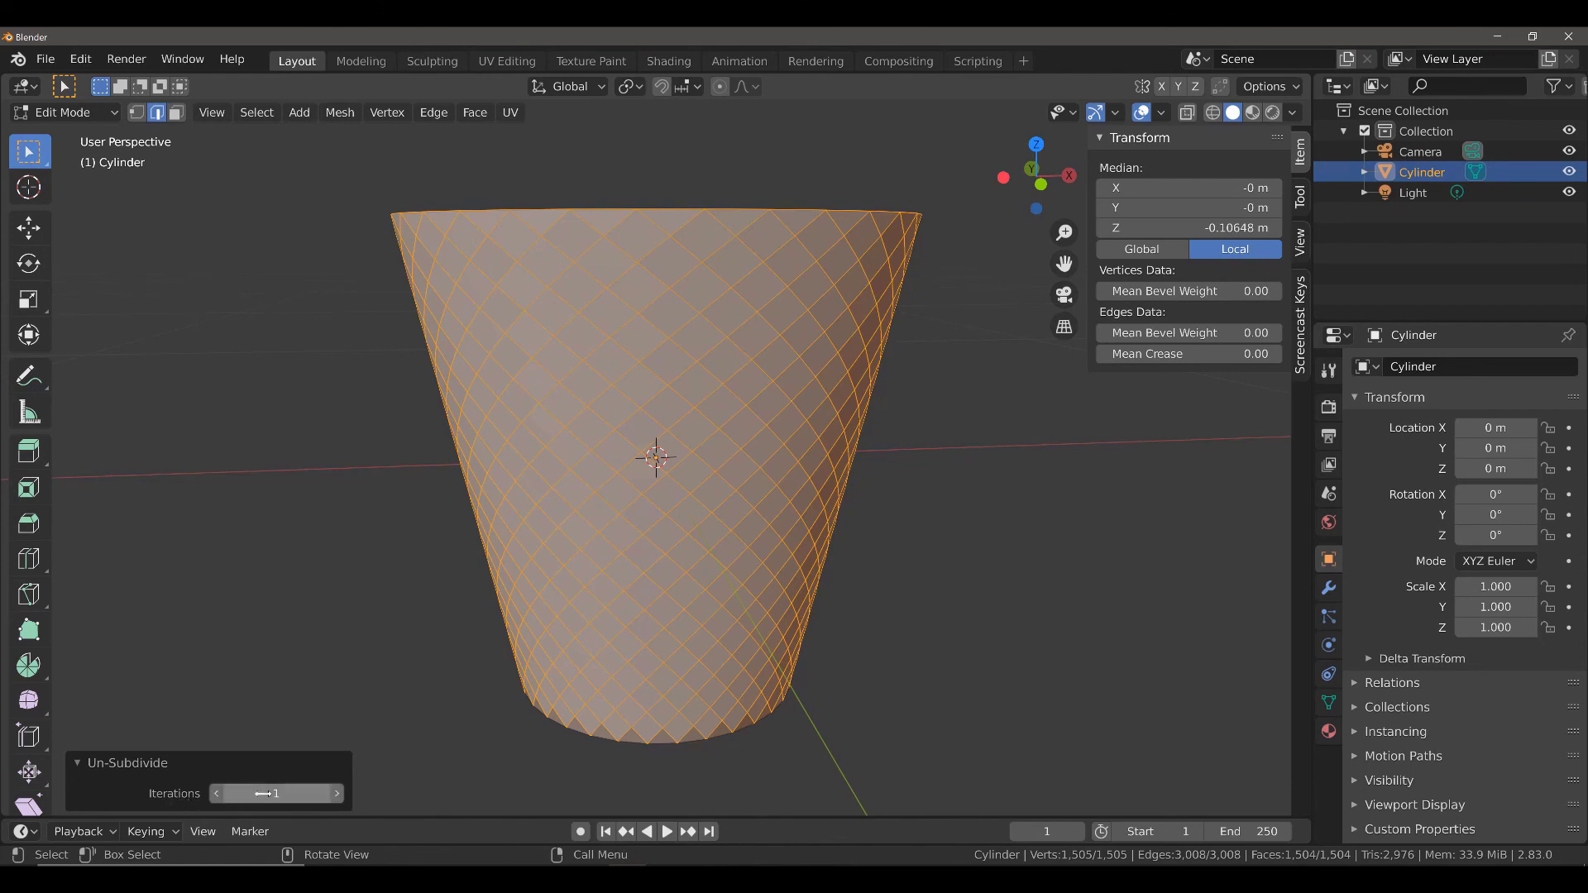
left_click(336, 799)
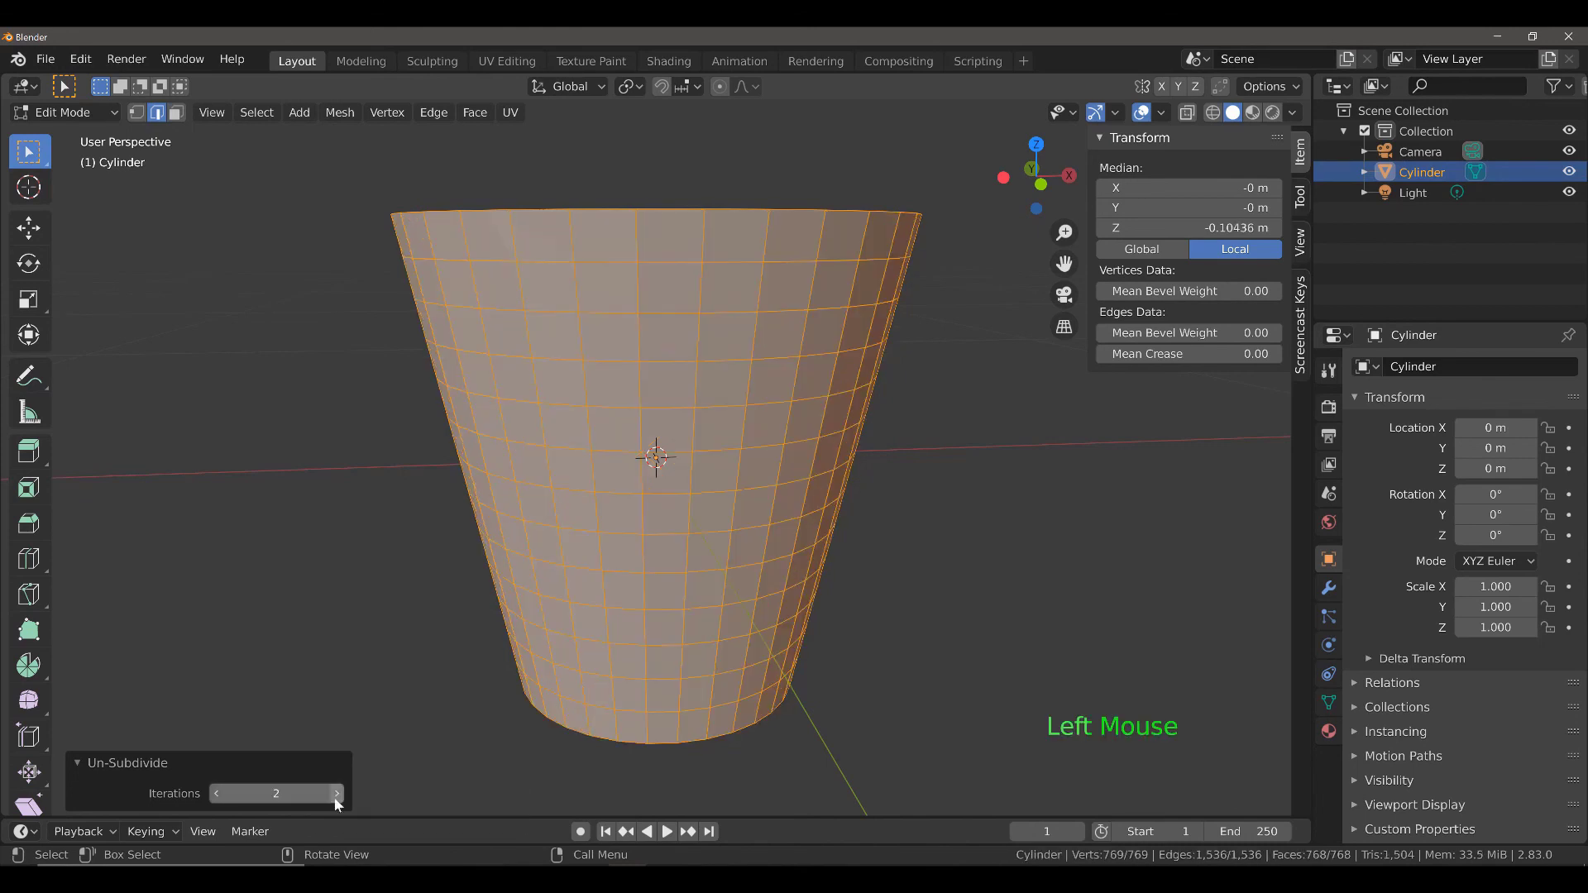
middle_click_drag(758, 643, 723, 638)
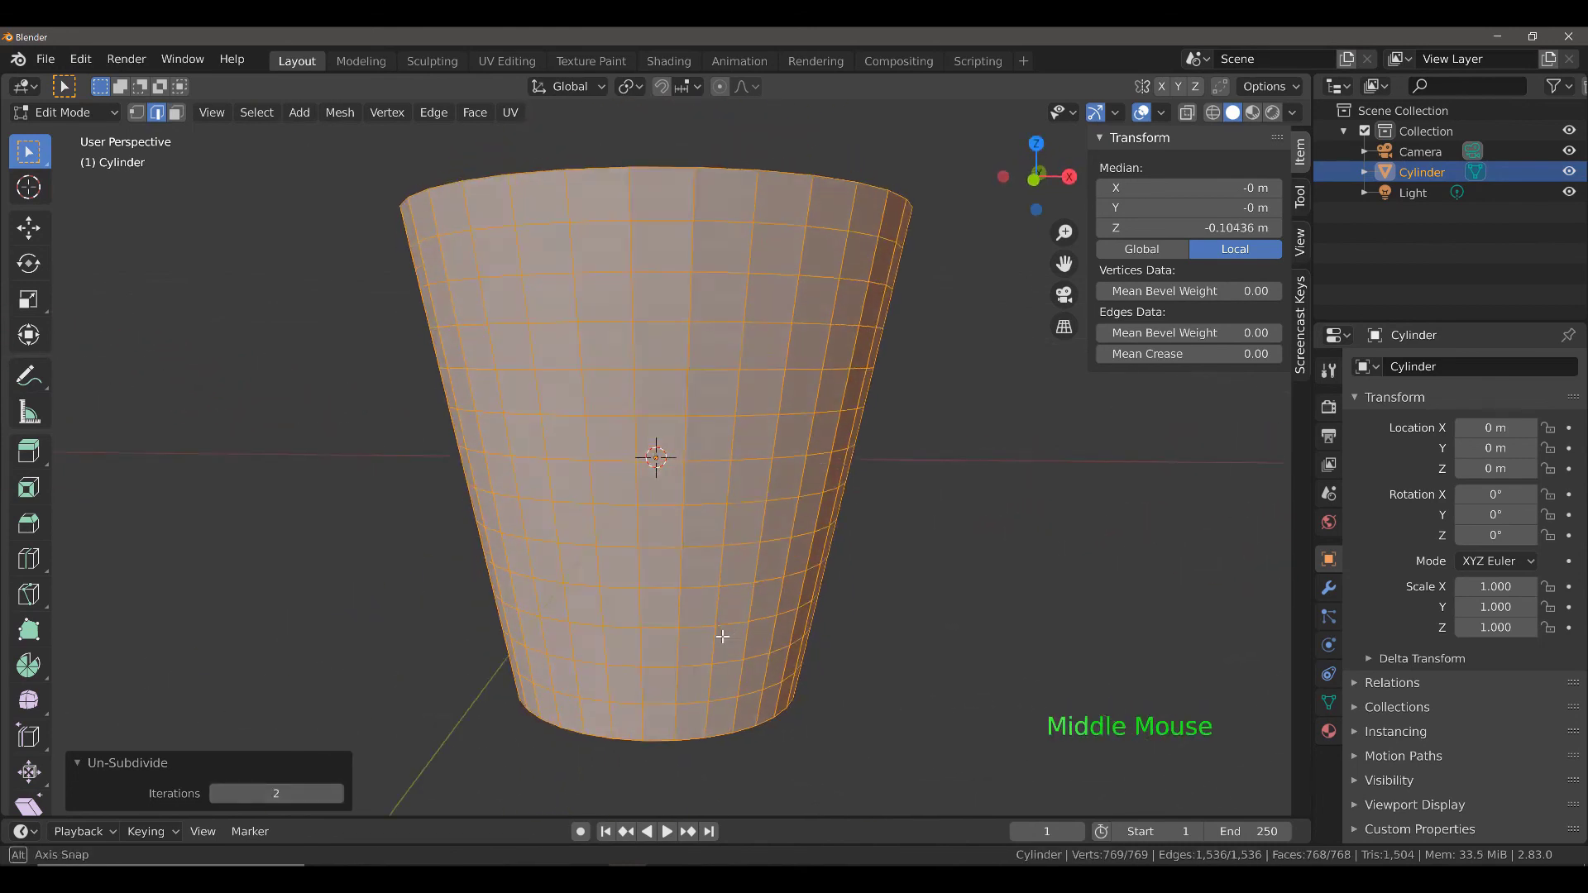
left_click(215, 797)
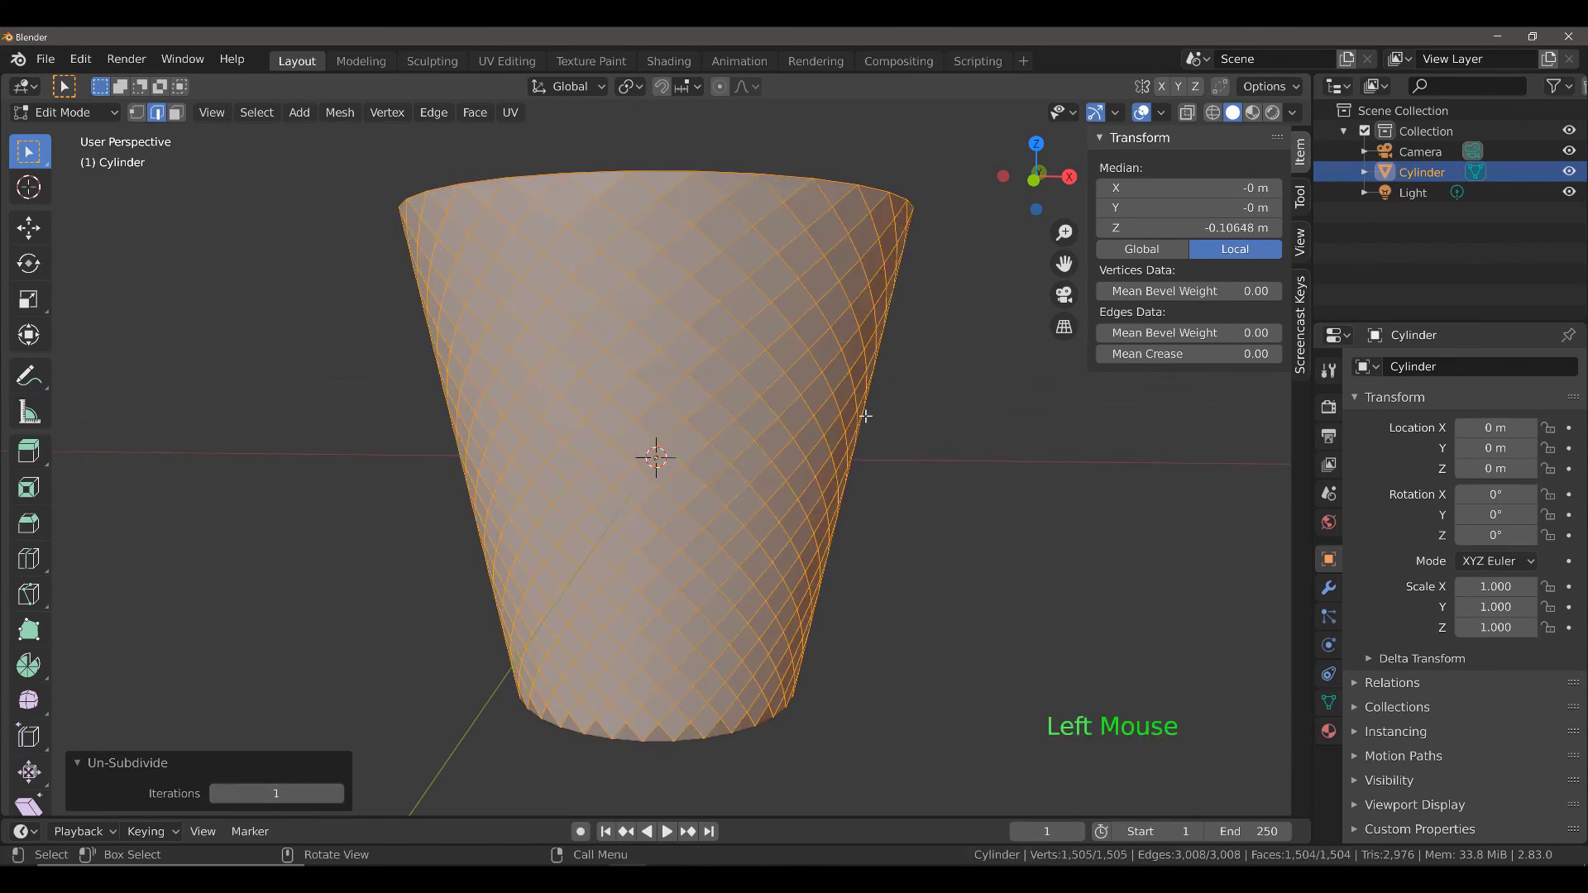
Orbit and zoom around the basket to inspect its diamond-patterned bottom and sides.
middle_click_drag(865, 416, 687, 410)
scroll(853, 286, "up", 3)
scroll(791, 309, "up", 1)
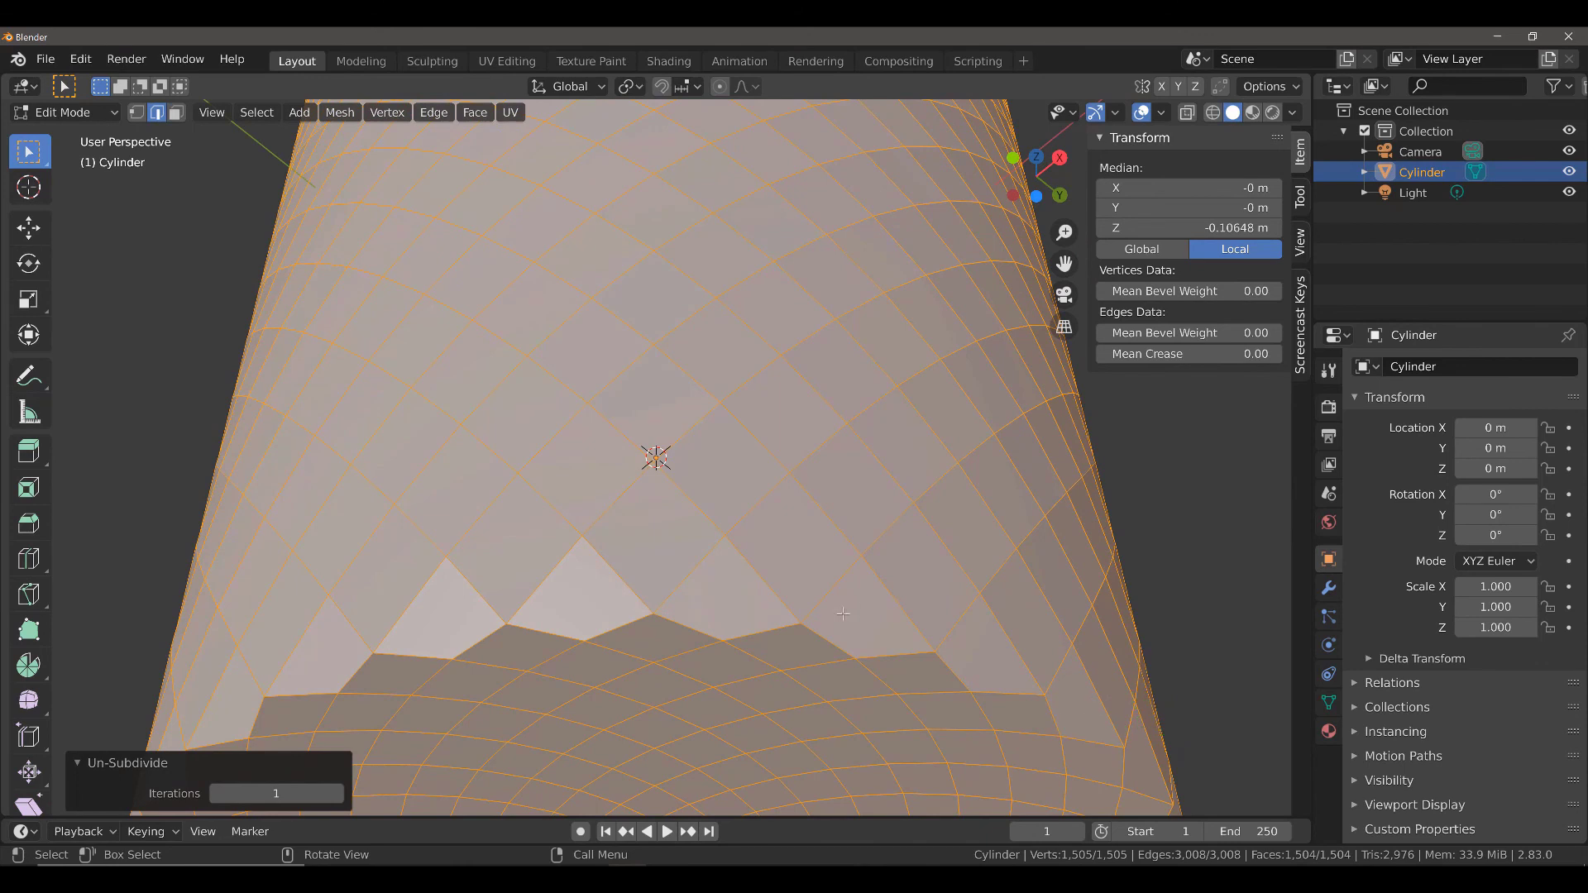
middle_click_drag(843, 613, 975, 603)
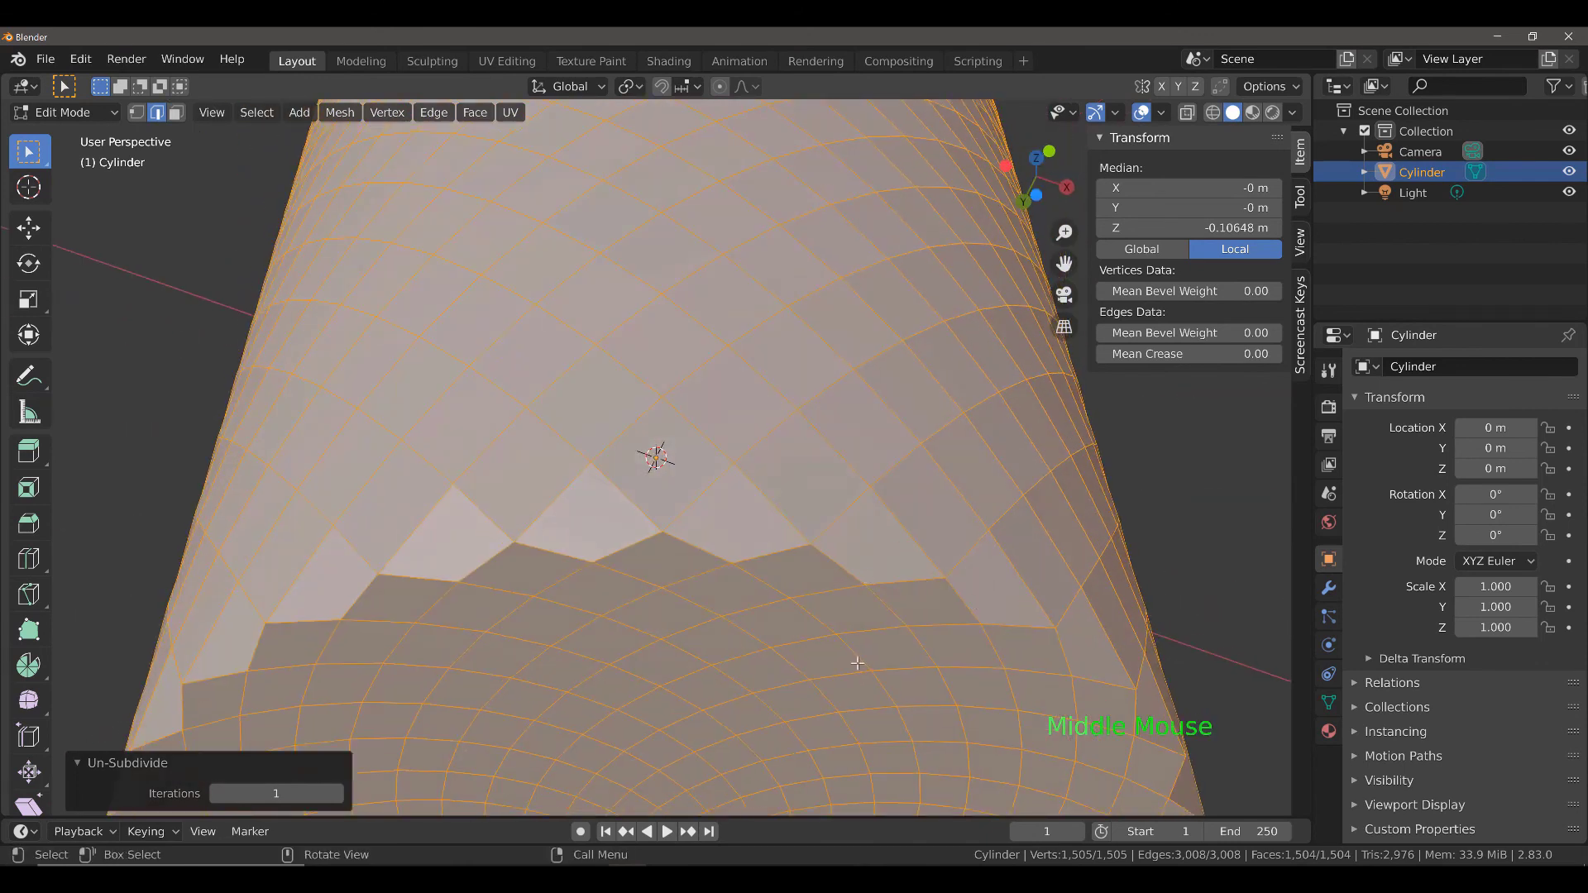
scroll(816, 394, "down", 1)
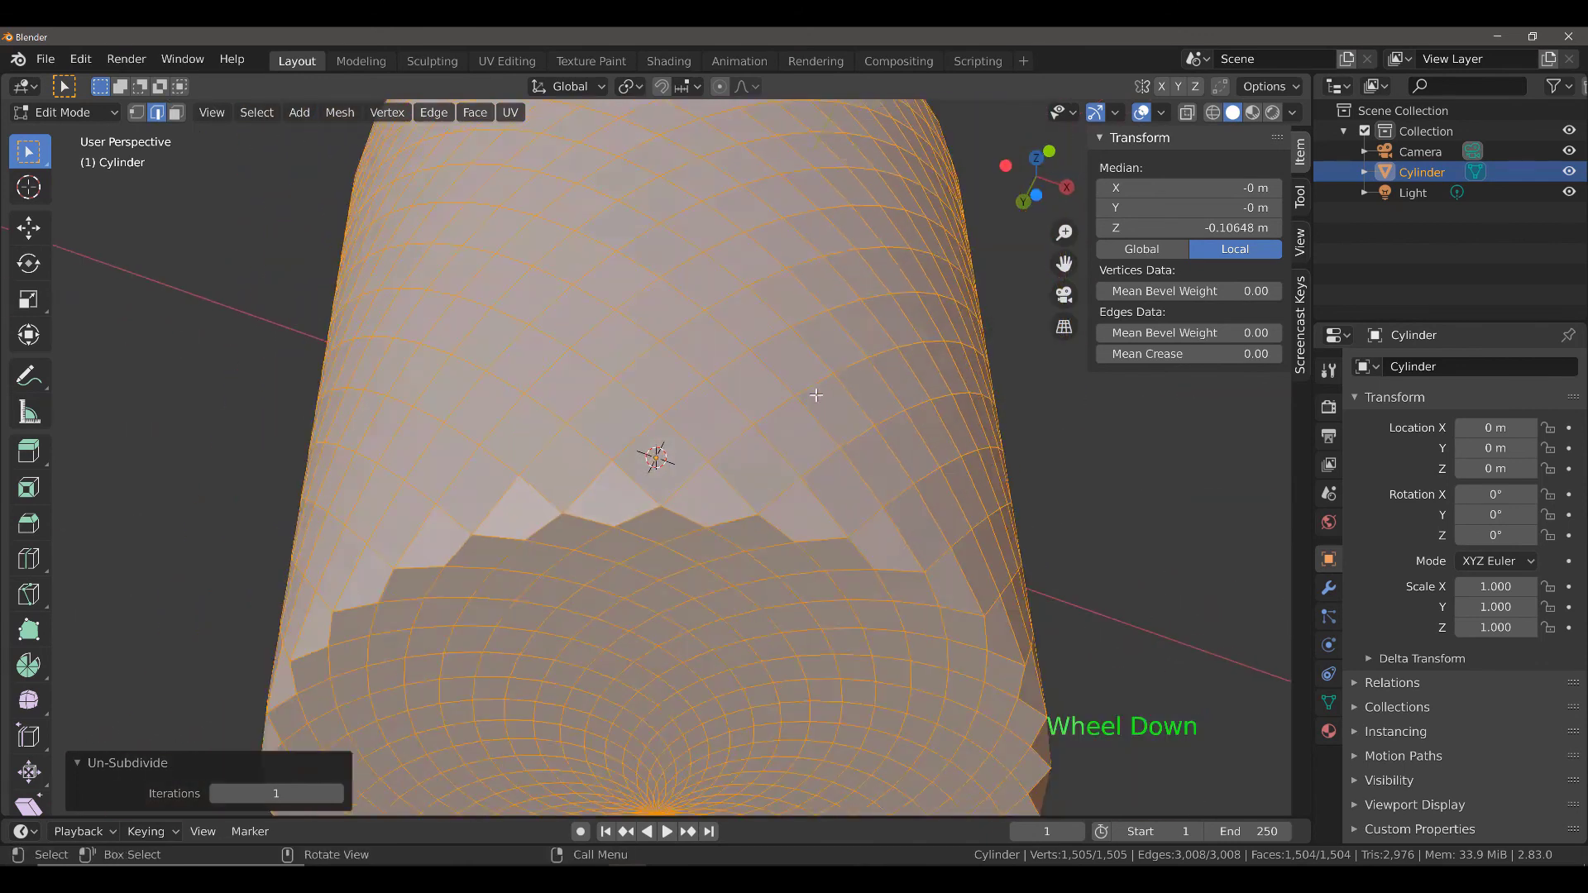
middle_click_drag(816, 394, 748, 524)
scroll(767, 449, "down", 1)
scroll(744, 570, "down", 2)
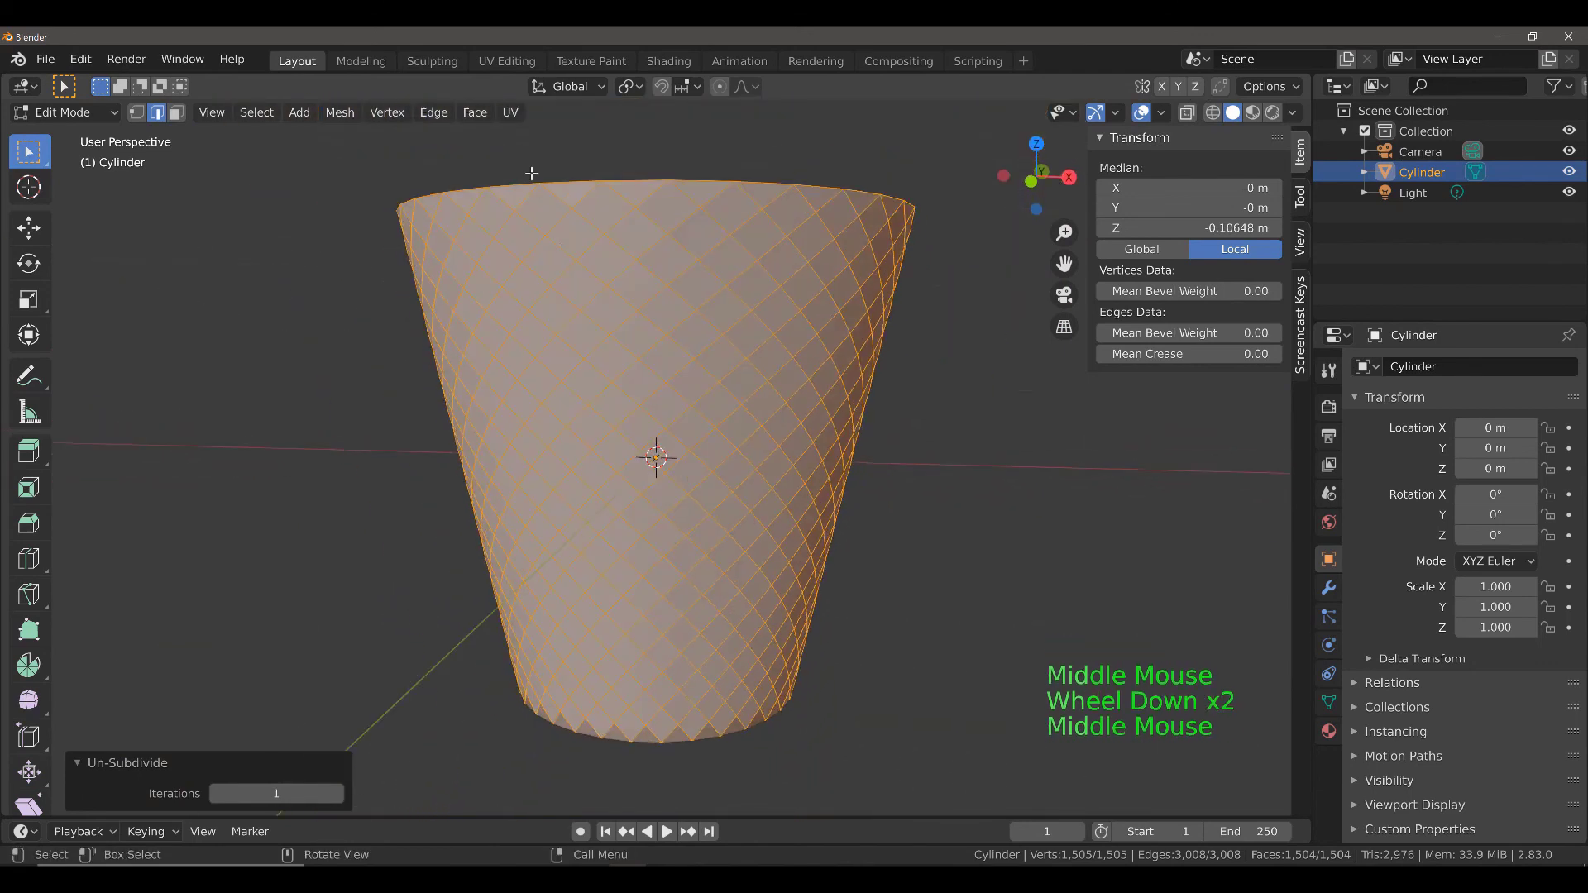
Apply Face > Wire Frame to the diagonal mesh, producing a 0.005 m crisscross lattice.
left_click(475, 113)
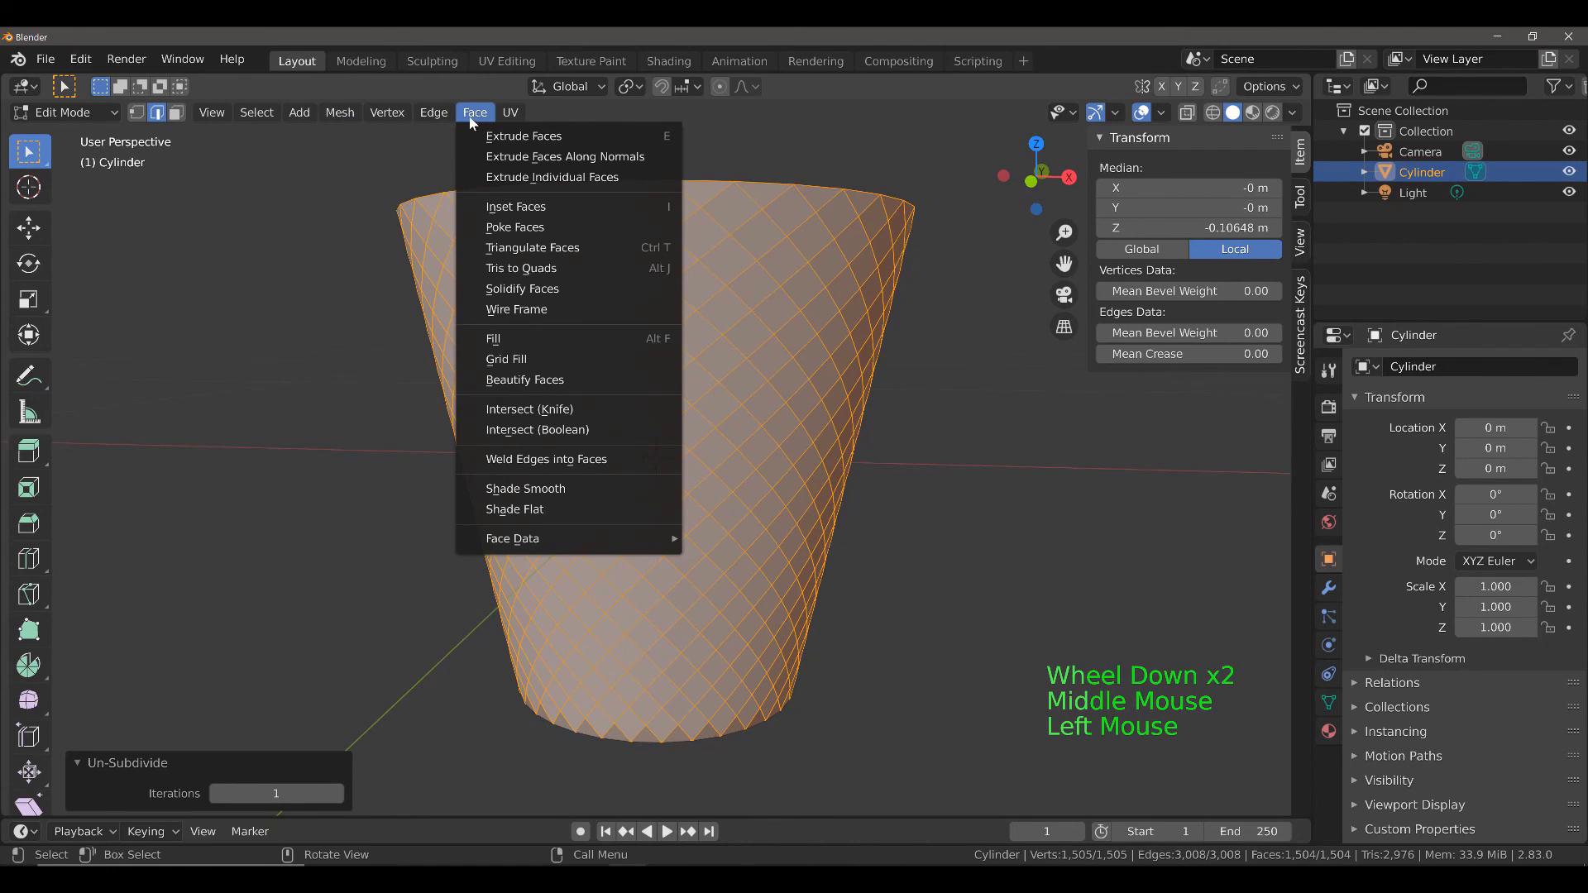
left_click(523, 310)
scroll(713, 629, "up", 2)
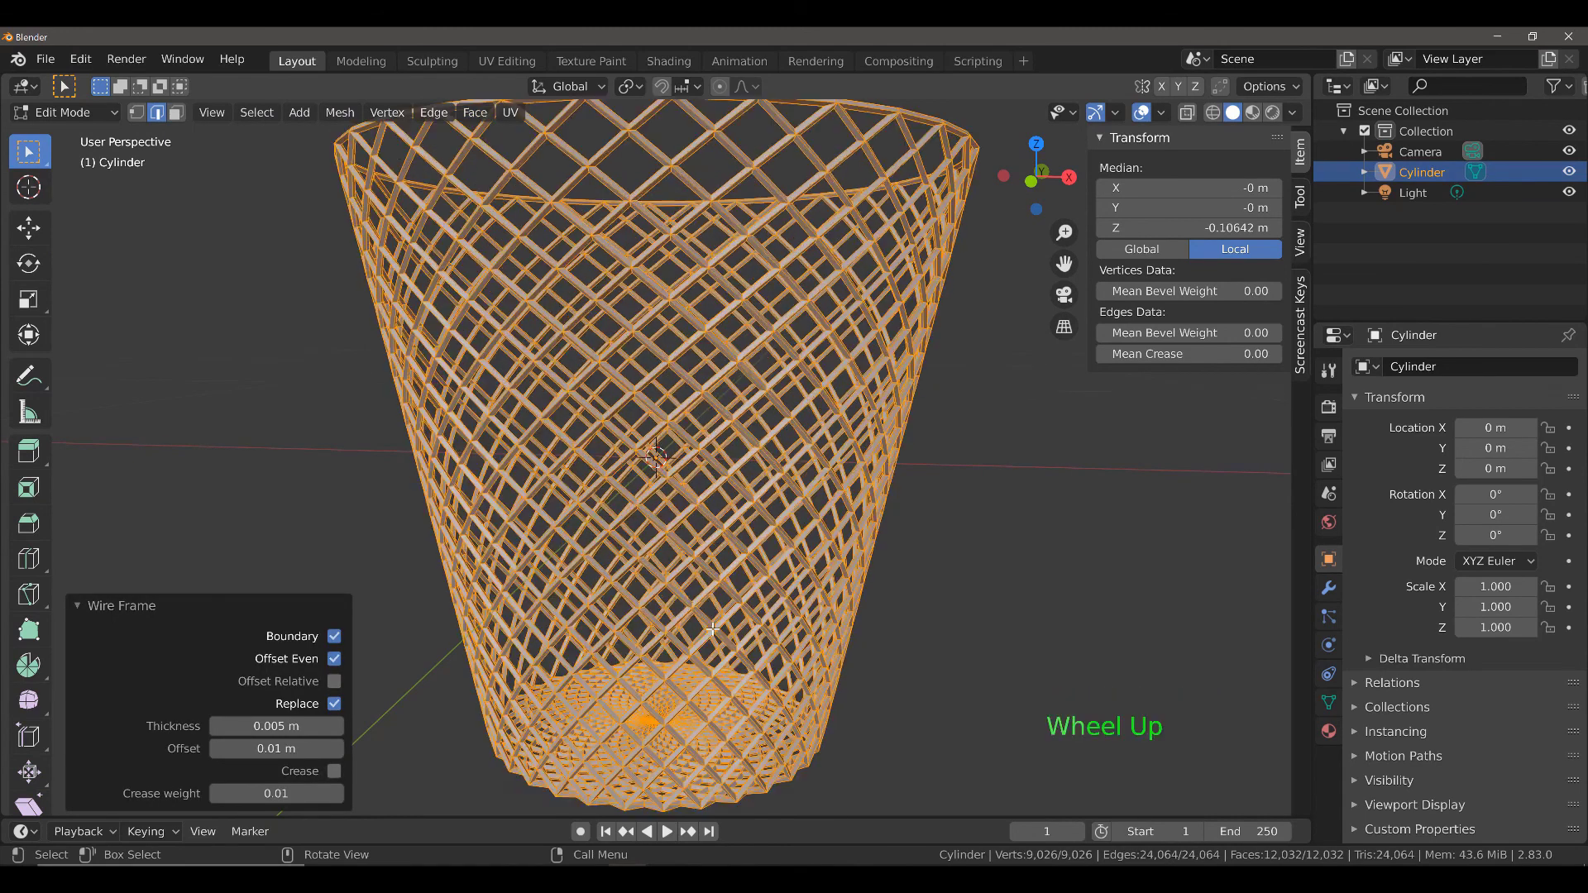
mouse_move(792, 586)
middle_mouse_down()
mouse_move(812, 393)
mouse_move(770, 610)
mouse_move(798, 609)
middle_mouse_up()
scroll(770, 611, "down", 3)
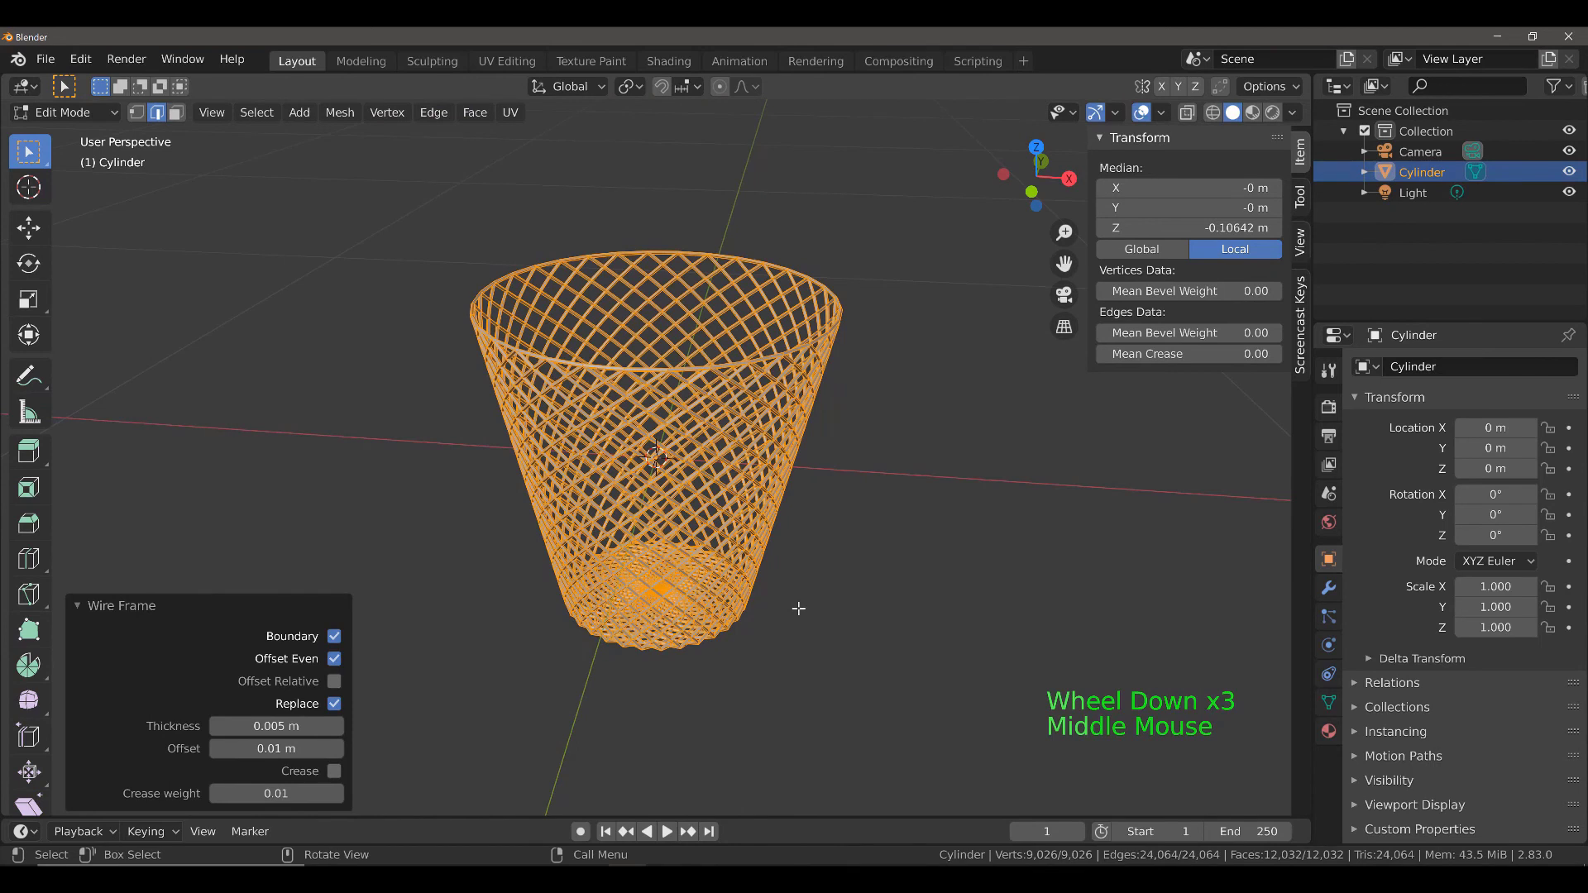